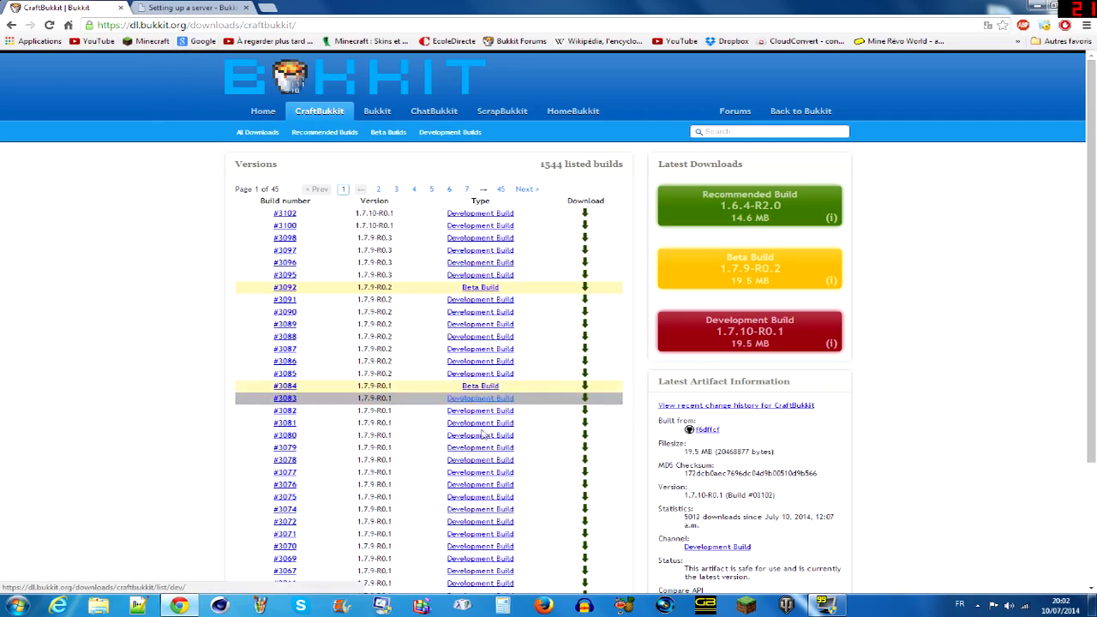
- Browse the CraftBukkit build list through to its last page, page 45, and return to page 1
{"action": "scroll", "coordinate": [428, 420], "scroll_direction": "down", "scroll_amount": 3}
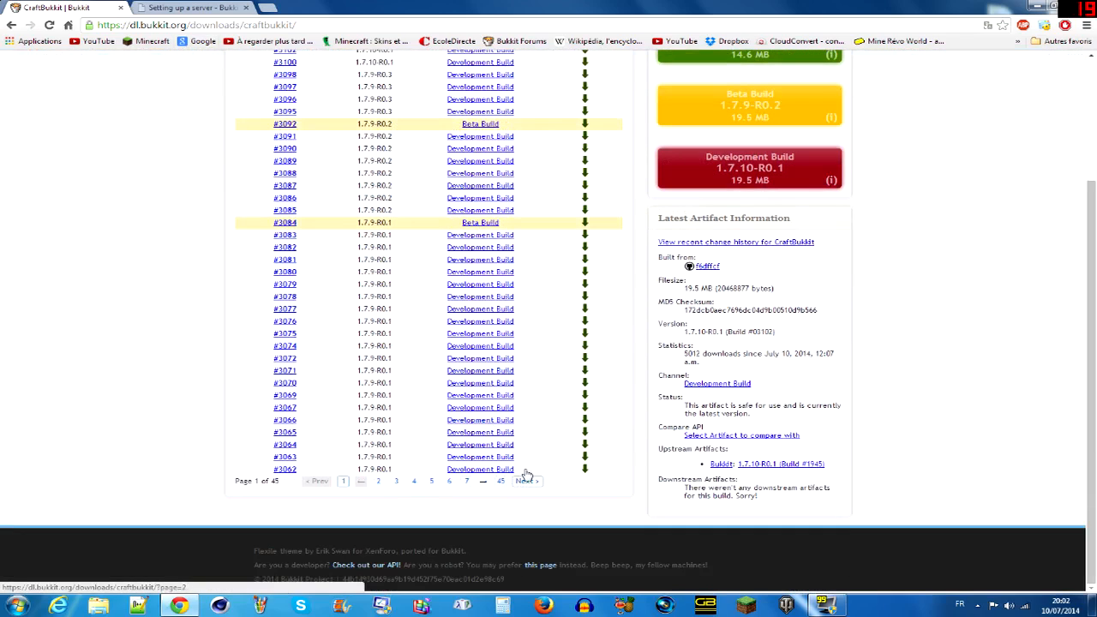
{"action": "left_click", "coordinate": [500, 481]}
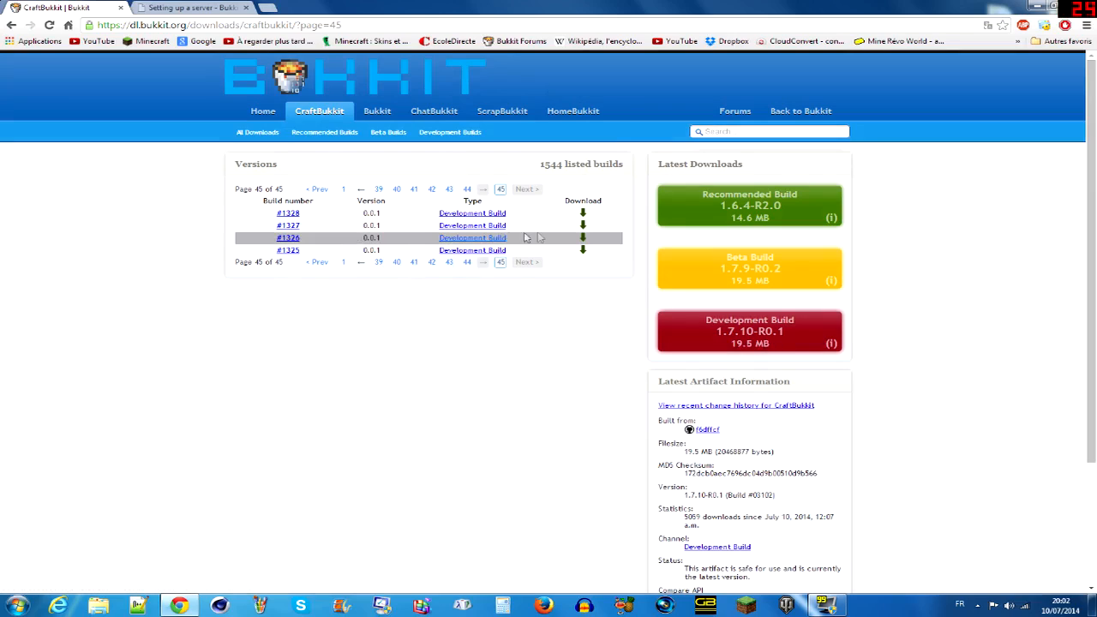
{"action": "left_click", "coordinate": [344, 264]}
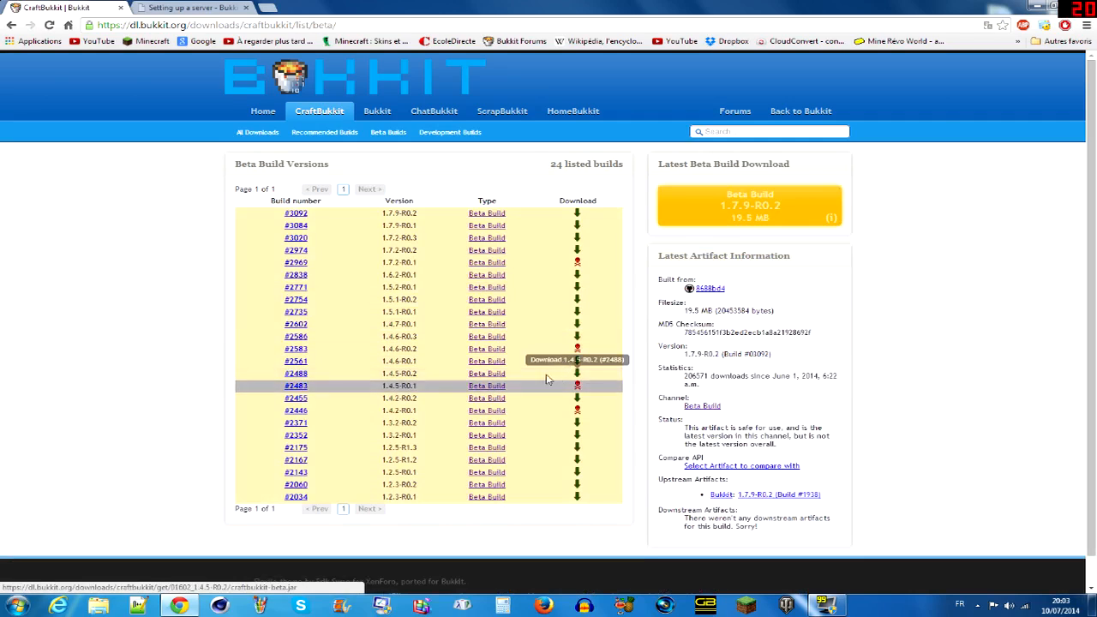
- Download the CraftBukkit 1.7.9-R0.1 beta build #3084 and agree to keep the jar file
{"action": "left_click", "coordinate": [577, 227]}
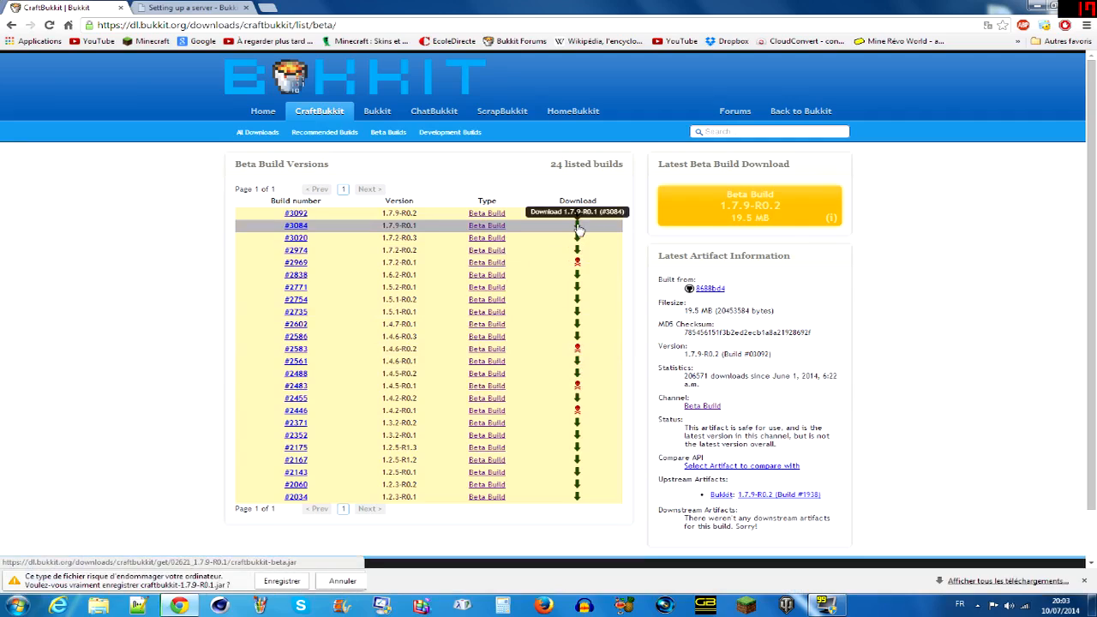
{"action": "left_click", "coordinate": [294, 588]}
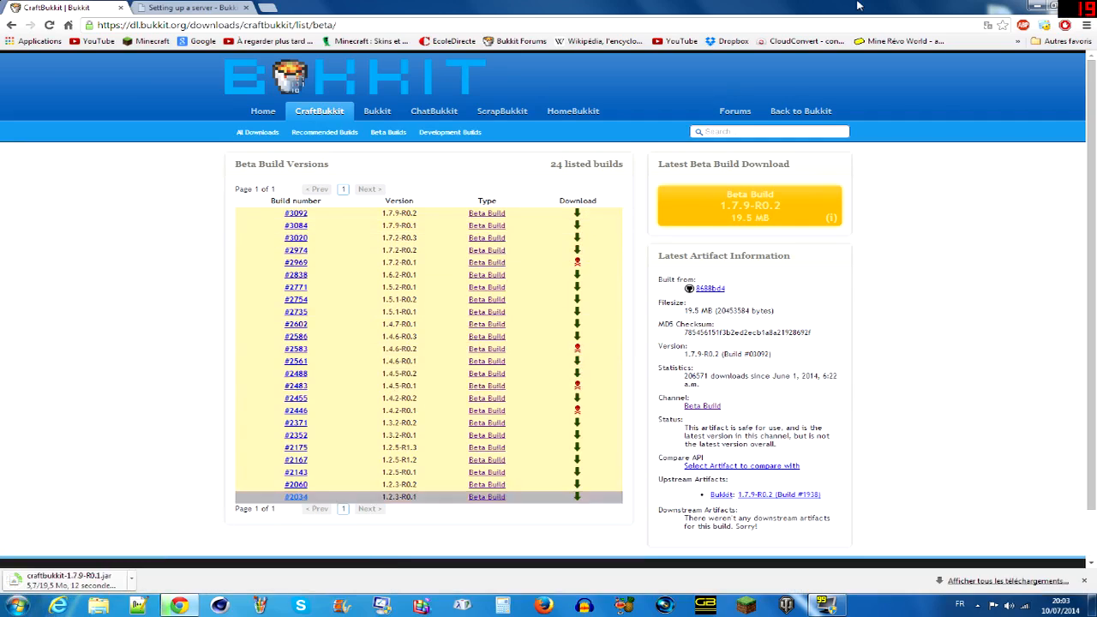
- Shrink the browser window and move it aside, and create a new desktop folder named "Tuto"
{"action": "left_click", "coordinate": [1054, 7]}
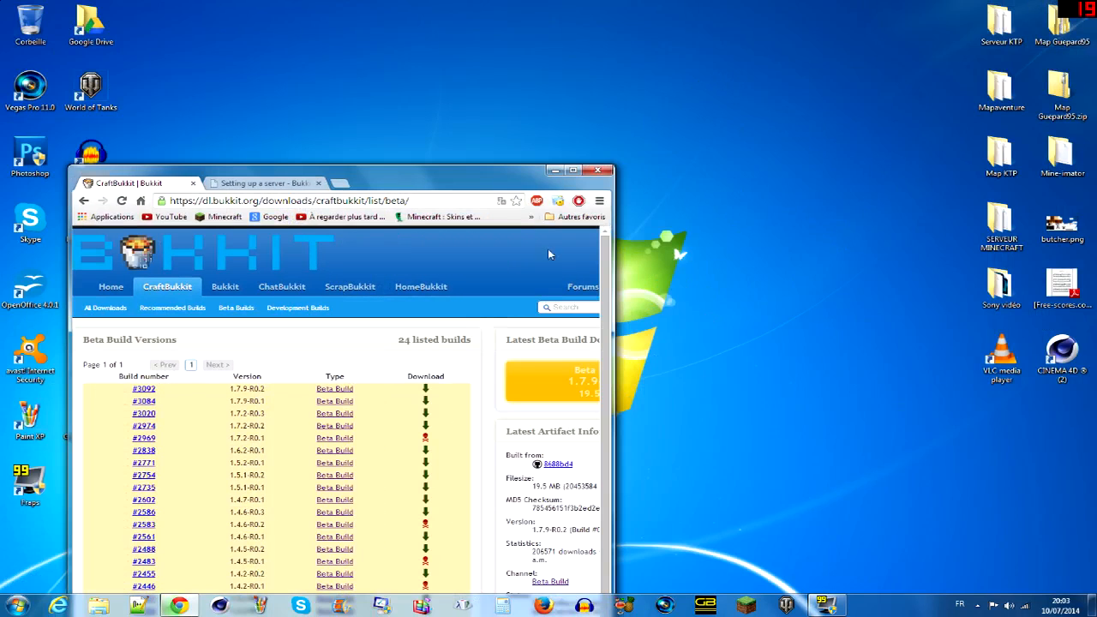
{"action": "left_click_drag", "start_coordinate": [456, 189], "coordinate": [342, 89]}
{"action": "right_click", "coordinate": [595, 117]}
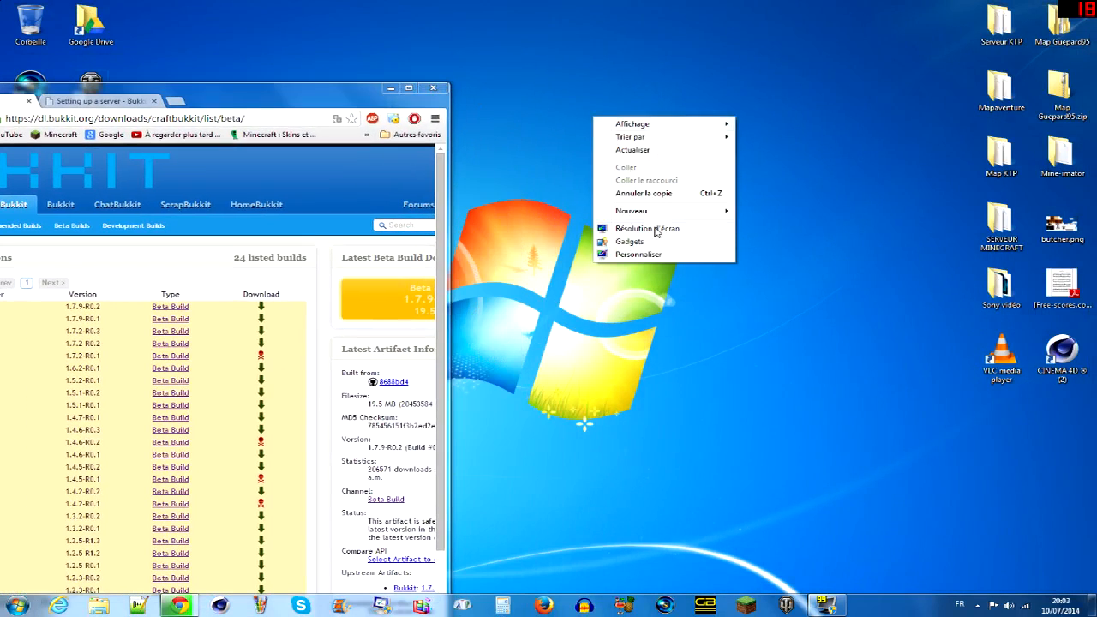
{"action": "mouse_move", "coordinate": [658, 211]}
{"action": "left_click", "coordinate": [785, 216]}
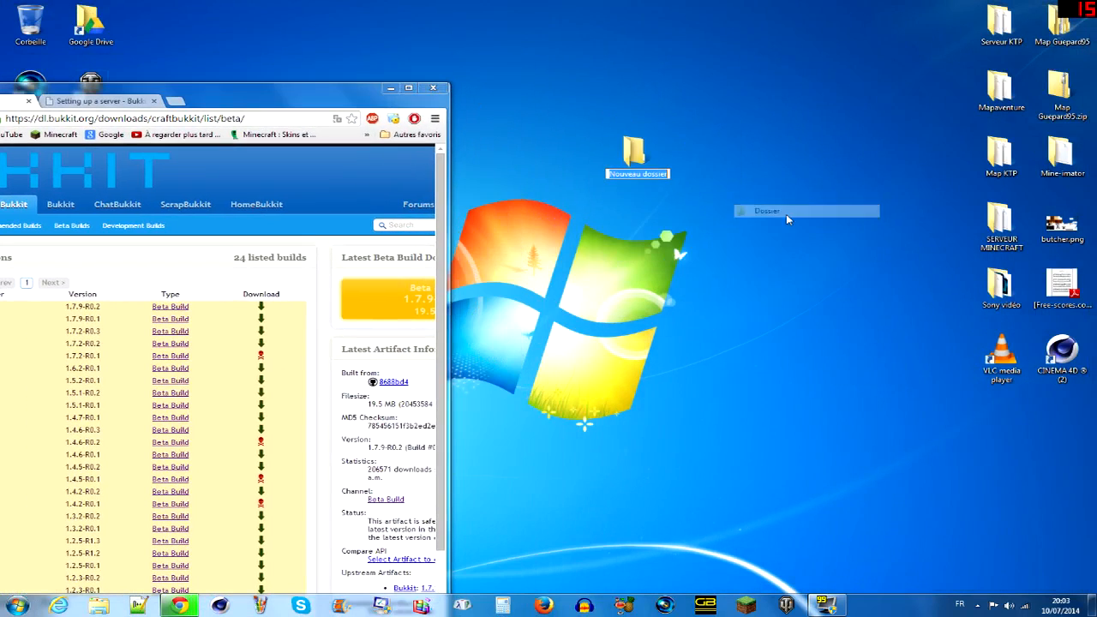
{"action": "type", "text": "S"}
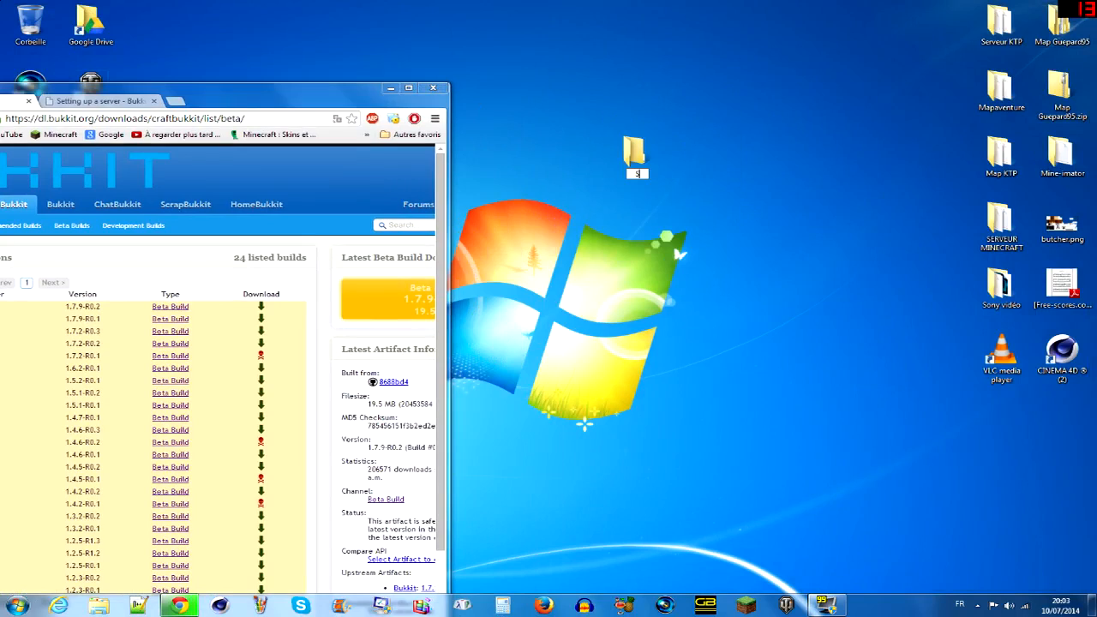
{"action": "type", "text": "erveur"}
{"action": "key", "text": "BackSpace"}
{"action": "key", "text": "BackSpace"}
{"action": "key", "text": "BackSpace"}
{"action": "key", "text": "BackSpace"}
{"action": "key", "text": "BackSpace"}
{"action": "key", "text": "BackSpace"}
{"action": "key", "text": "BackSpace"}
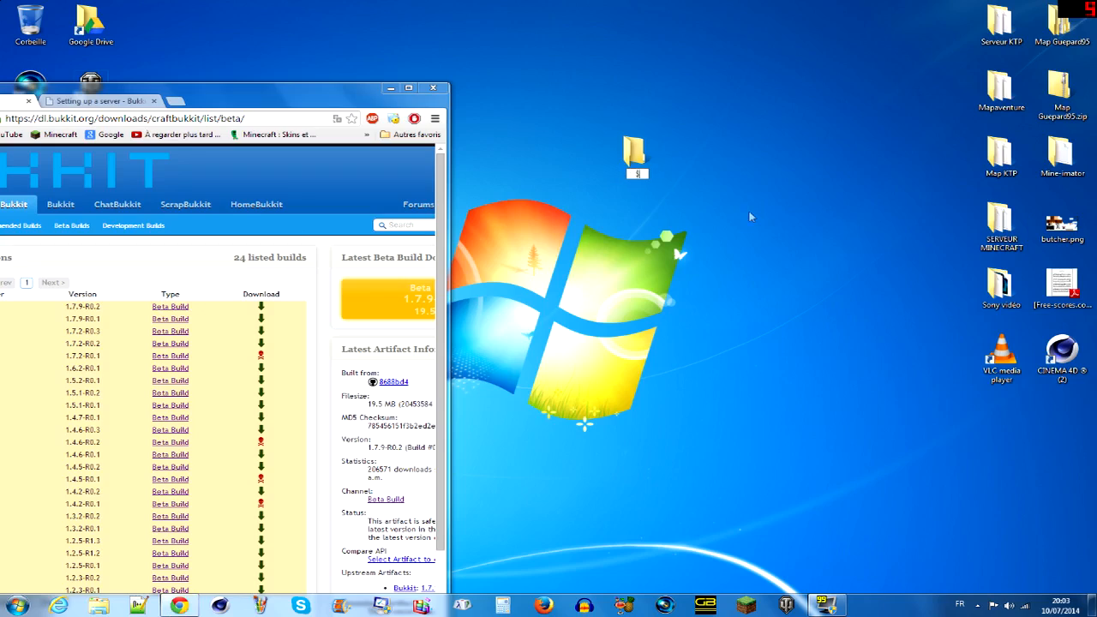
{"action": "type", "text": "Tuto"}
{"action": "key", "text": "Return"}
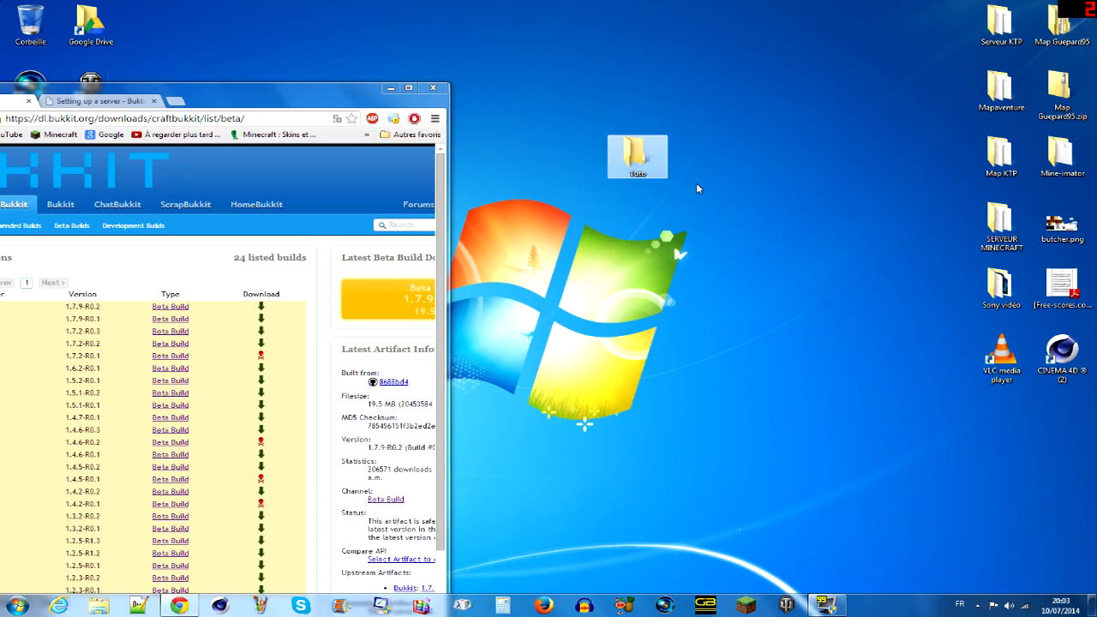
- Position the browser beside the Tuto folder and copy the downloaded craftbukkit-1.7.9-R0.1.jar into that folder
{"action": "left_click_drag", "start_coordinate": [306, 105], "coordinate": [401, 19]}
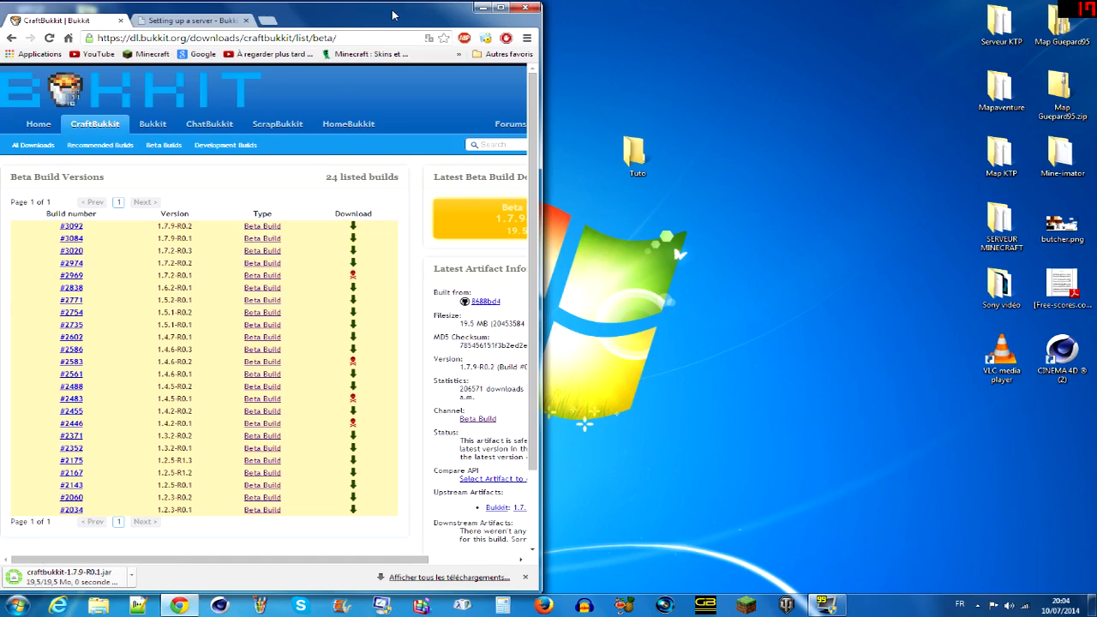
{"action": "left_click_drag", "start_coordinate": [393, 14], "coordinate": [379, 13]}
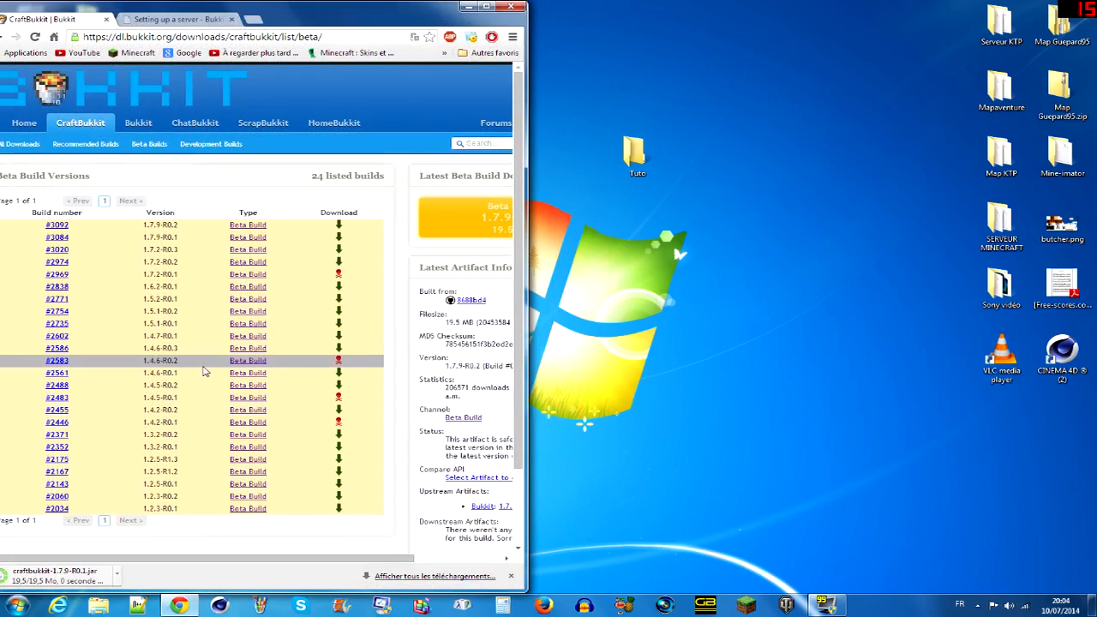
{"action": "left_click", "coordinate": [631, 163]}
{"action": "double_click", "coordinate": [631, 162]}
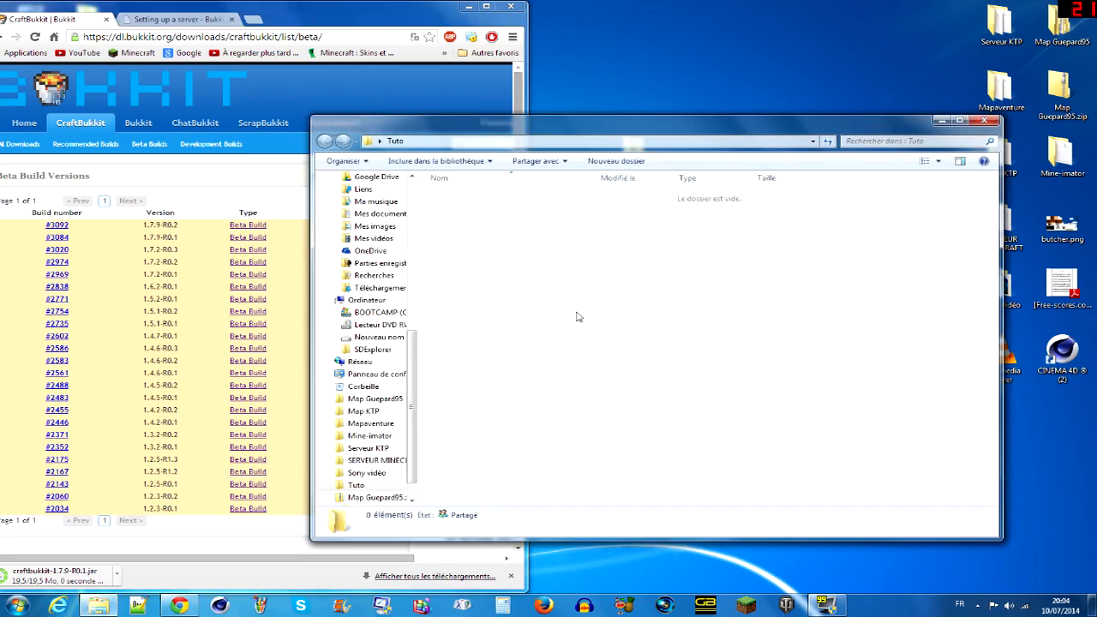
{"action": "left_click", "coordinate": [995, 121]}
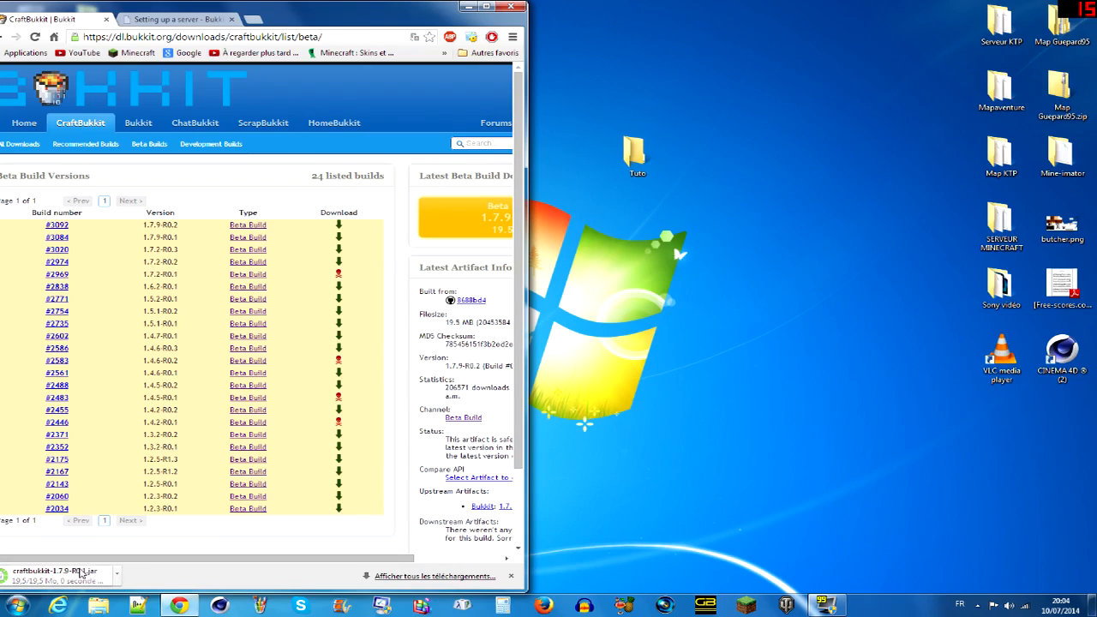
{"action": "right_click", "coordinate": [88, 583]}
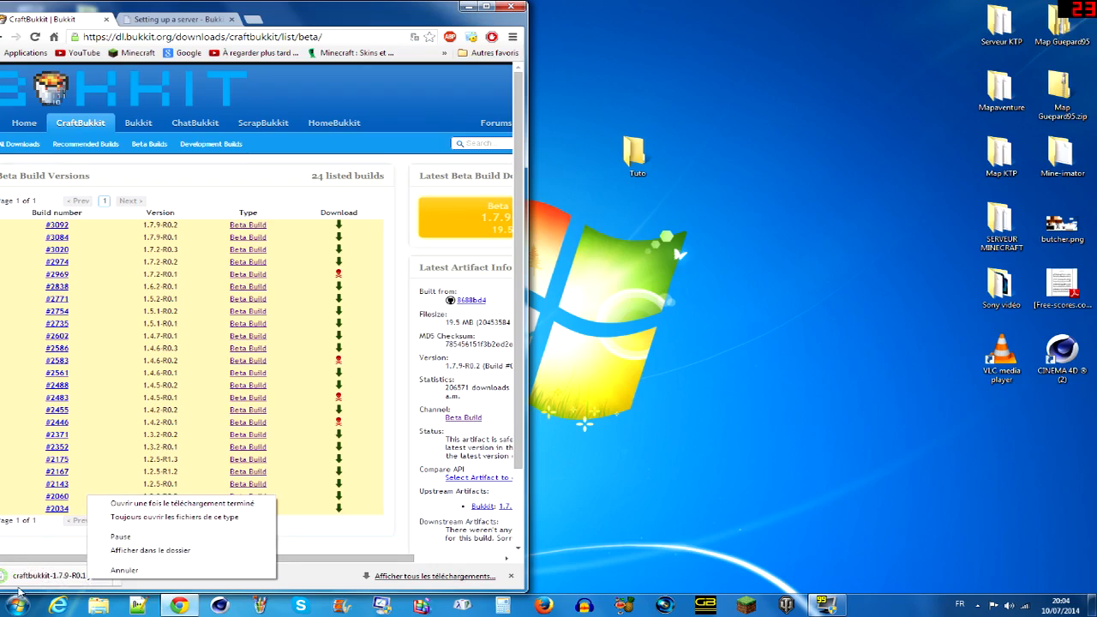
{"action": "left_click_drag", "start_coordinate": [29, 582], "coordinate": [645, 159]}
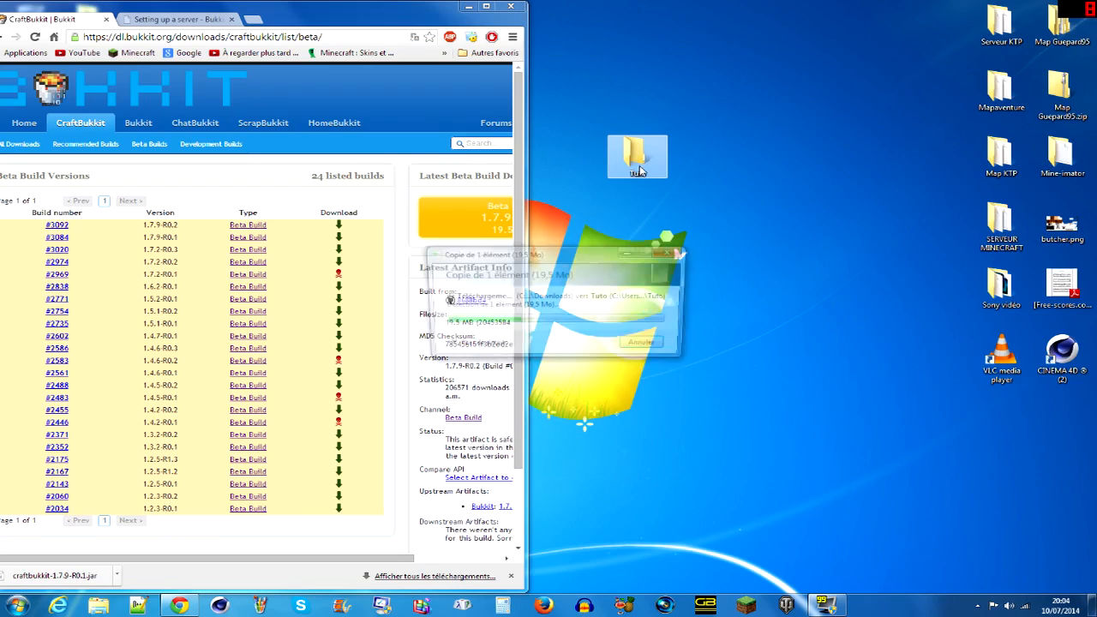
- Open the Tuto folder on the desktop and check that it contains the copied CraftBukkit jar
{"action": "double_click", "coordinate": [641, 164]}
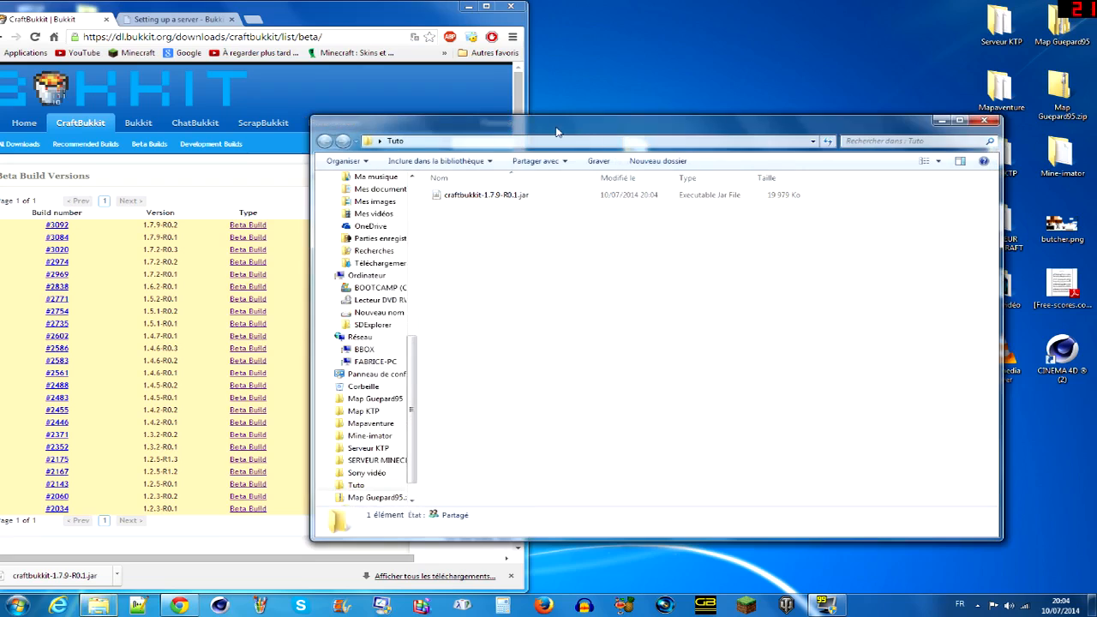
{"action": "left_click_drag", "start_coordinate": [557, 131], "coordinate": [578, 78]}
{"action": "left_click", "coordinate": [526, 149]}
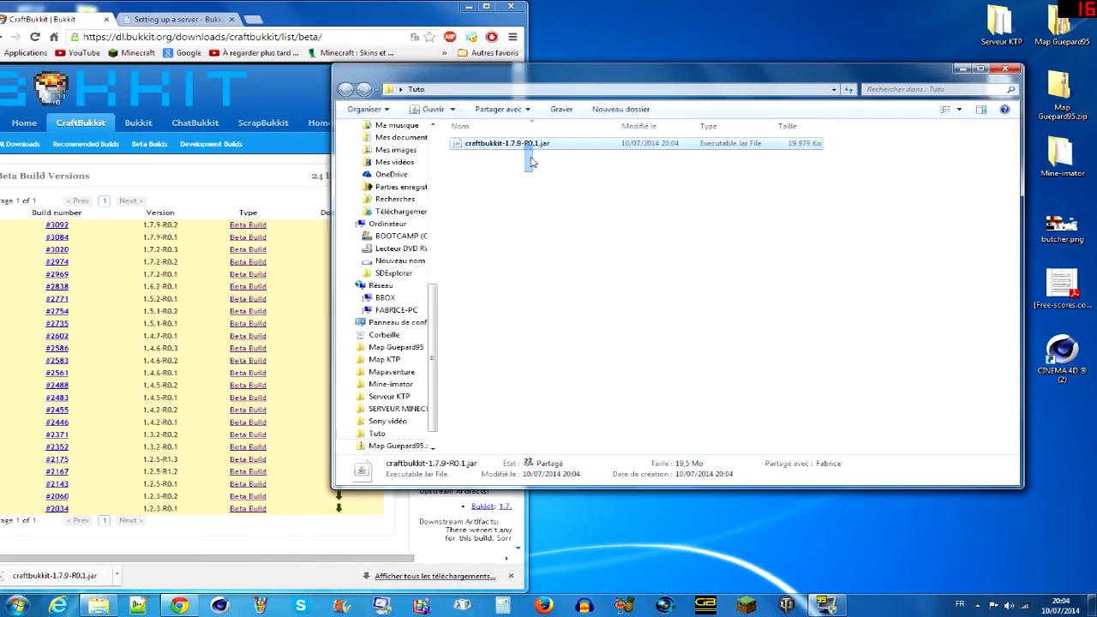
{"action": "left_click", "coordinate": [523, 192]}
{"action": "right_click", "coordinate": [519, 189]}
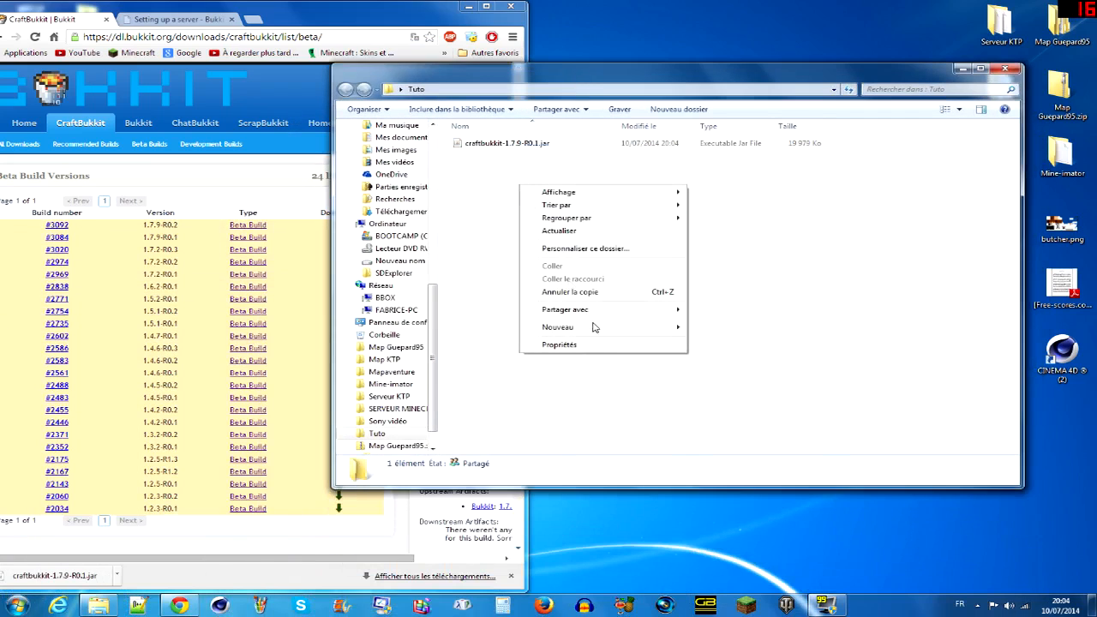
- Maximize the browser and show the Windows start script on the "Setting up a server" wiki page
{"action": "left_click", "coordinate": [403, 23]}
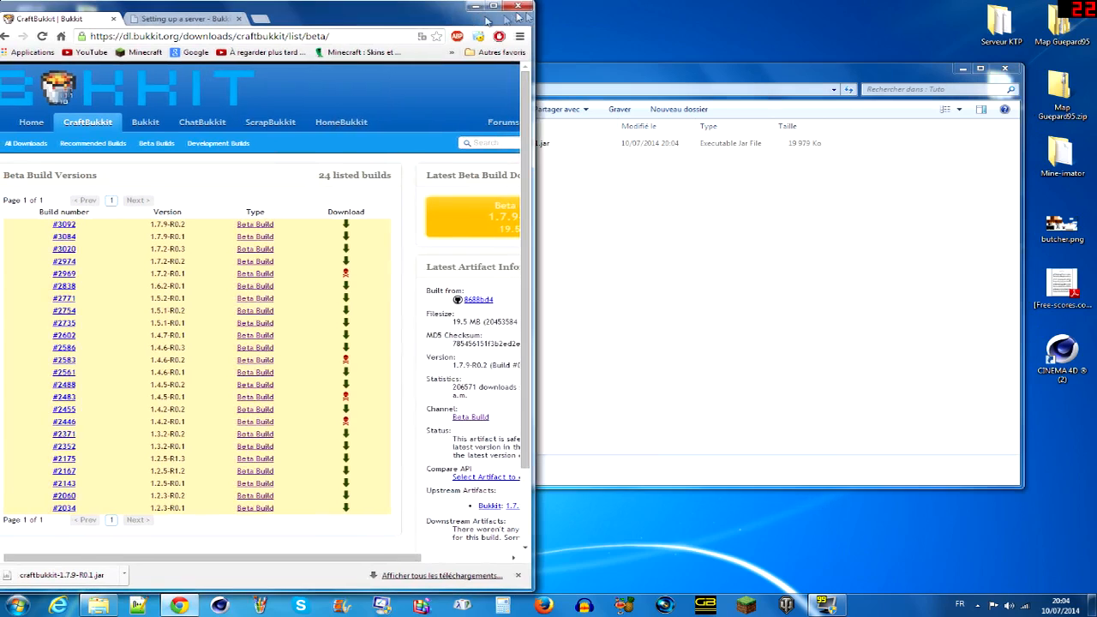
{"action": "left_click", "coordinate": [485, 6]}
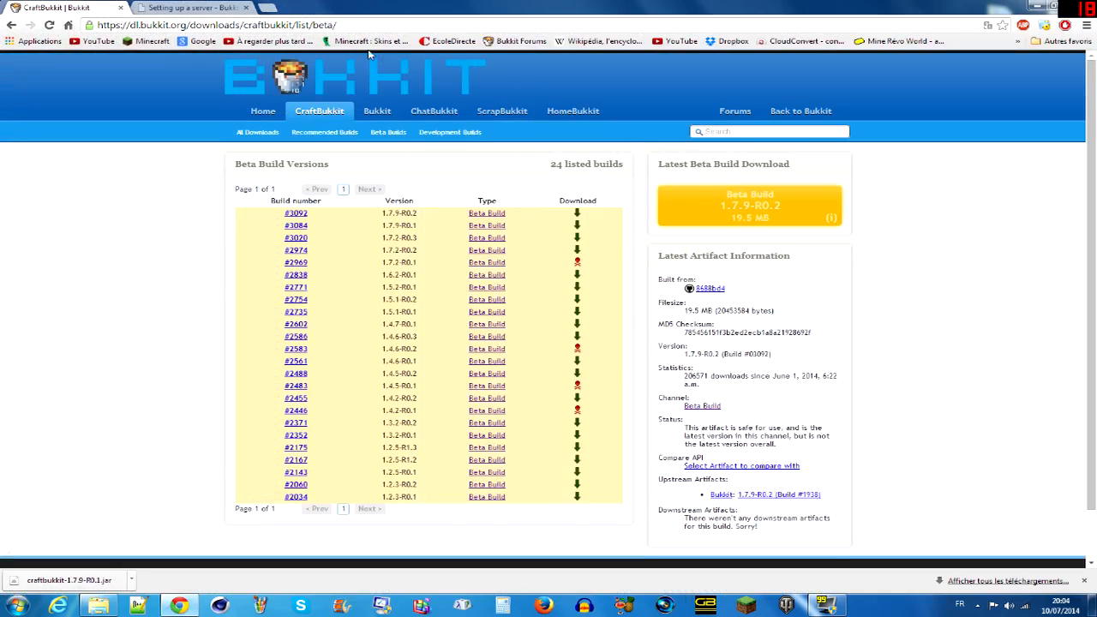
{"action": "left_click", "coordinate": [174, 7]}
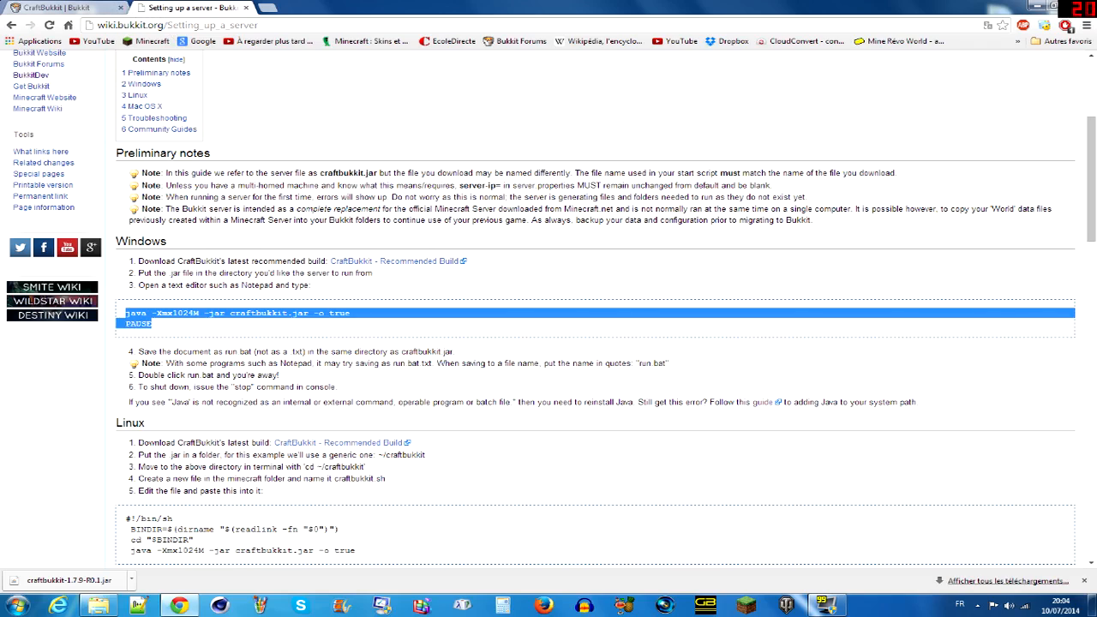
- Review the CraftBukkit downloads page alongside the server setup wiki page, and return the downloads page to the full build list
{"action": "left_click", "coordinate": [89, 8]}
{"action": "left_click", "coordinate": [191, 8]}
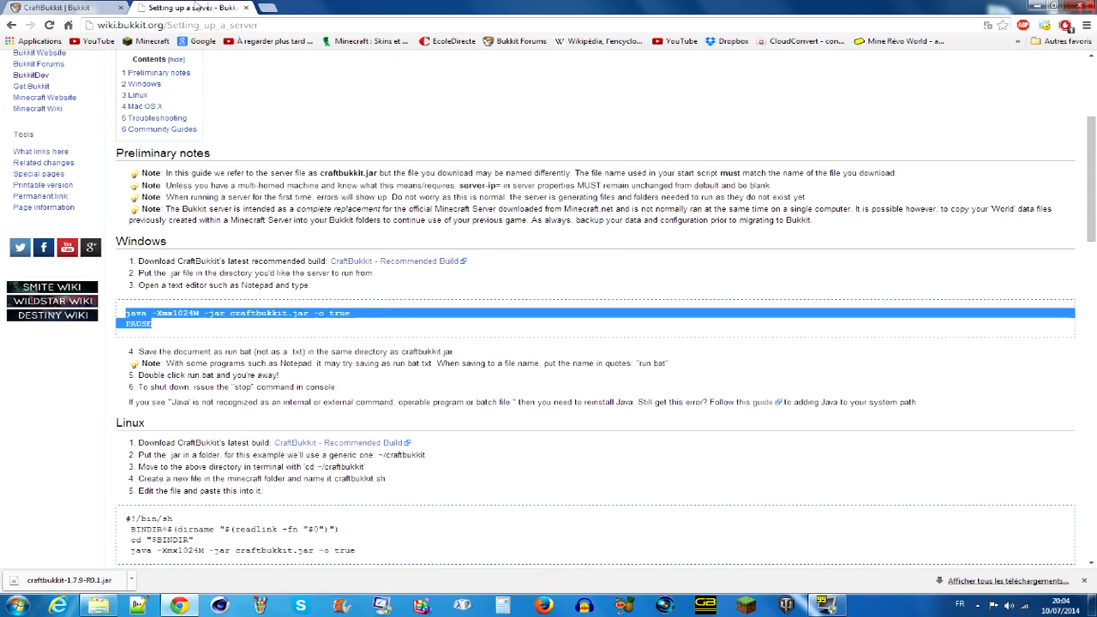
{"action": "left_click", "coordinate": [89, 8]}
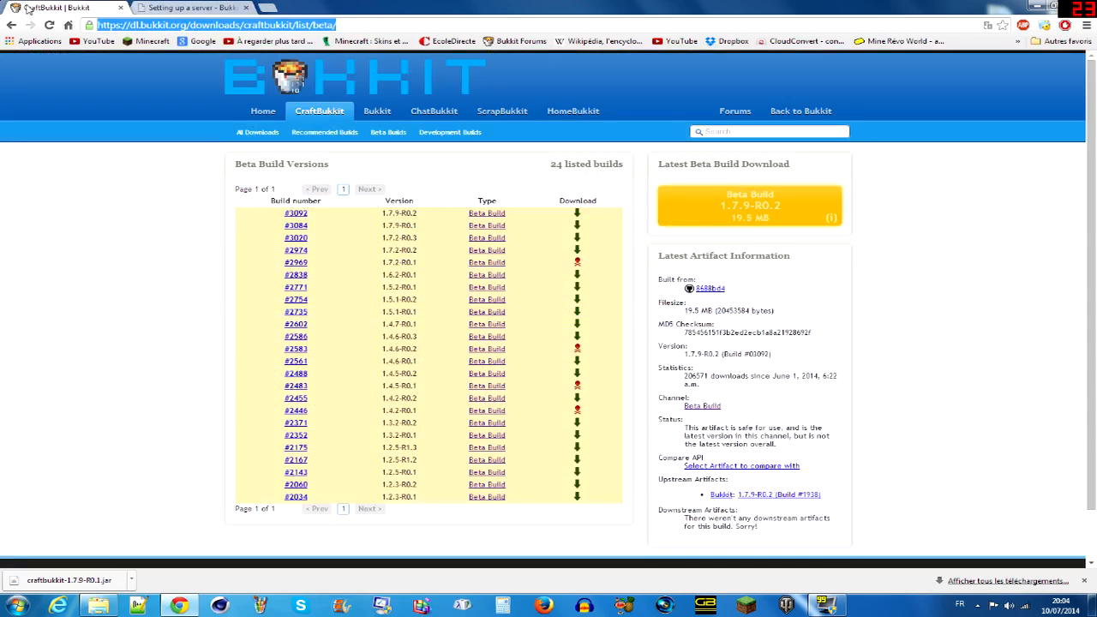
{"action": "left_click", "coordinate": [157, 7]}
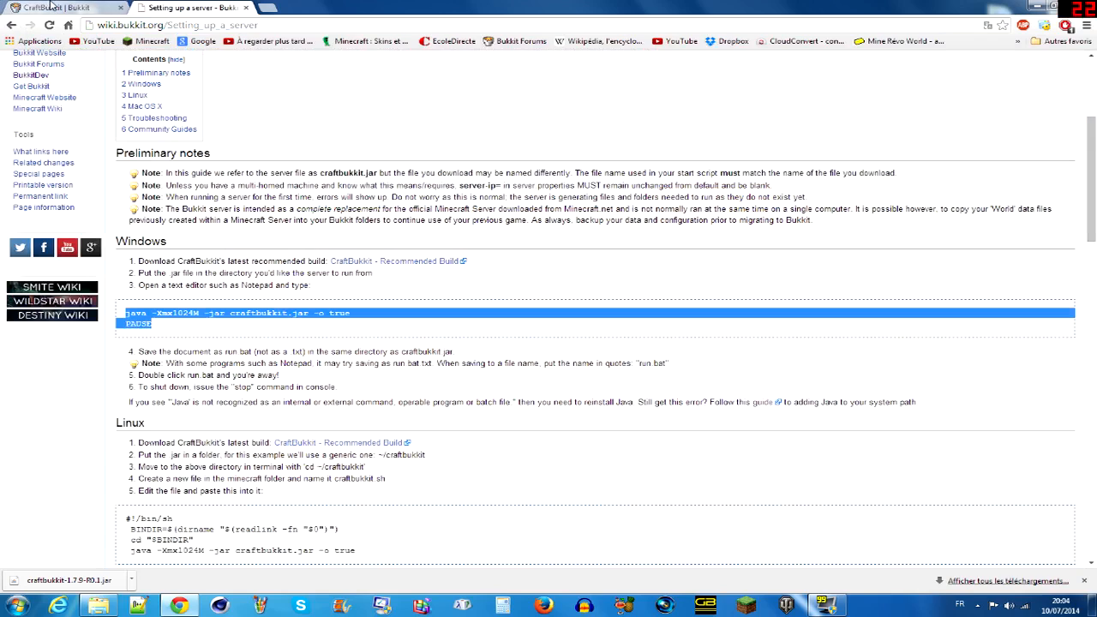
{"action": "left_click", "coordinate": [57, 7]}
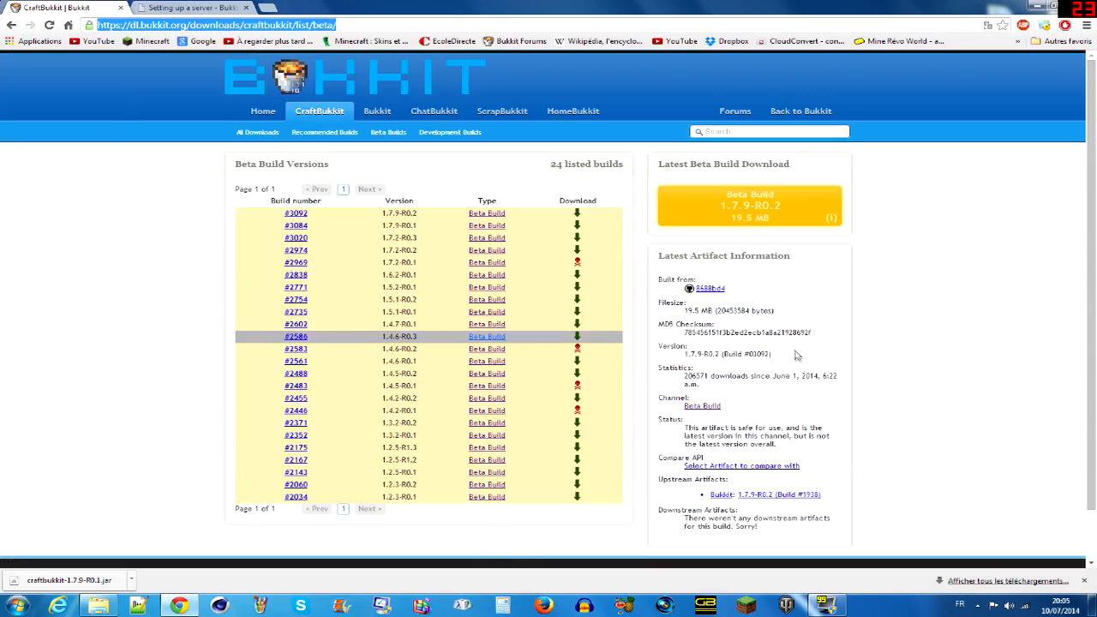
{"action": "left_click", "coordinate": [174, 9]}
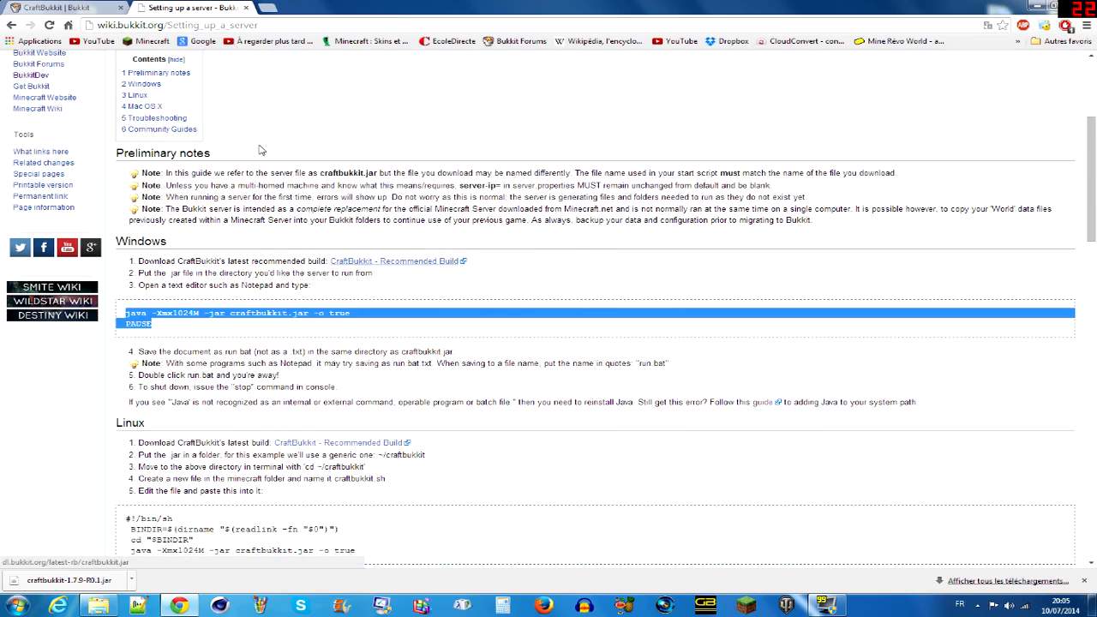
{"action": "left_click", "coordinate": [24, 5]}
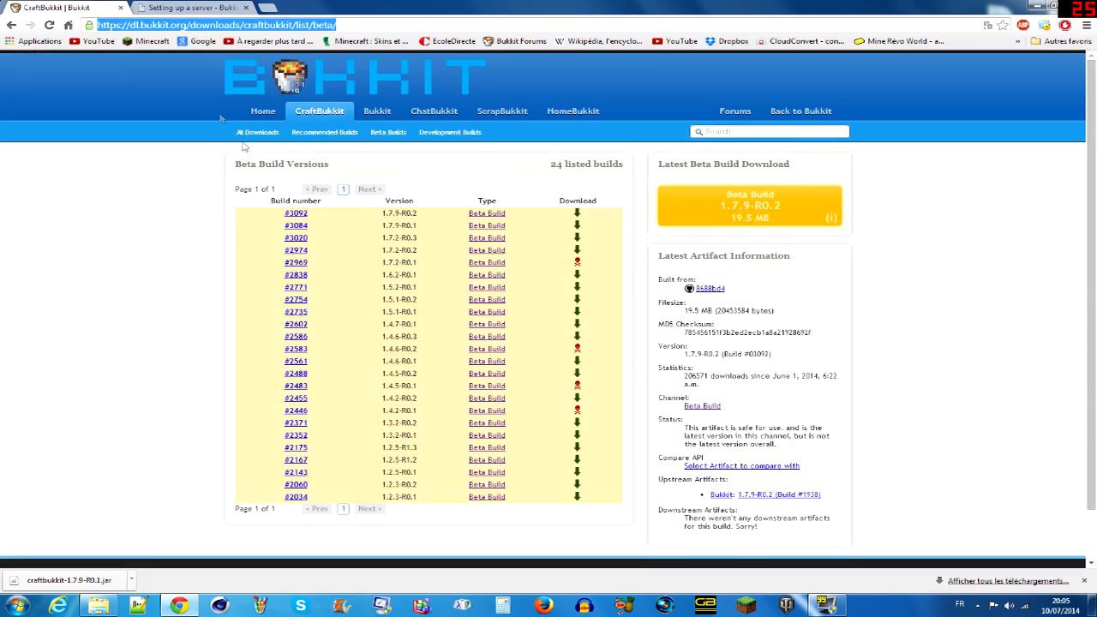
{"action": "left_click", "coordinate": [12, 24]}
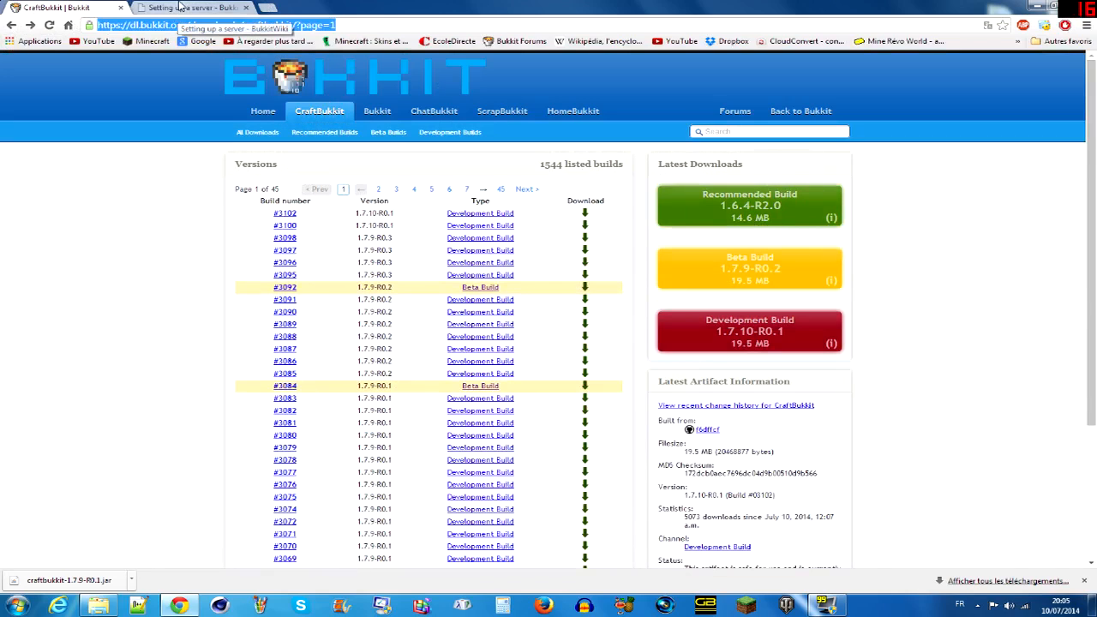
- Examine the Linux and Mac OS X start scripts on the "Setting up a server" page and return to the Windows section
{"action": "left_click", "coordinate": [180, 8]}
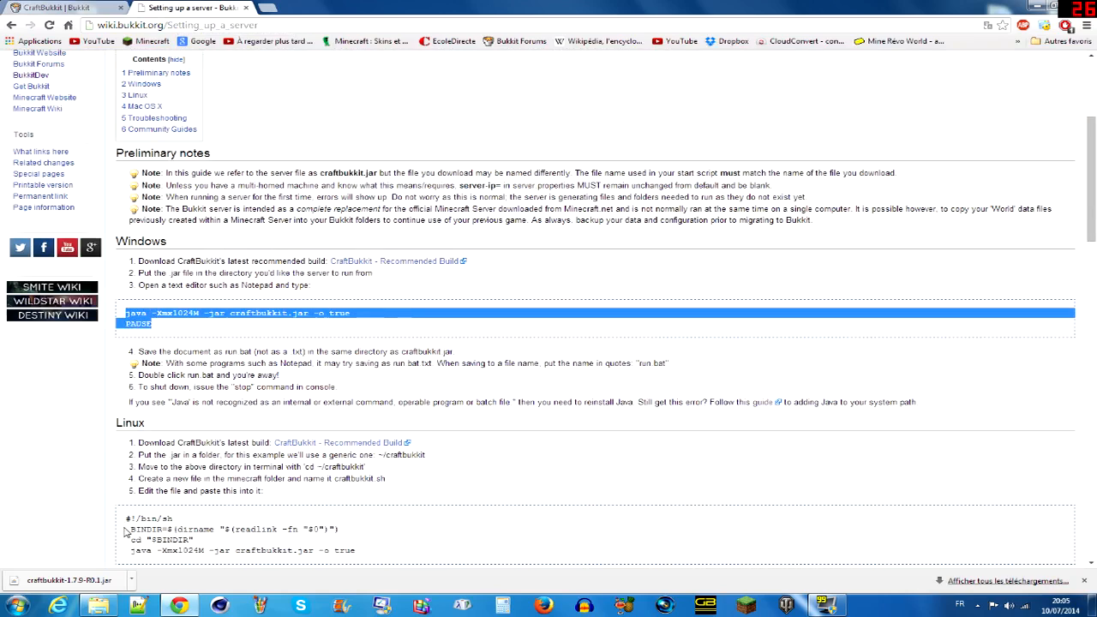
{"action": "left_click_drag", "start_coordinate": [356, 551], "coordinate": [204, 550]}
{"action": "scroll", "coordinate": [184, 288], "scroll_direction": "down", "scroll_amount": 8}
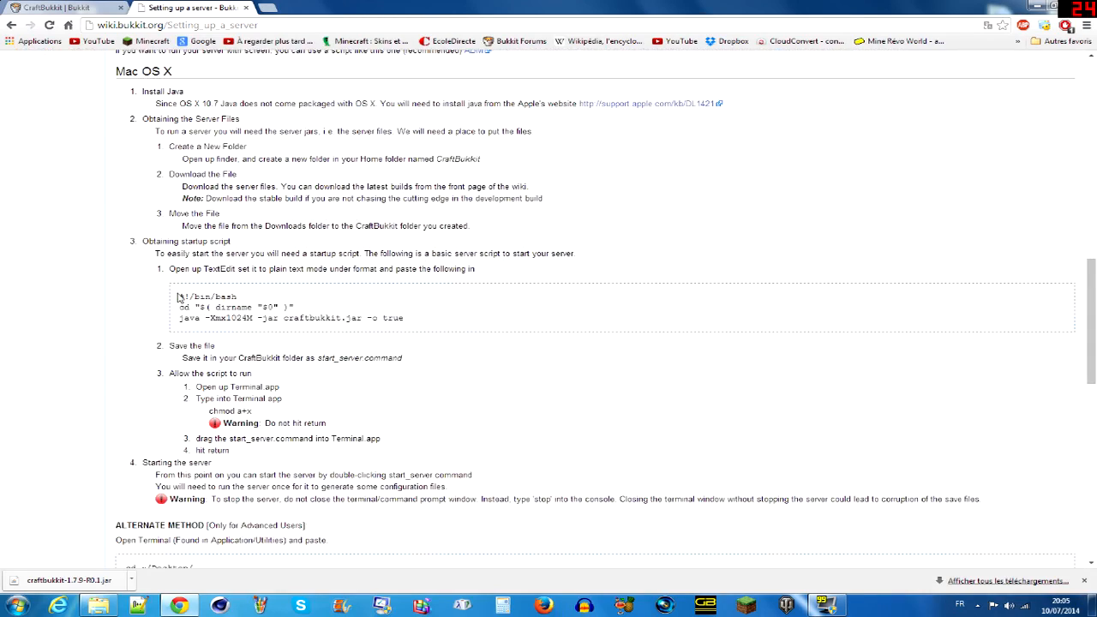
{"action": "left_click_drag", "start_coordinate": [180, 296], "coordinate": [398, 345]}
{"action": "scroll", "coordinate": [398, 345], "scroll_direction": "down", "scroll_amount": 3}
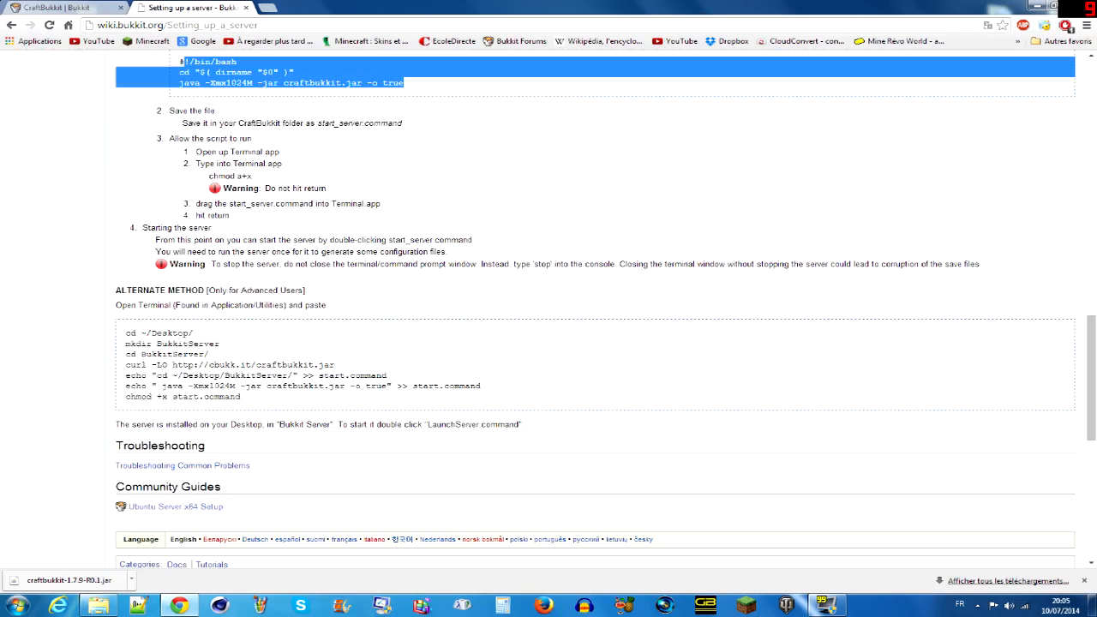
{"action": "scroll", "coordinate": [253, 304], "scroll_direction": "up", "scroll_amount": 10}
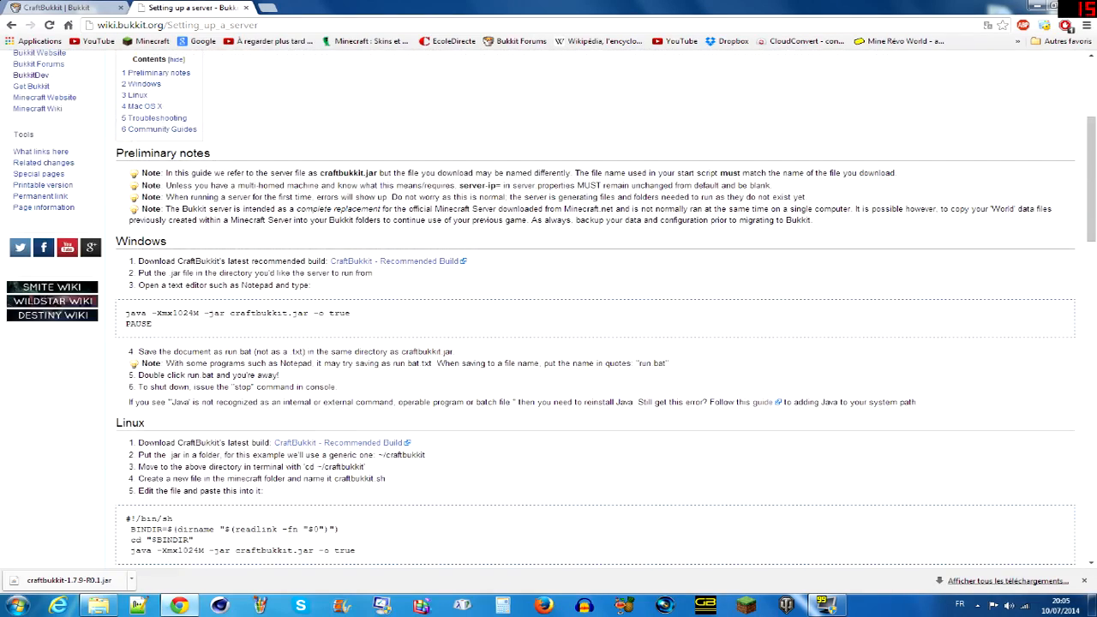
{"action": "scroll", "coordinate": [253, 304], "scroll_direction": "up", "scroll_amount": 3}
{"action": "scroll", "coordinate": [180, 360], "scroll_direction": "down", "scroll_amount": 1}
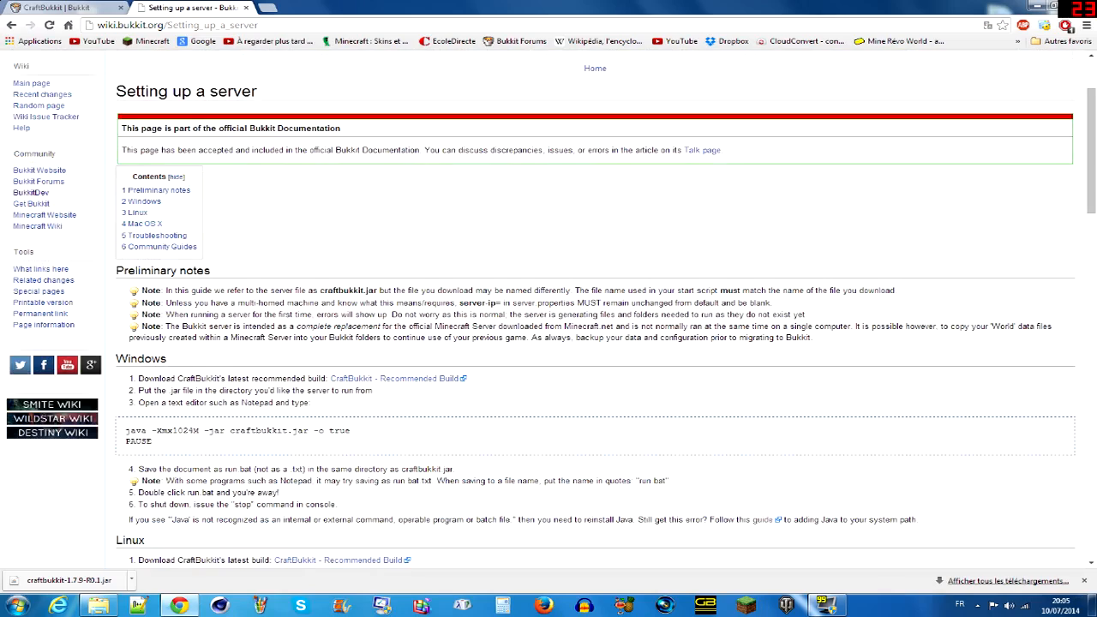
- Copy the two-line Windows start script, "java -Xmx1024M -jar craftbukkit.jar -o true" and "PAUSE", from the wiki page
{"action": "left_click_drag", "start_coordinate": [125, 430], "coordinate": [153, 440]}
{"action": "key", "text": "ctrl+c"}
{"action": "right_click", "coordinate": [143, 437]}
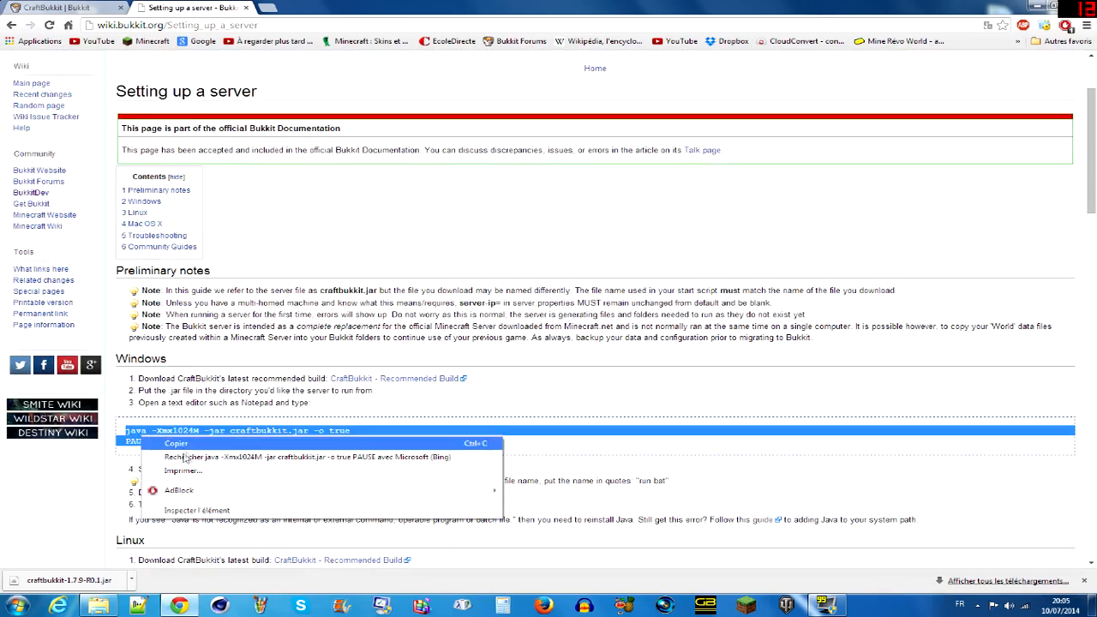
{"action": "left_click", "coordinate": [198, 447]}
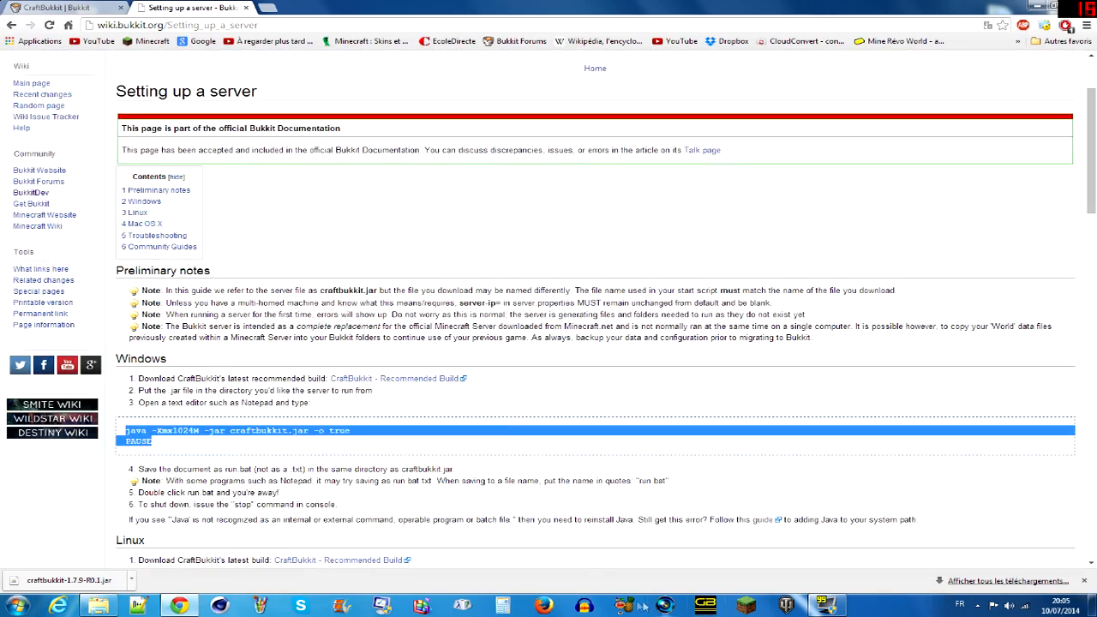
- Create a text document with the default name in the Tuto folder and paste the copied start script into it
{"action": "left_click", "coordinate": [99, 605]}
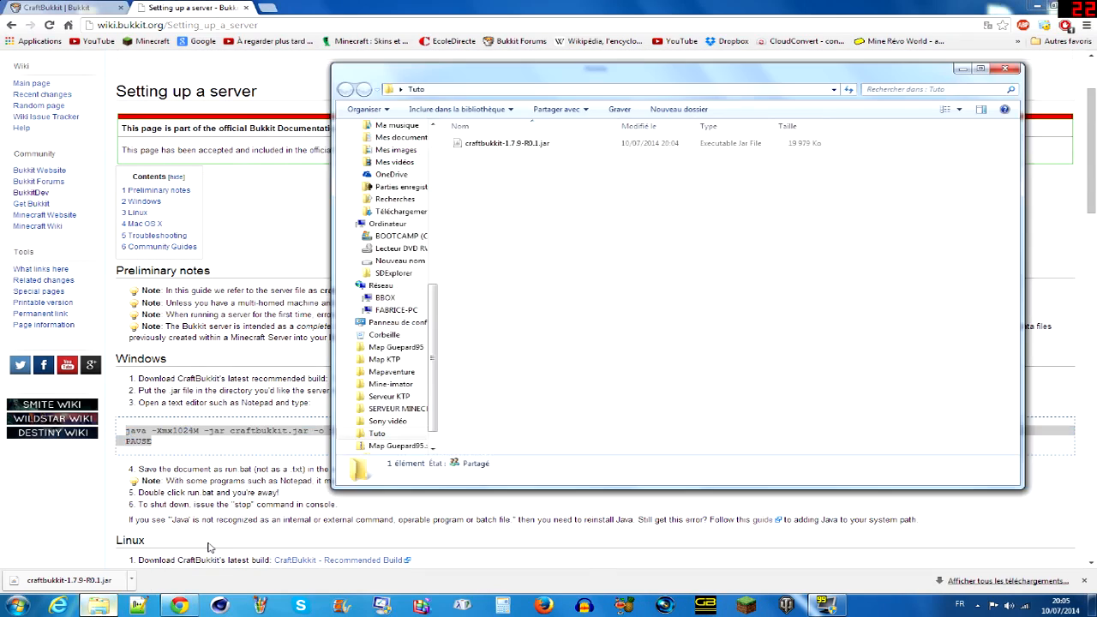
{"action": "right_click", "coordinate": [490, 202]}
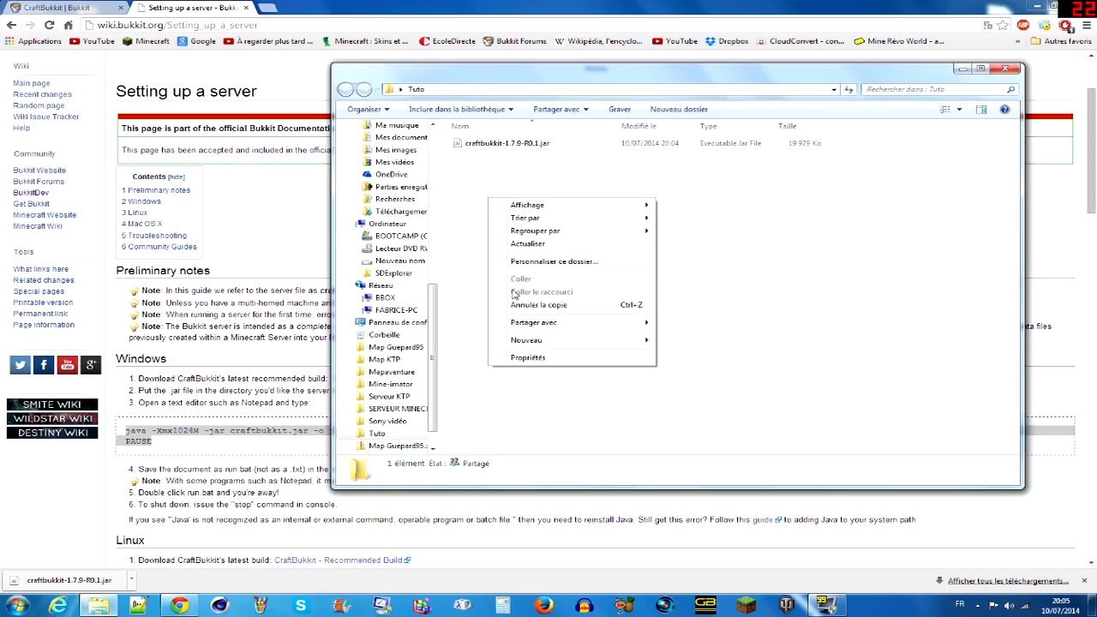
{"action": "mouse_move", "coordinate": [542, 347]}
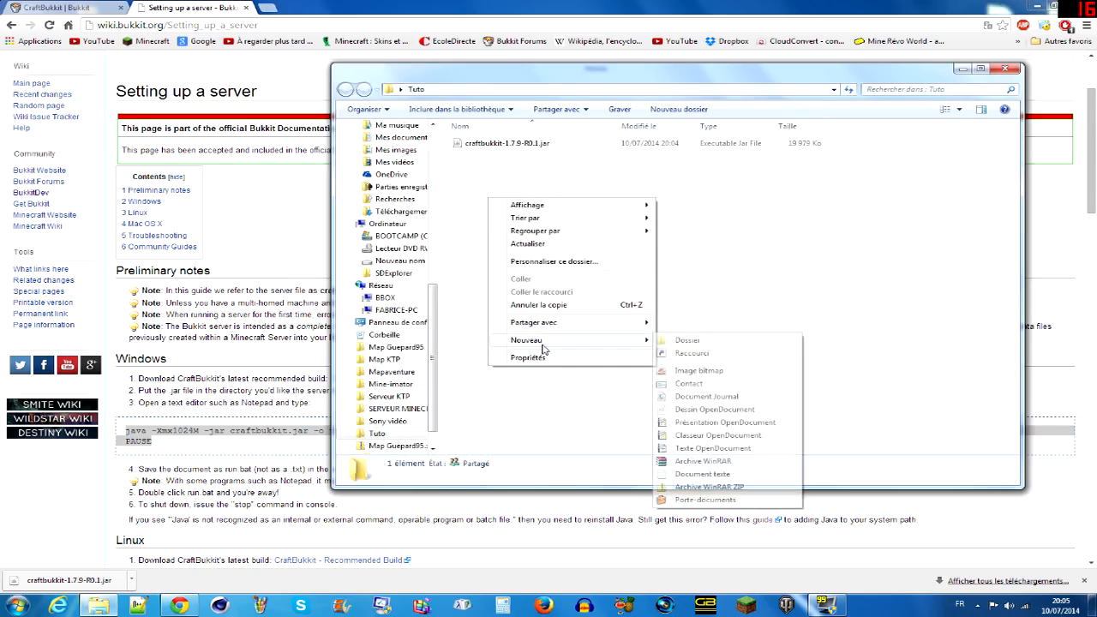
{"action": "left_click", "coordinate": [729, 477]}
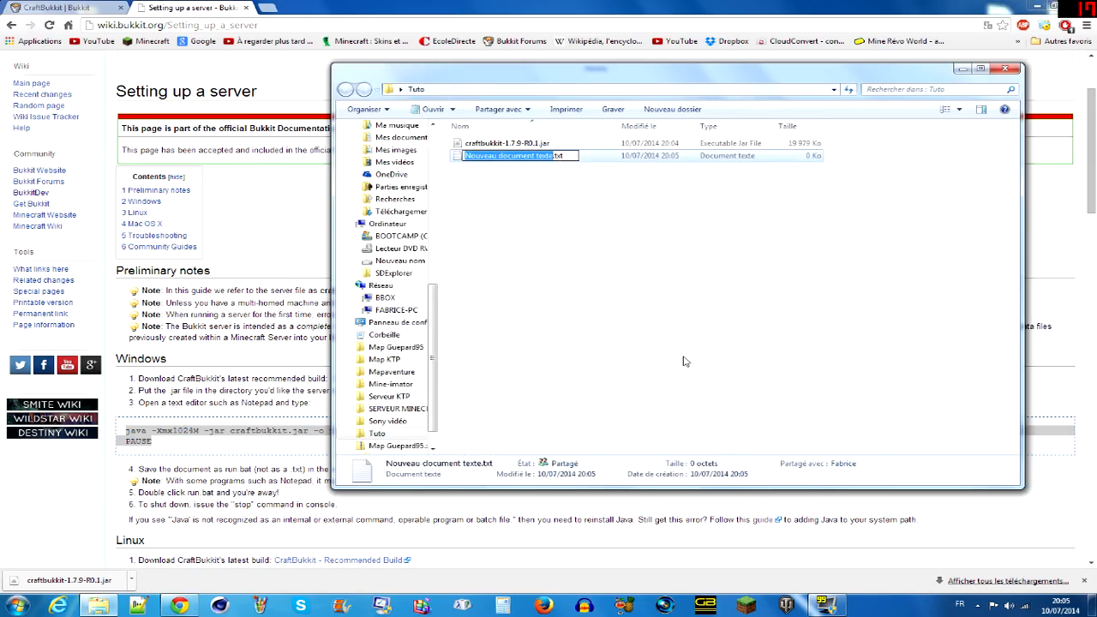
{"action": "key", "text": "Return"}
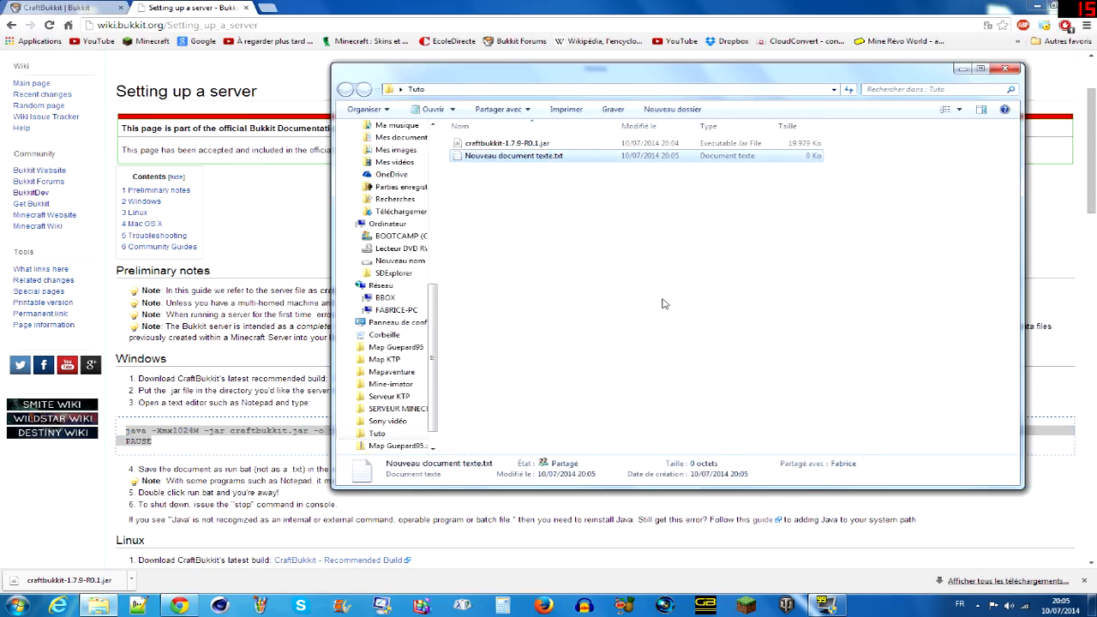
{"action": "double_click", "coordinate": [562, 158]}
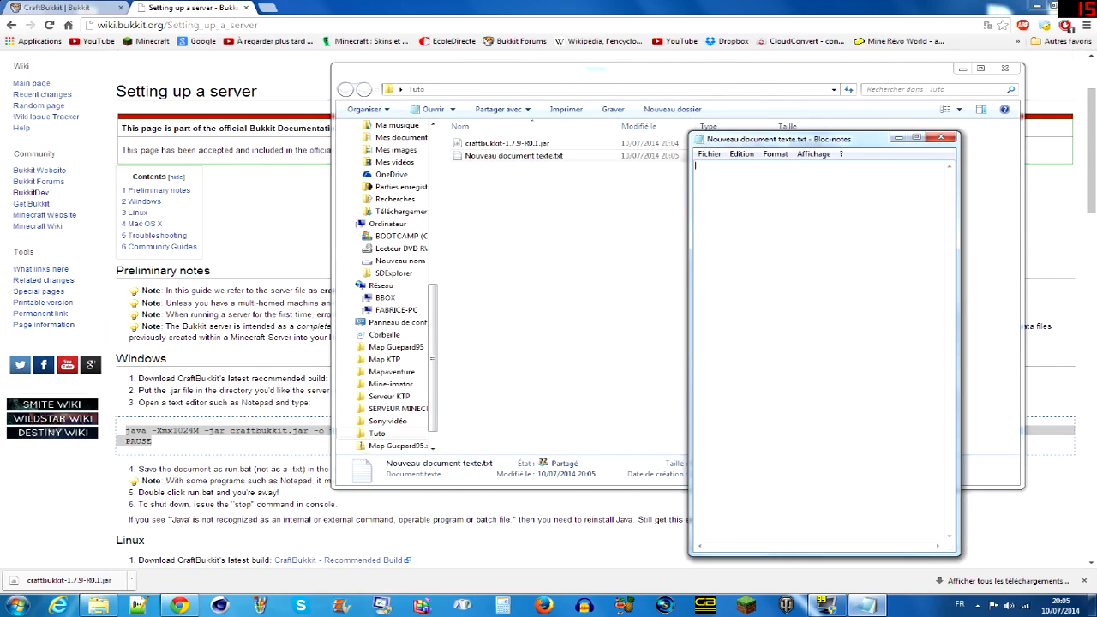
{"action": "key", "text": "ctrl+v"}
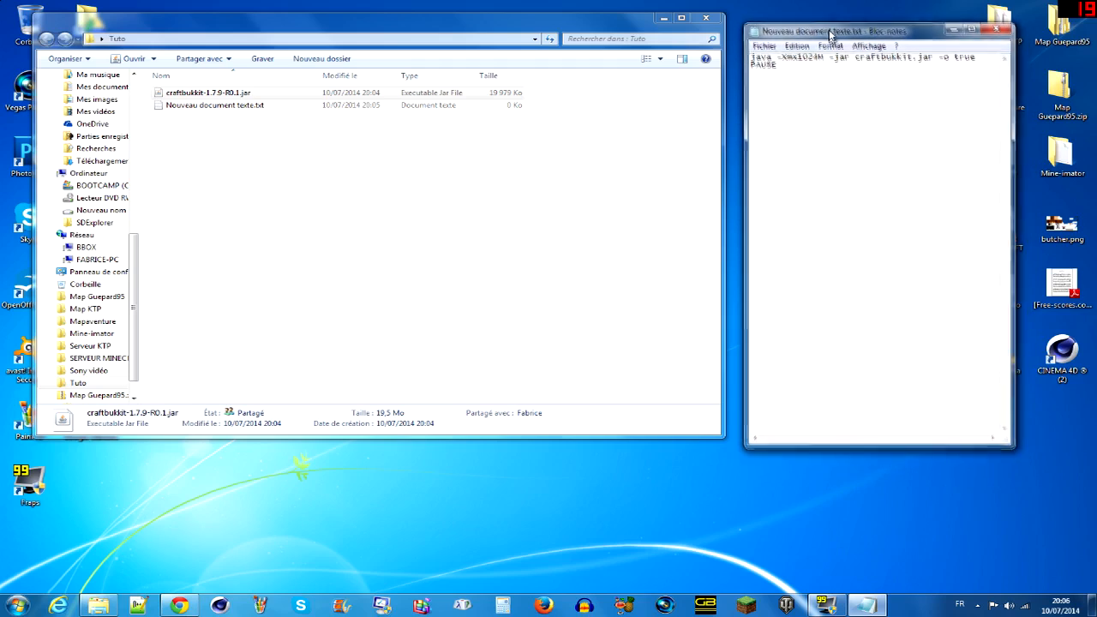
{"action": "left_click", "coordinate": [227, 94]}
{"action": "right_click", "coordinate": [228, 92]}
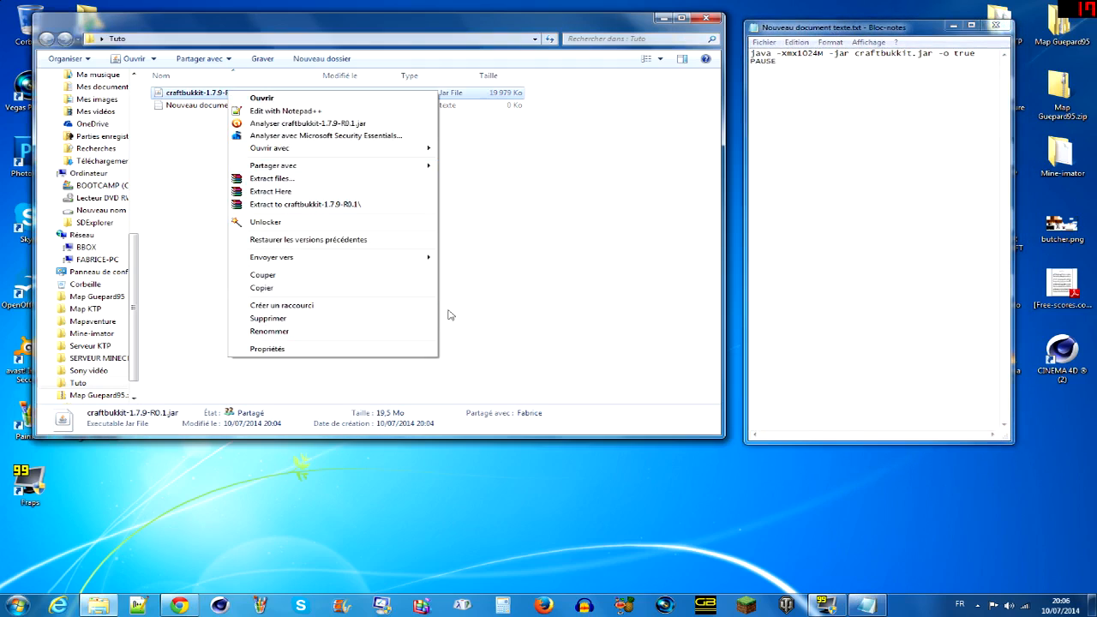
{"action": "left_click", "coordinate": [363, 333]}
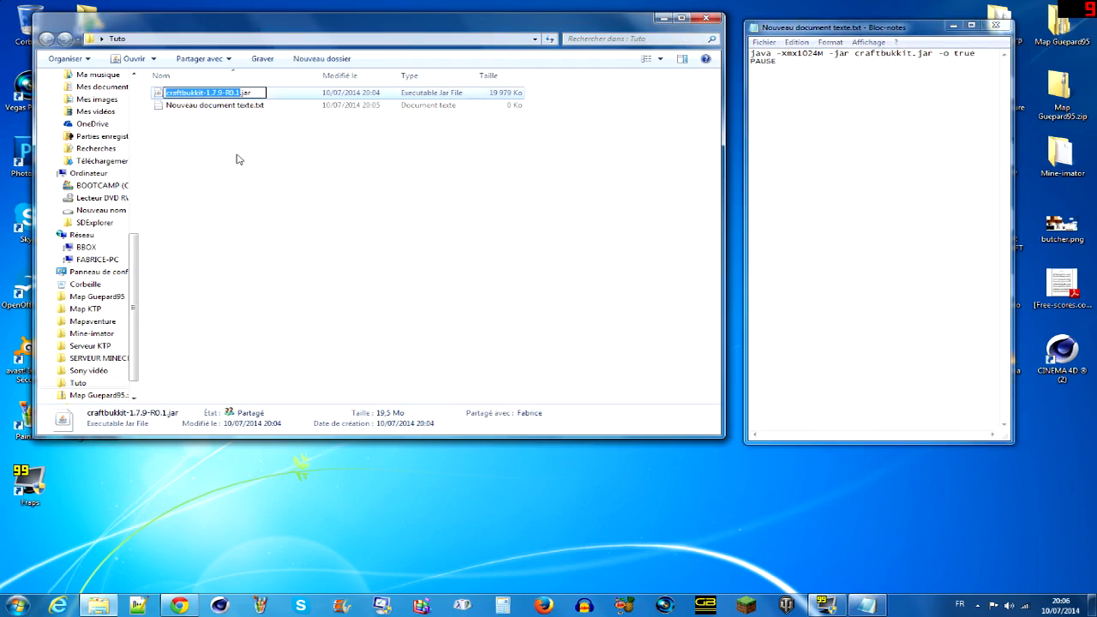
{"action": "key", "text": "ctrl+a"}
{"action": "key", "text": "F2"}
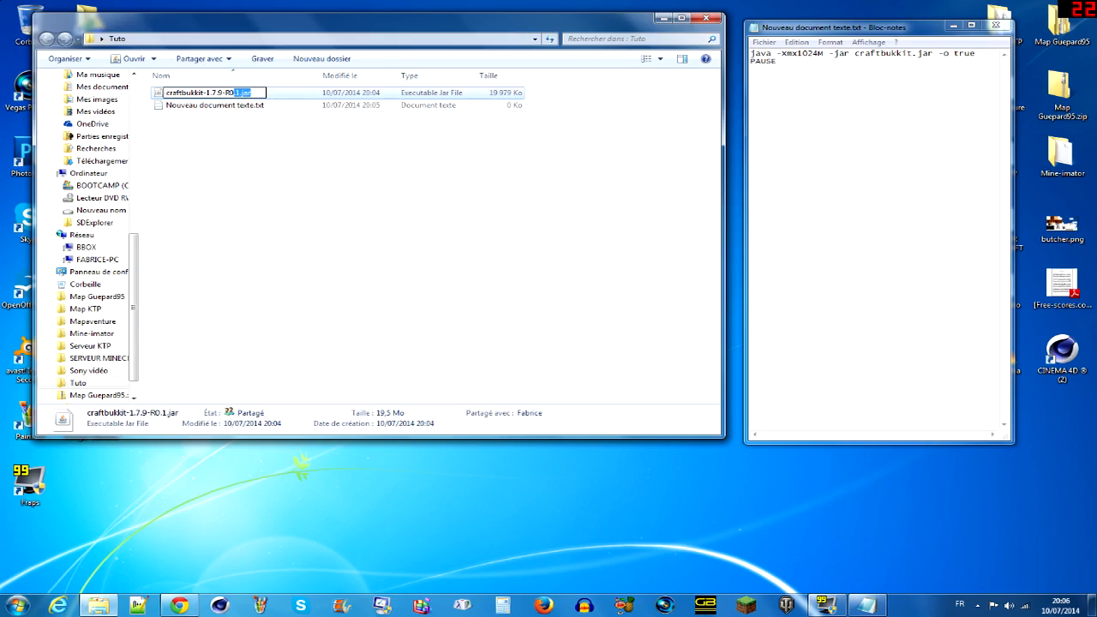
{"action": "left_click", "coordinate": [243, 202]}
{"action": "right_click", "coordinate": [268, 91]}
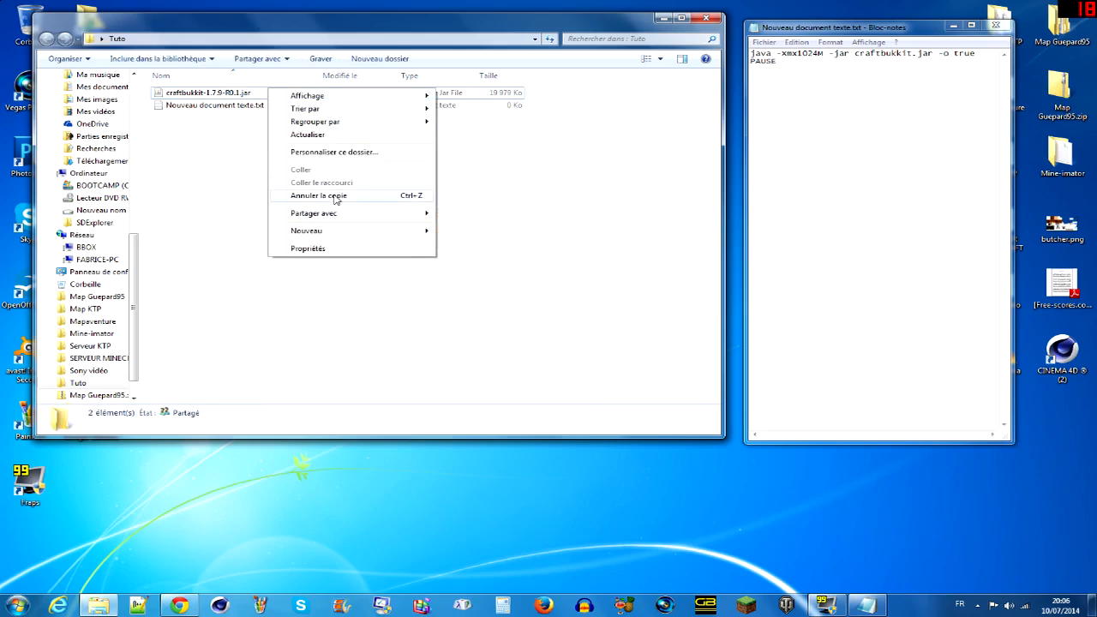
{"action": "left_click", "coordinate": [297, 319]}
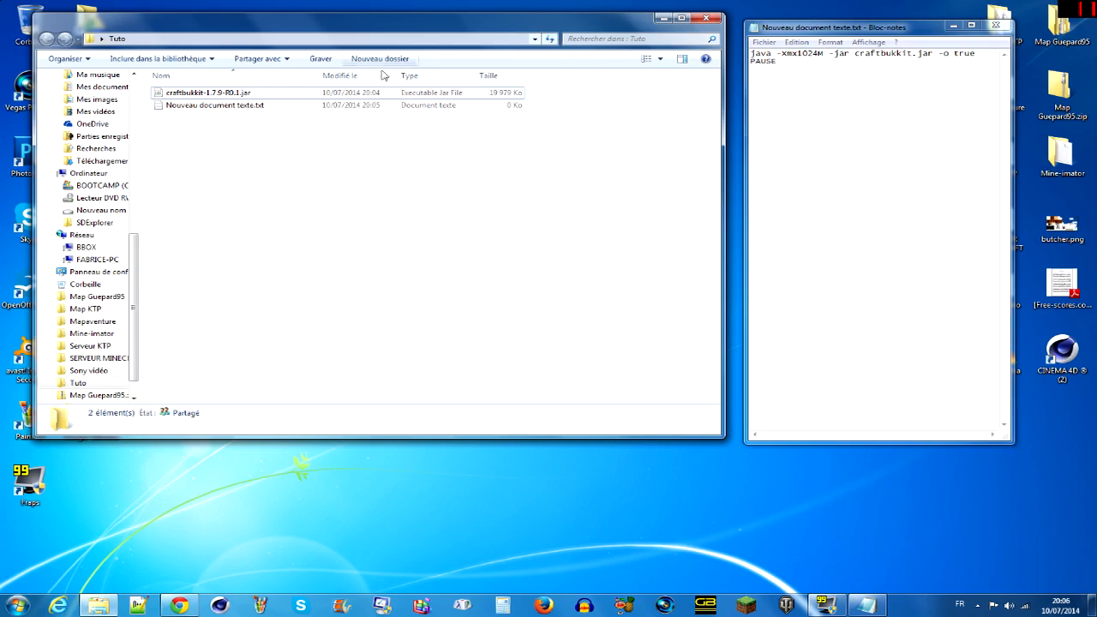
- Copy the jar's file name without its extension and replace "craftbukkit" in the script with "craftbukkit-1.7.9-R0.1"
{"action": "left_click", "coordinate": [330, 94]}
{"action": "right_click", "coordinate": [329, 97]}
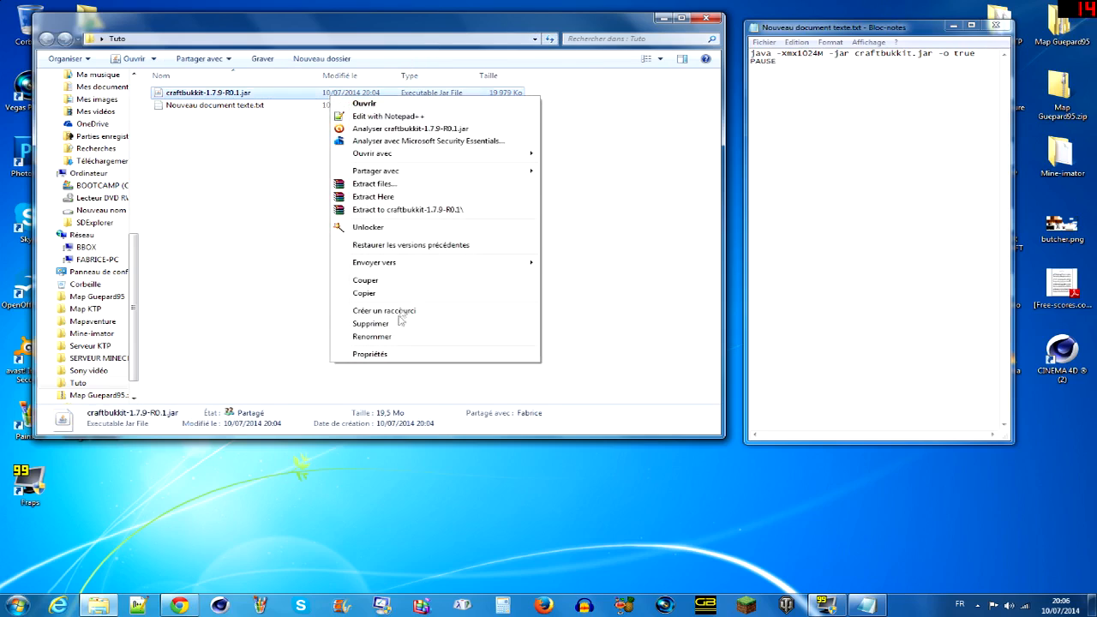
{"action": "left_click", "coordinate": [385, 337]}
{"action": "key", "text": "ctrl+c"}
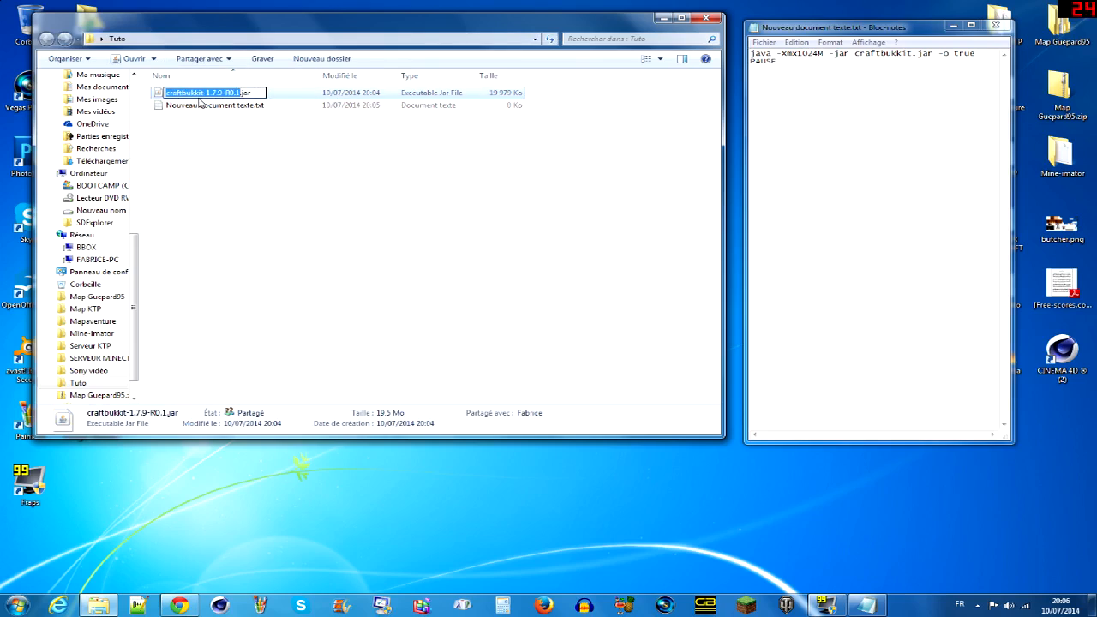
{"action": "left_click", "coordinate": [308, 146]}
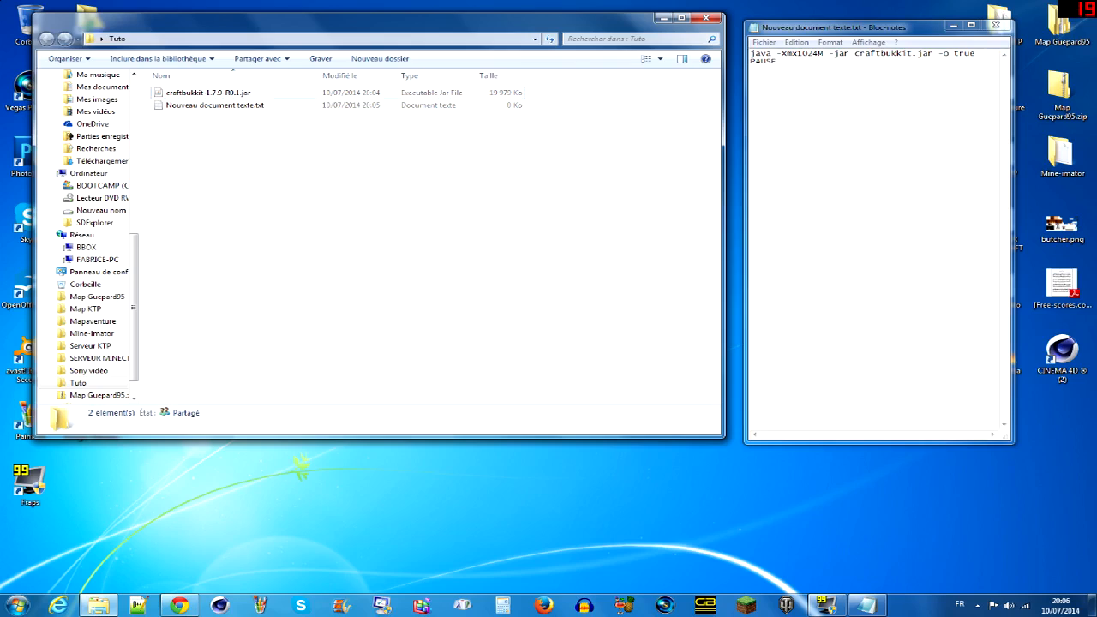
{"action": "left_click_drag", "start_coordinate": [856, 54], "coordinate": [913, 54]}
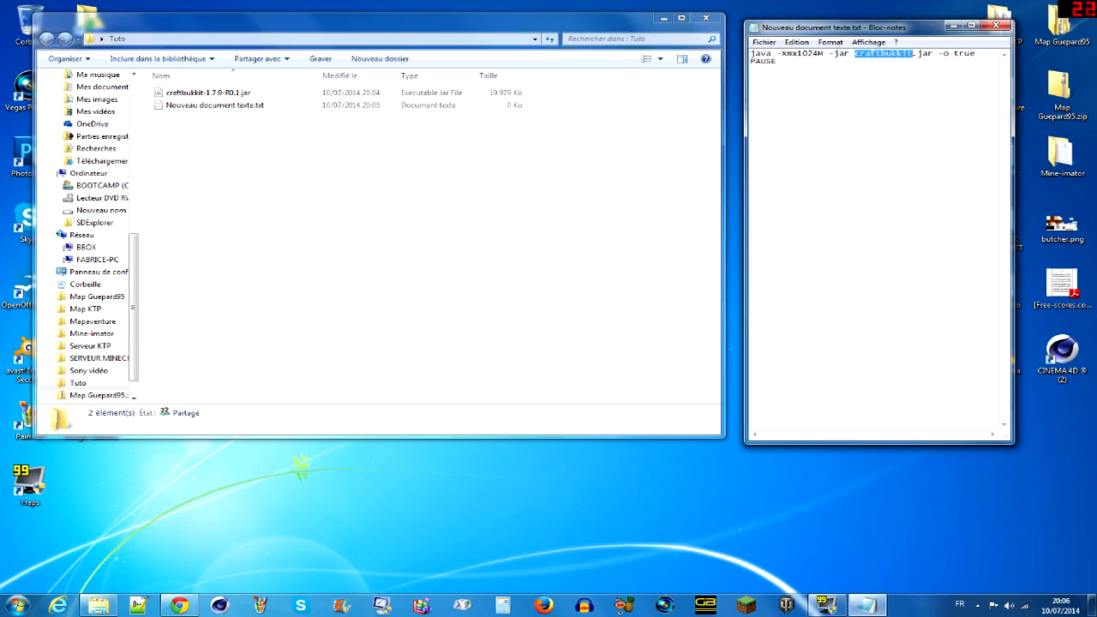
{"action": "key", "text": "ctrl+v"}
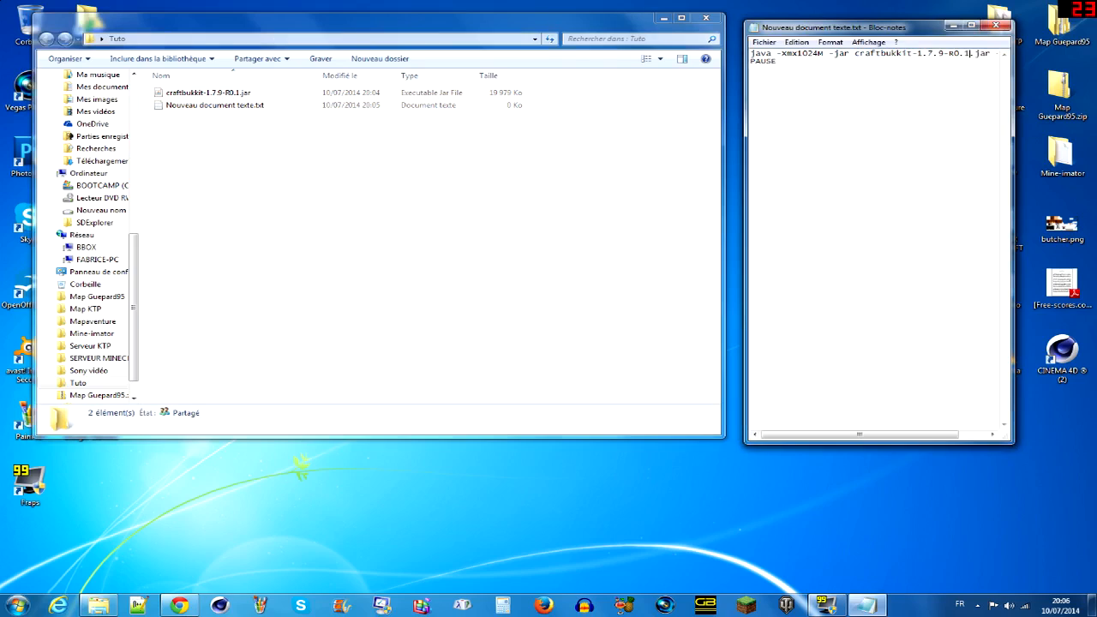
- Save the script as Start.bat in the Tuto folder and close the text editor
{"action": "left_click", "coordinate": [773, 45]}
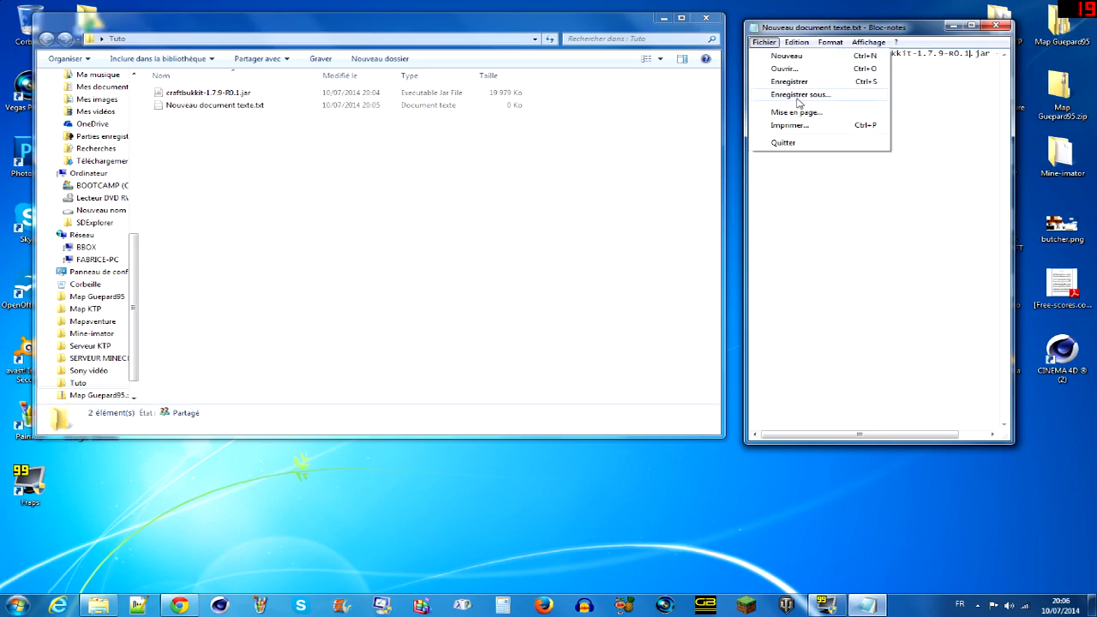
{"action": "left_click", "coordinate": [798, 100]}
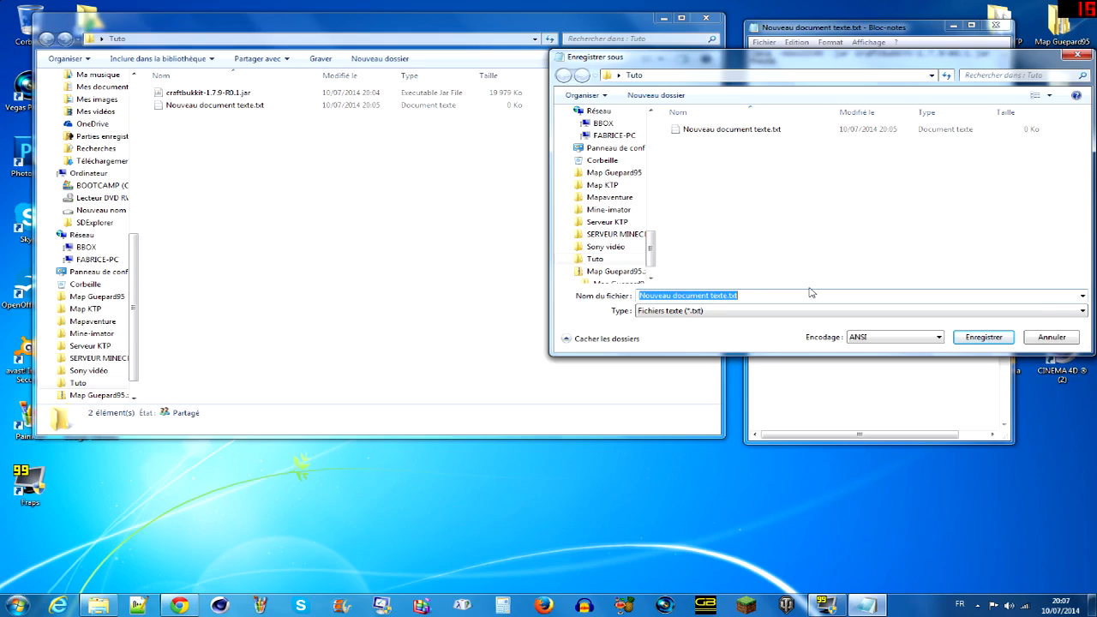
{"action": "type", "text": "Start.bat"}
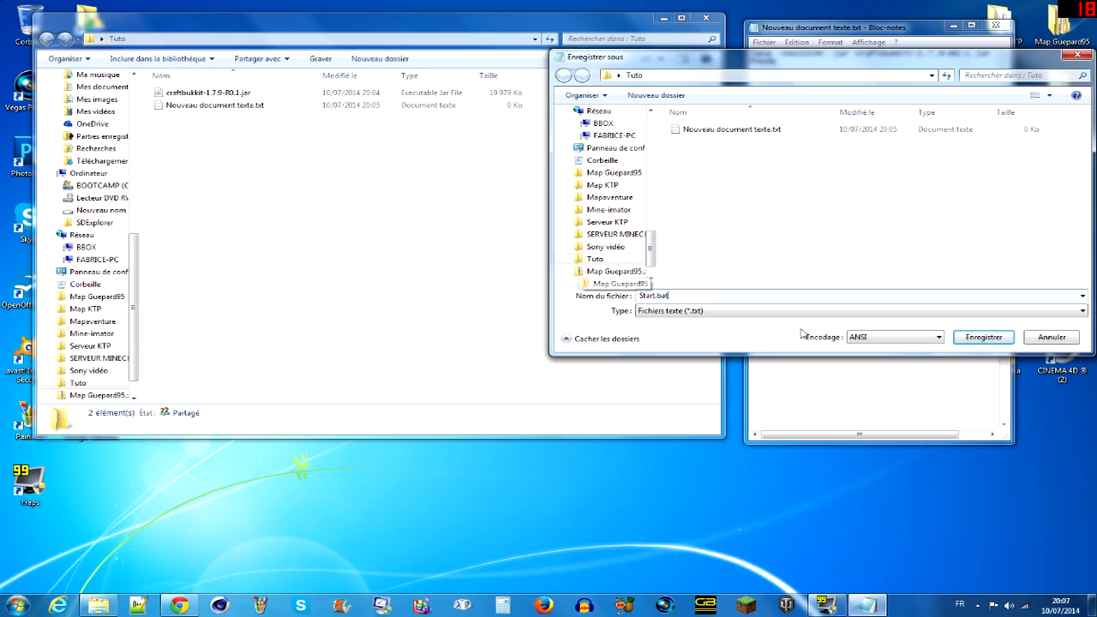
{"action": "left_click", "coordinate": [1007, 340]}
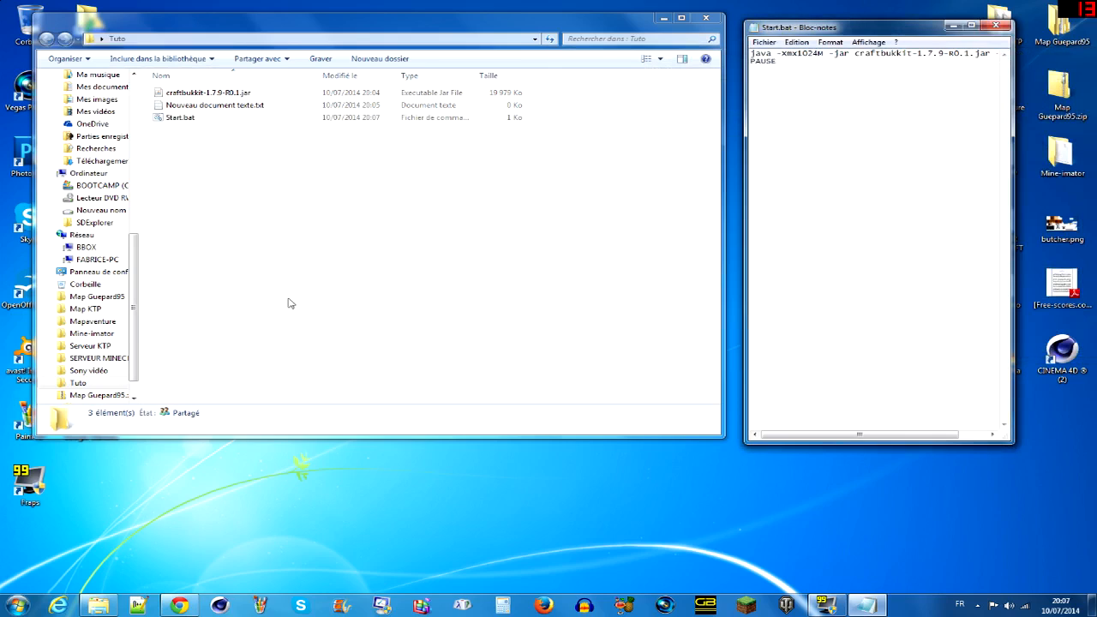
{"action": "left_click", "coordinate": [283, 116]}
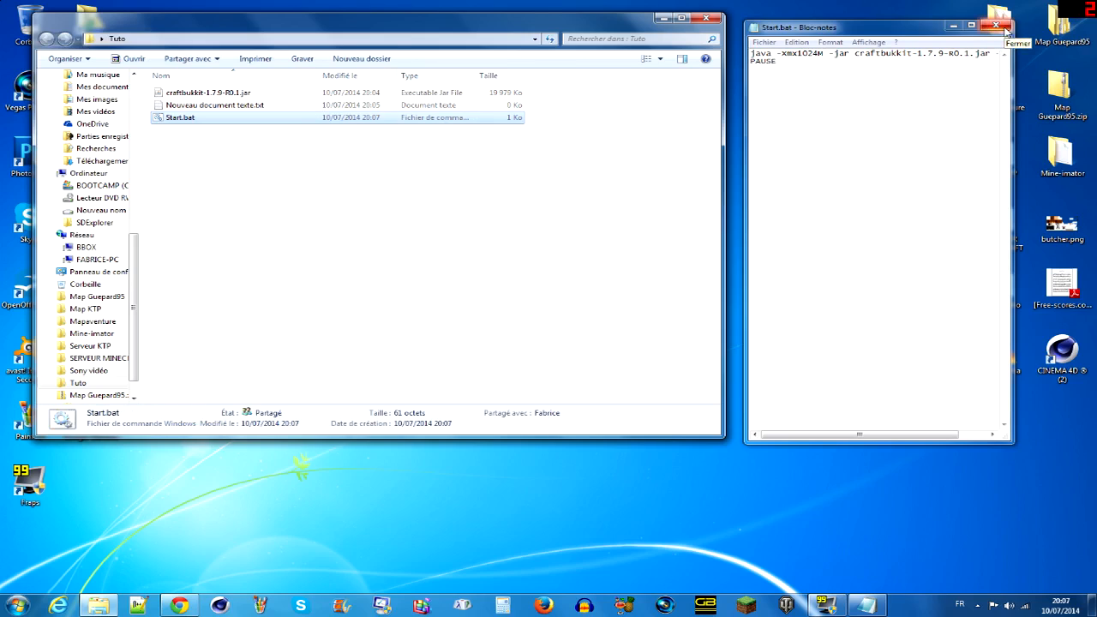
{"action": "left_click", "coordinate": [1005, 28]}
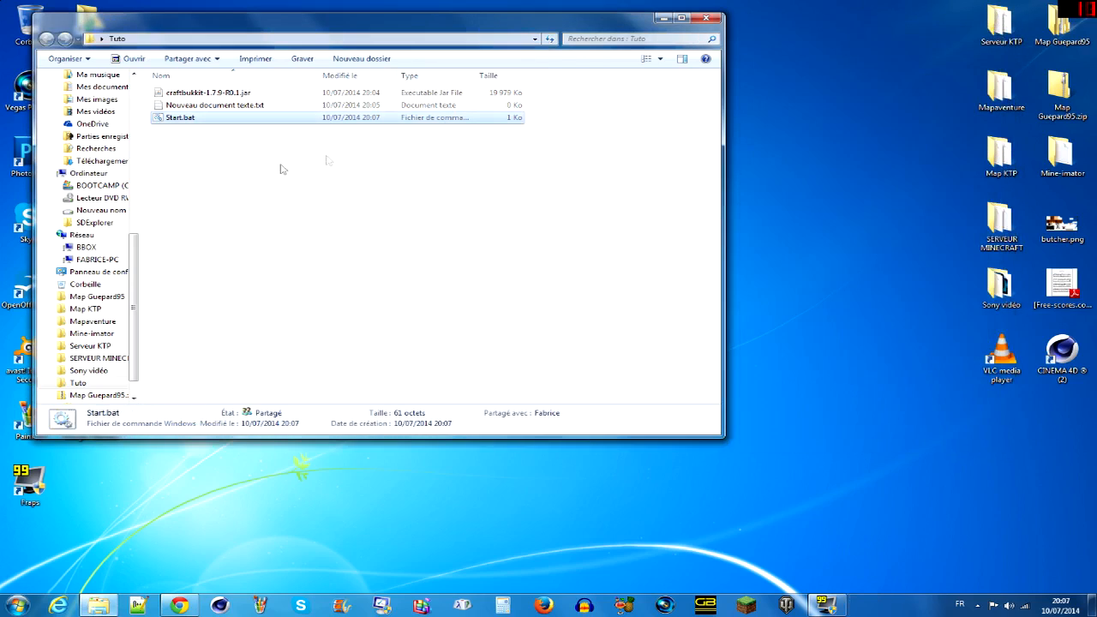
- Run Start.bat and follow the server startup in its console while checking the files generated in the Tuto folder
{"action": "double_click", "coordinate": [246, 119]}
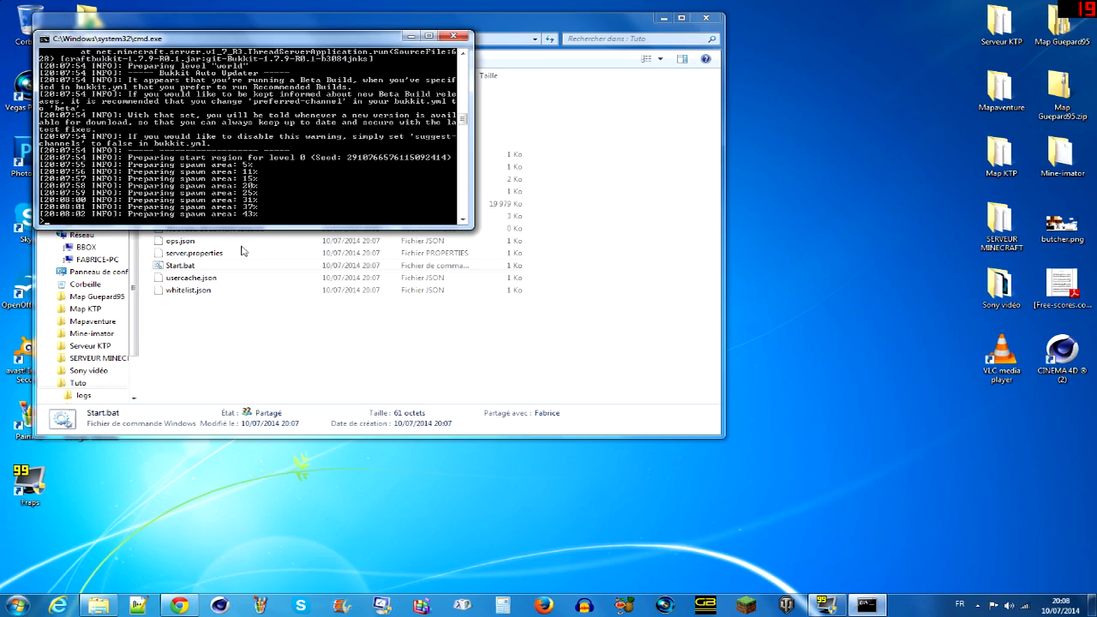
{"action": "left_click", "coordinate": [243, 306]}
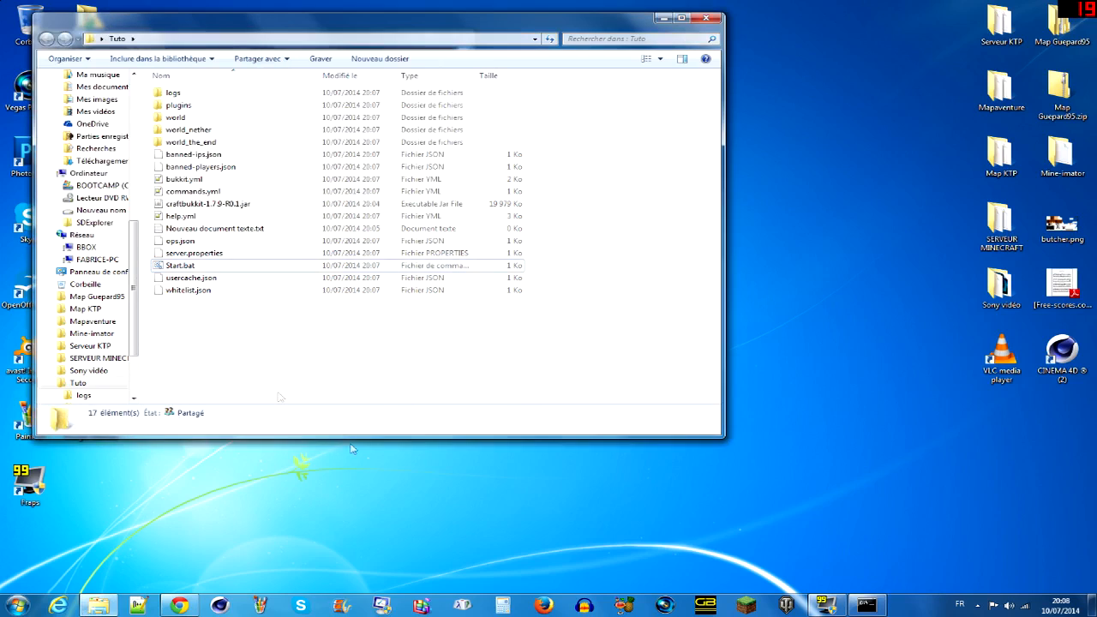
{"action": "left_click", "coordinate": [859, 603]}
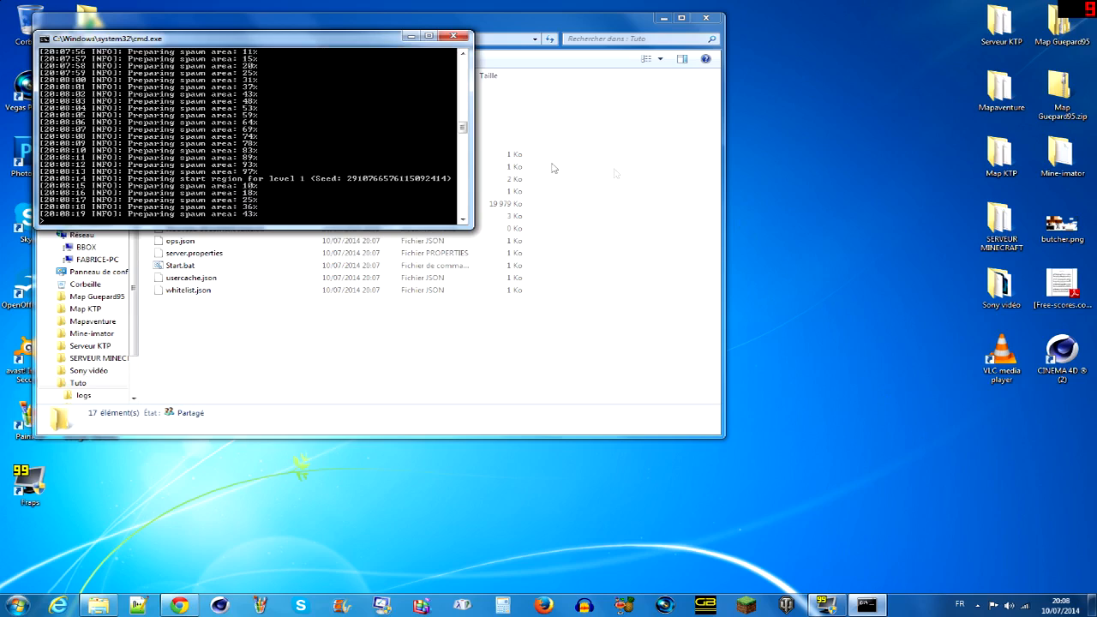
{"action": "left_click", "coordinate": [180, 358]}
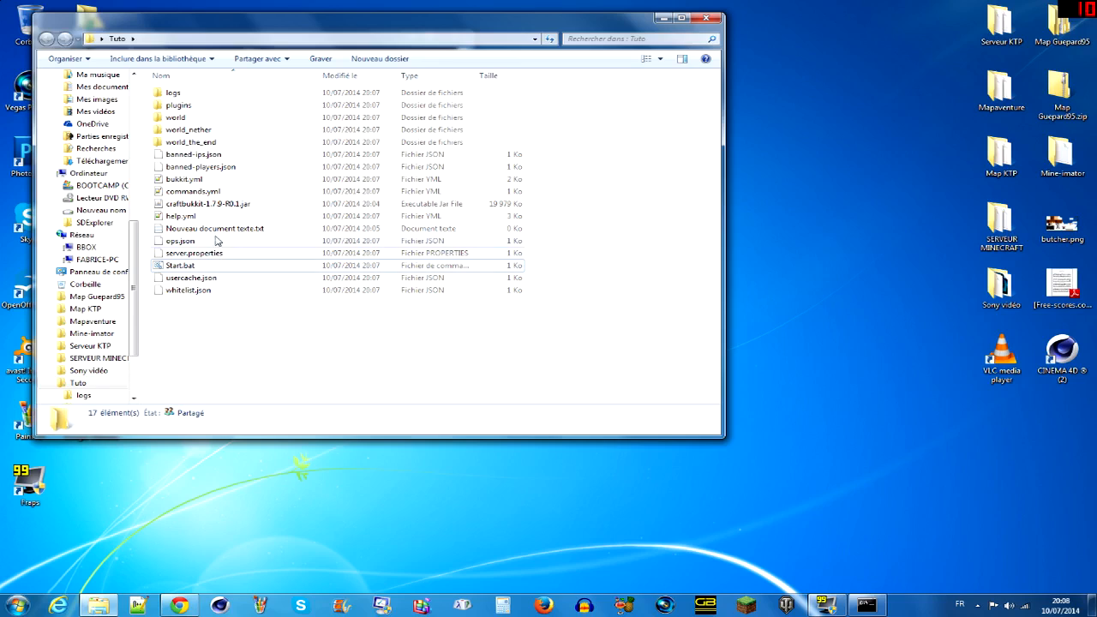
{"action": "left_click", "coordinate": [137, 605]}
{"action": "right_click", "coordinate": [137, 606]}
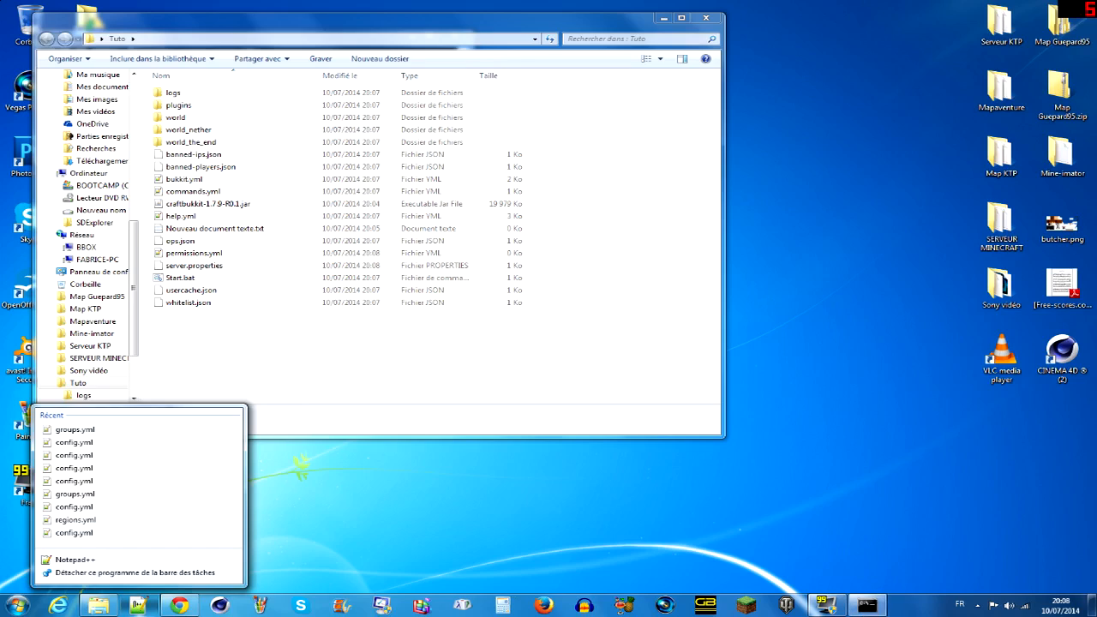
{"action": "left_click", "coordinate": [867, 605]}
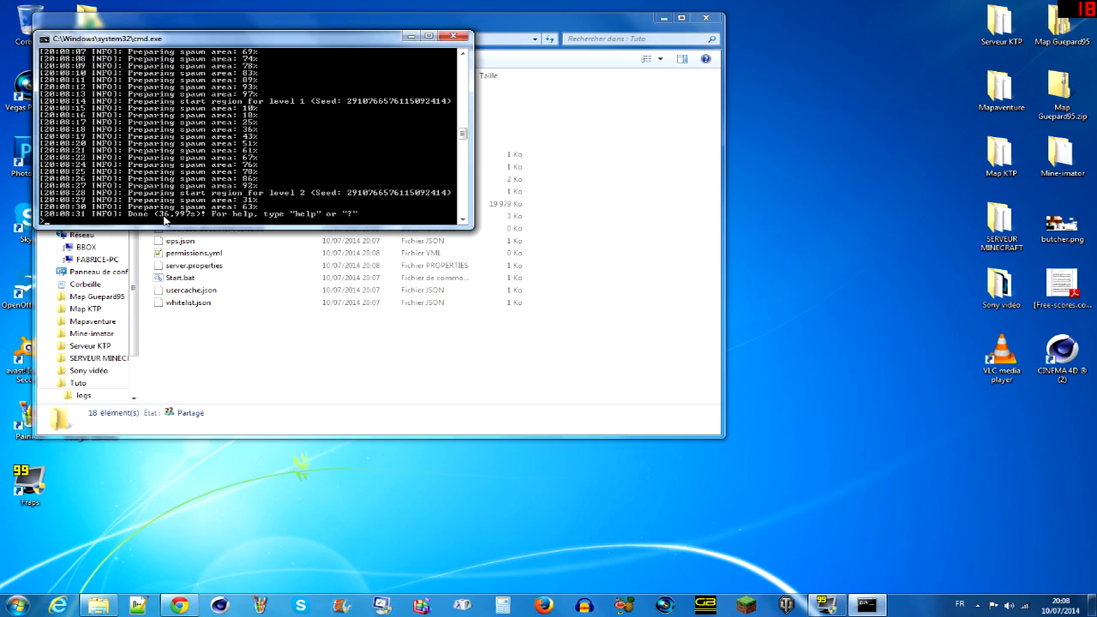
- Review the generated server files in the Tuto folder and look inside the logs folder
{"action": "left_click", "coordinate": [190, 393]}
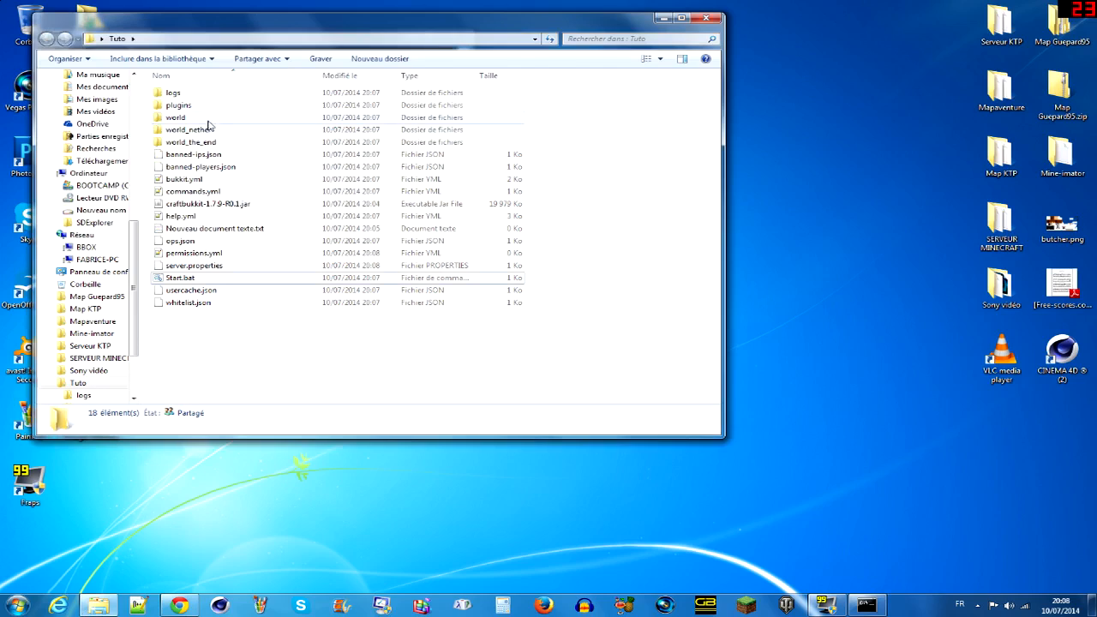
{"action": "left_click_drag", "start_coordinate": [247, 326], "coordinate": [215, 349]}
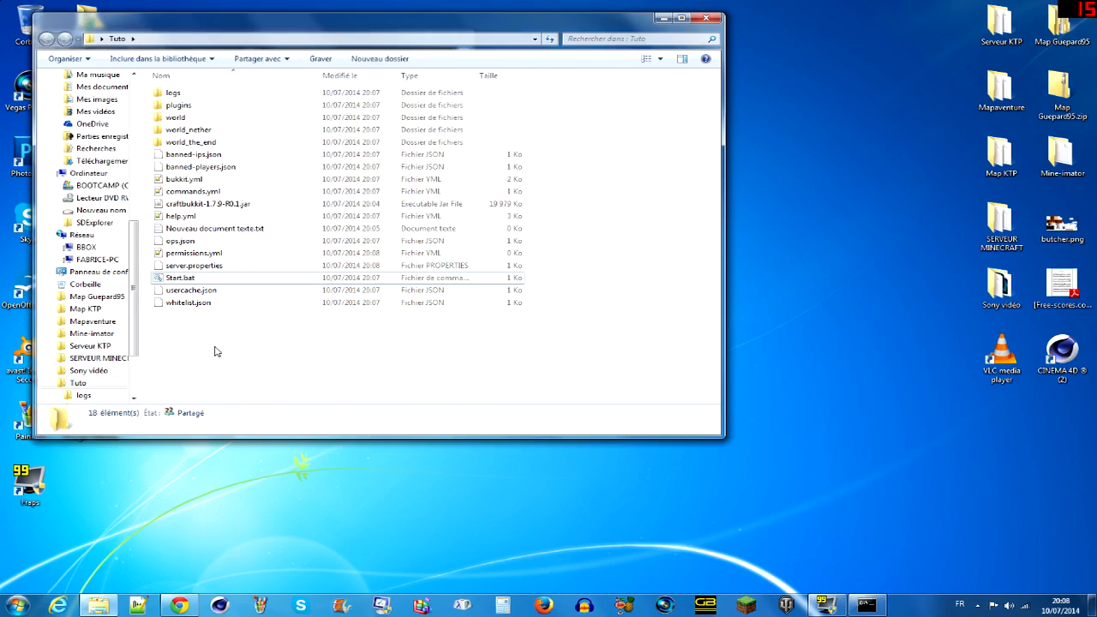
{"action": "double_click", "coordinate": [184, 94]}
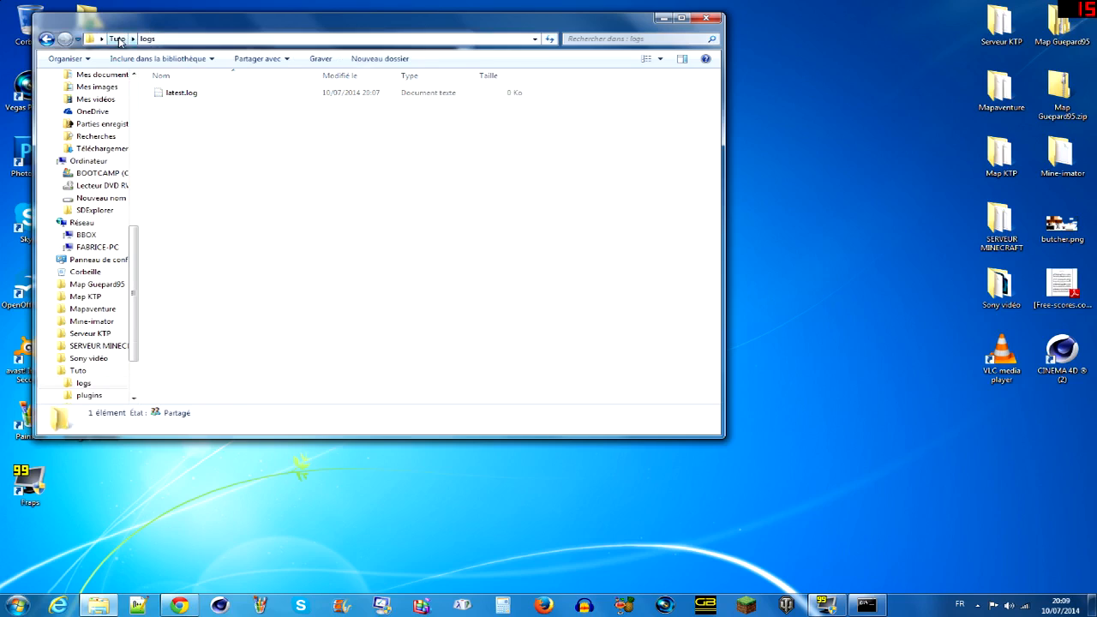
{"action": "left_click", "coordinate": [117, 38]}
{"action": "double_click", "coordinate": [199, 100]}
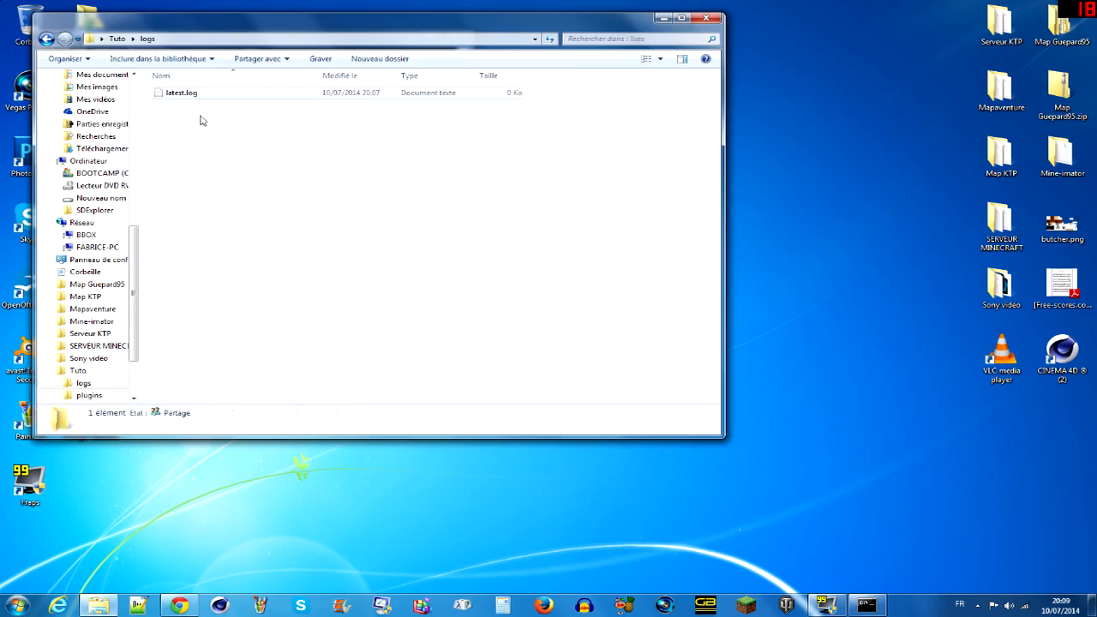
- Leave the logs folder, look inside the plugins folder and return to the Tuto folder
{"action": "left_click_drag", "start_coordinate": [241, 218], "coordinate": [199, 134]}
{"action": "left_click", "coordinate": [118, 39]}
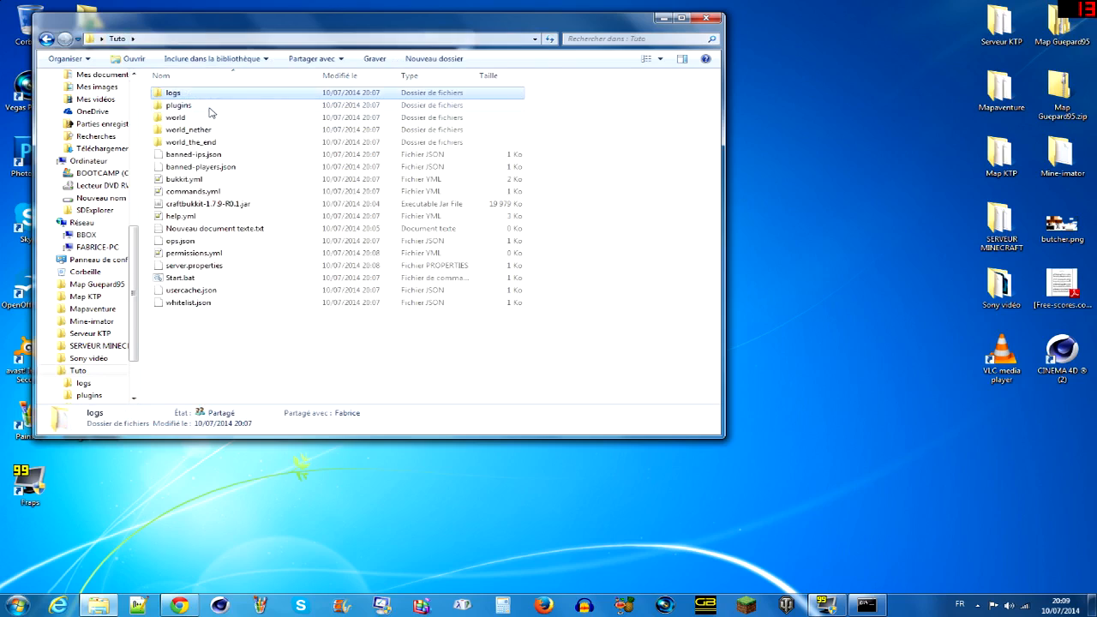
{"action": "double_click", "coordinate": [209, 108]}
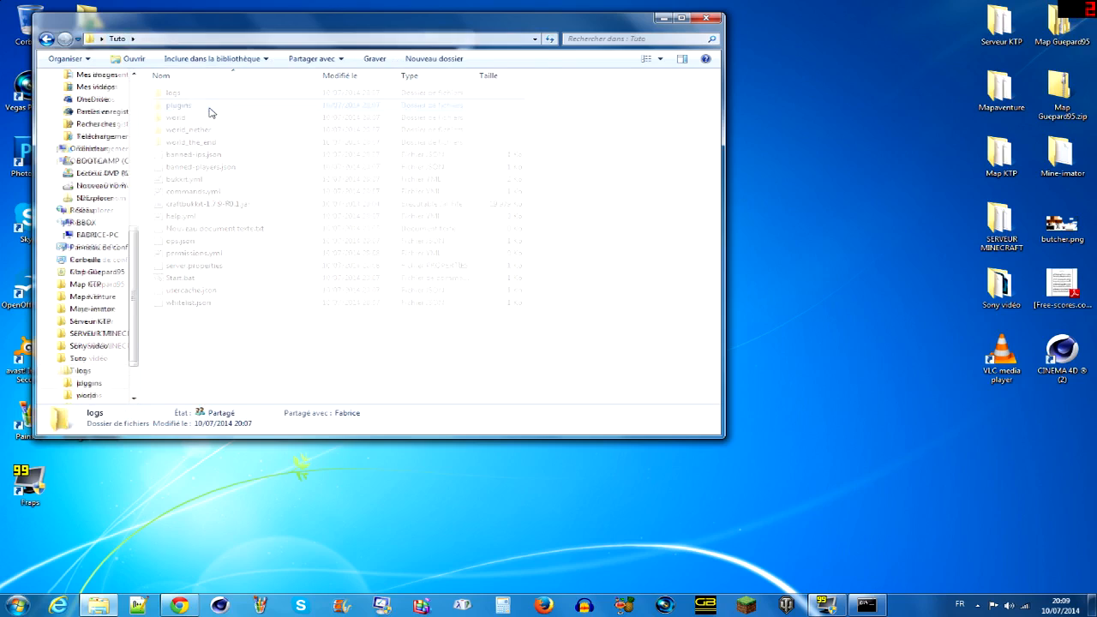
{"action": "left_click_drag", "start_coordinate": [400, 388], "coordinate": [180, 89]}
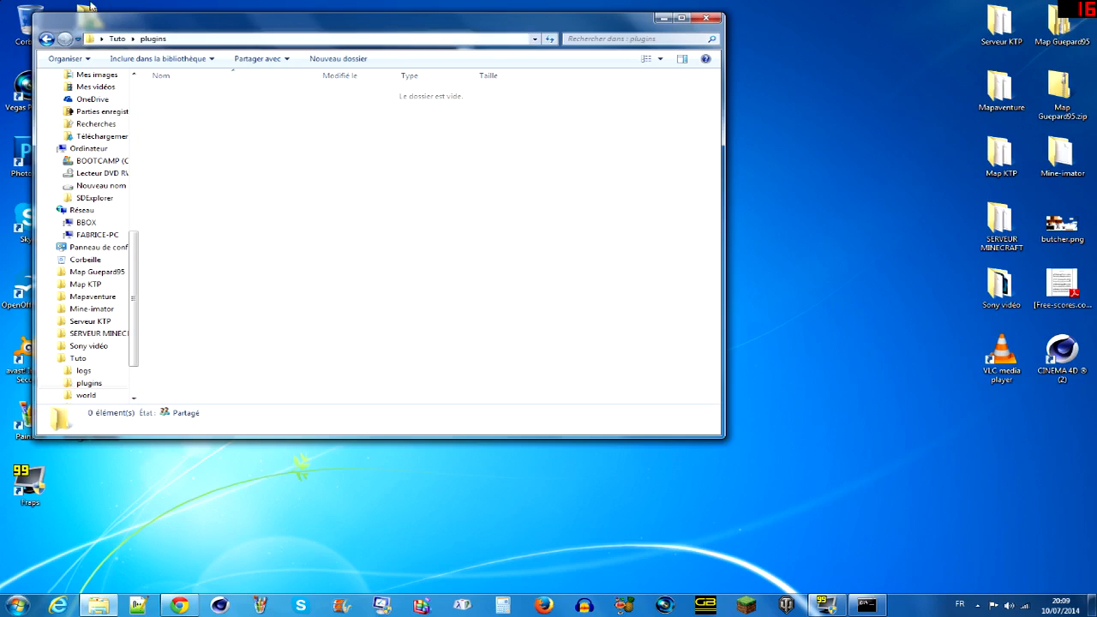
{"action": "left_click", "coordinate": [126, 39]}
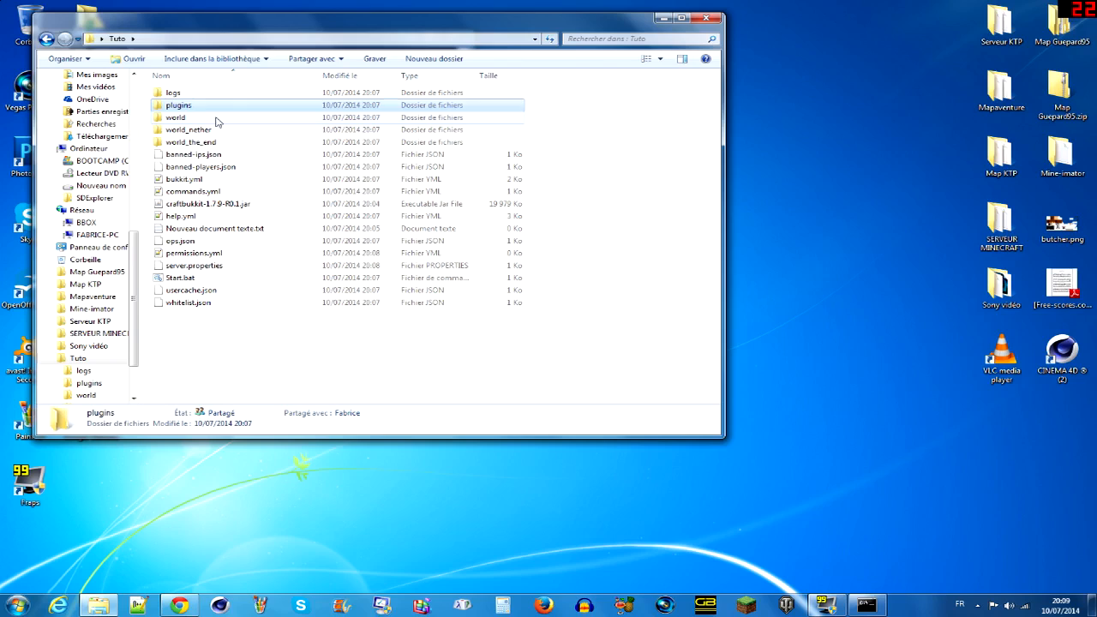
- Examine the contents of the world folder and return to the Tuto folder
{"action": "double_click", "coordinate": [217, 120]}
{"action": "left_click_drag", "start_coordinate": [197, 210], "coordinate": [175, 84]}
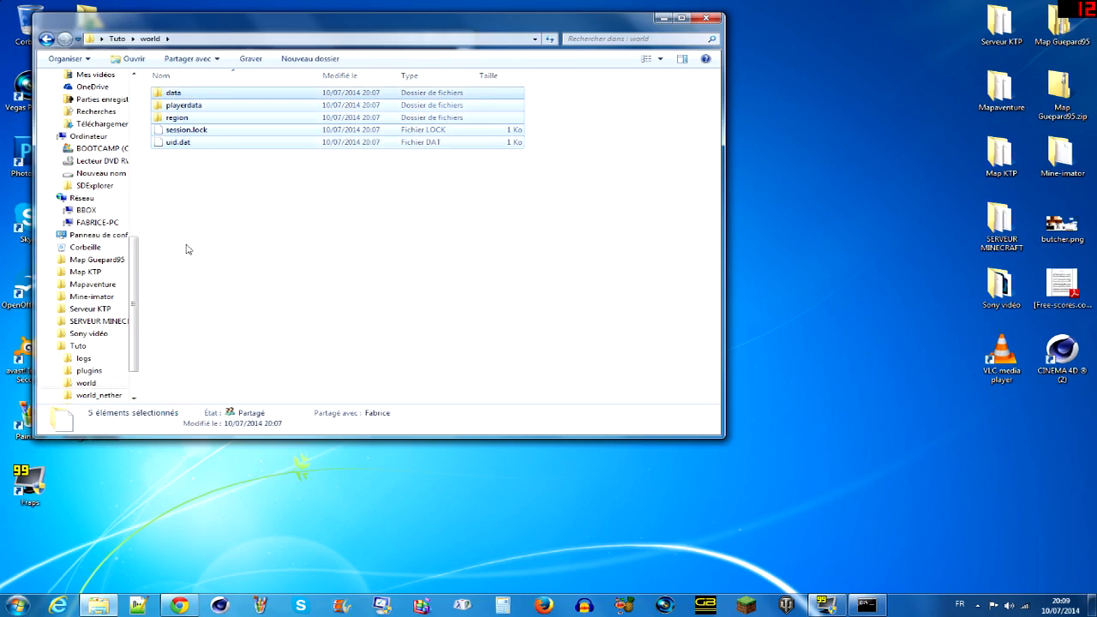
{"action": "left_click", "coordinate": [187, 248]}
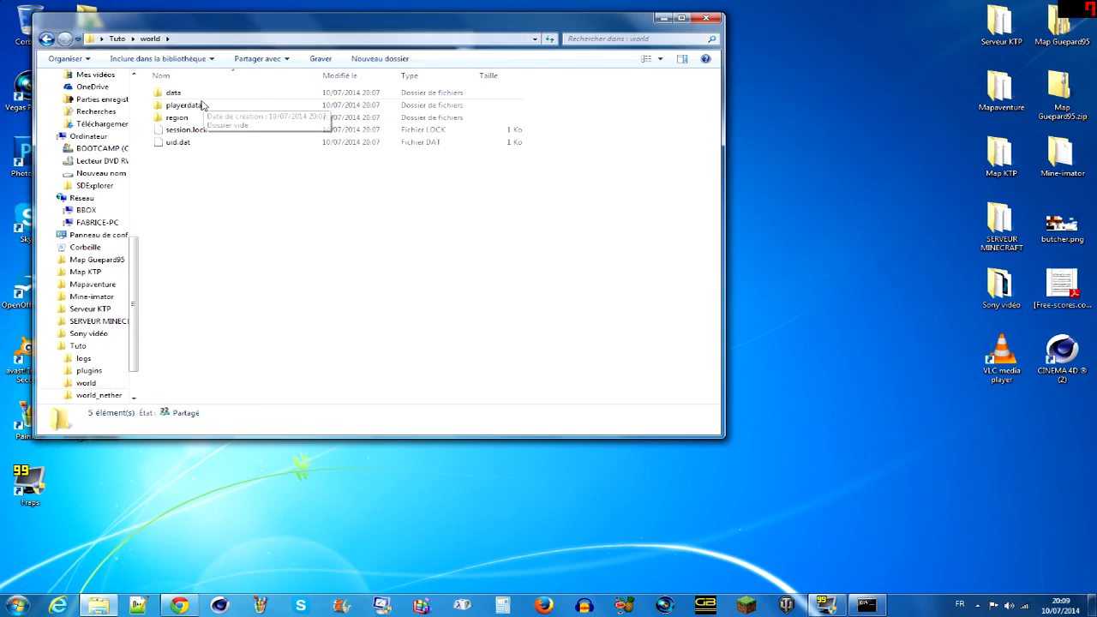
{"action": "left_click_drag", "start_coordinate": [284, 203], "coordinate": [198, 77]}
{"action": "left_click", "coordinate": [212, 220]}
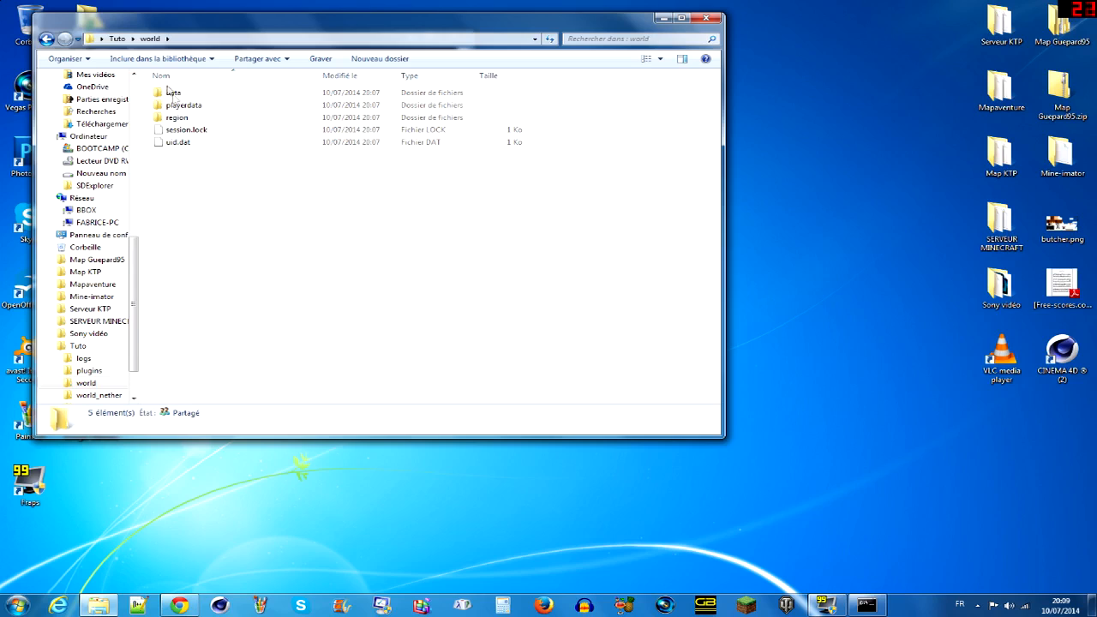
{"action": "key", "text": "BackSpace"}
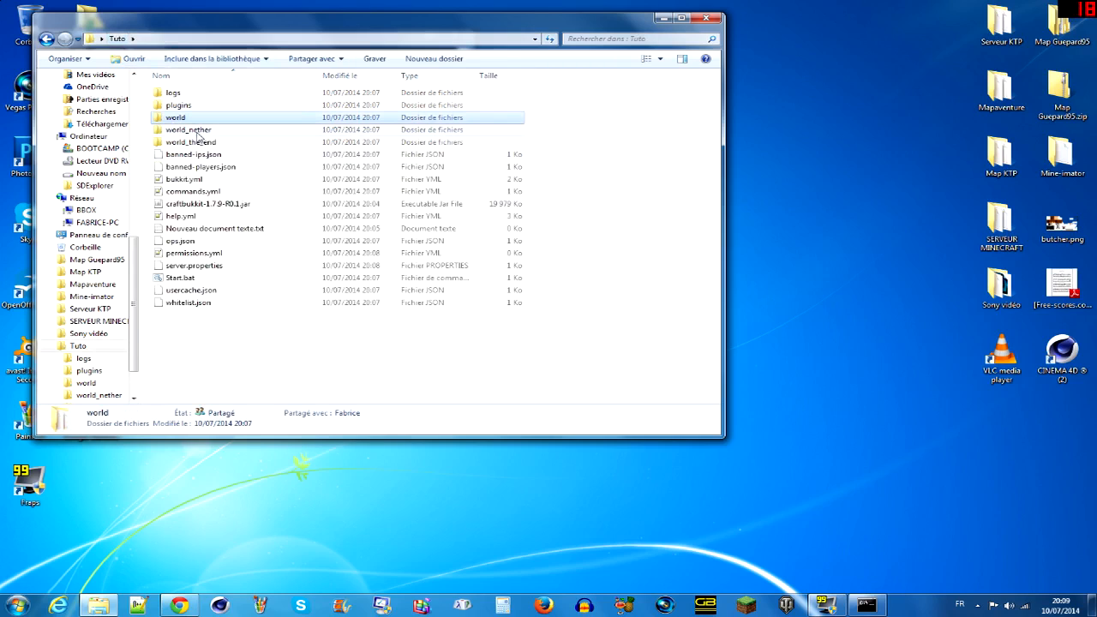
- Look inside the world_nether folder, return to the Tuto folder and select the world_the_end folder
{"action": "double_click", "coordinate": [188, 130]}
{"action": "left_click_drag", "start_coordinate": [278, 305], "coordinate": [147, 86]}
{"action": "left_click", "coordinate": [101, 38]}
{"action": "left_click", "coordinate": [117, 39]}
{"action": "left_click", "coordinate": [116, 39]}
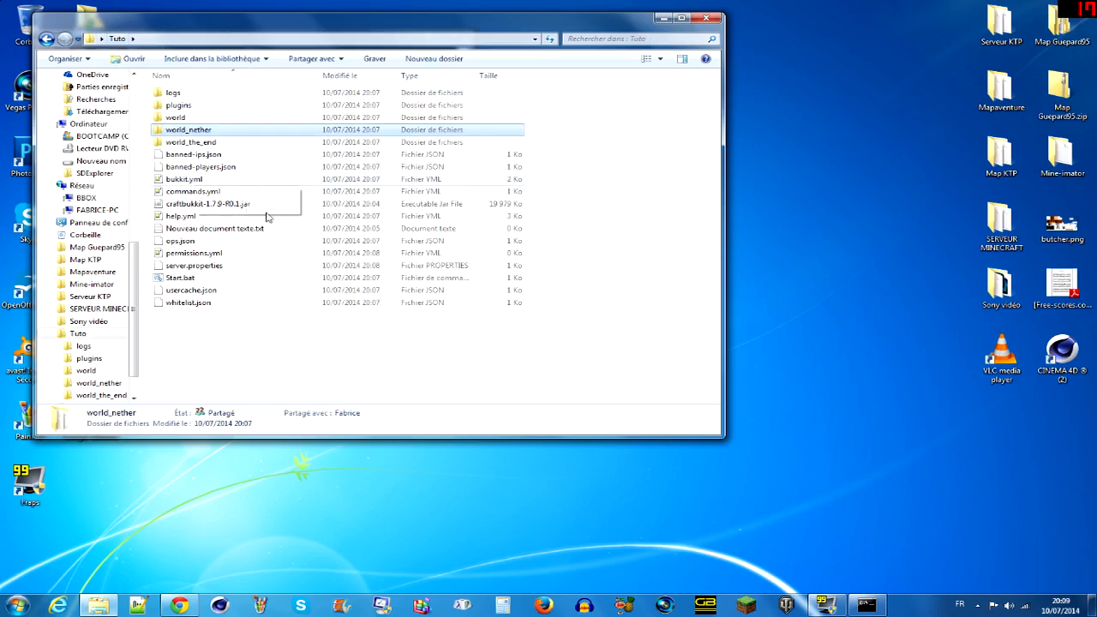
{"action": "left_click", "coordinate": [218, 144]}
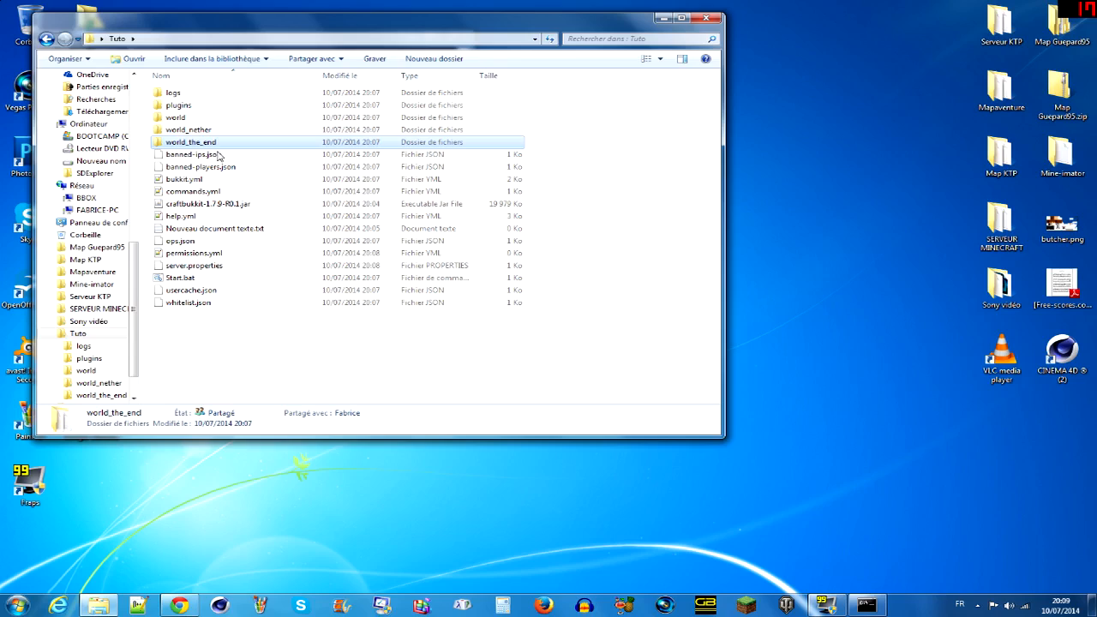
- Point out the banned-ips.json and banned-players.json files in the Tuto folder
{"action": "left_click", "coordinate": [228, 158]}
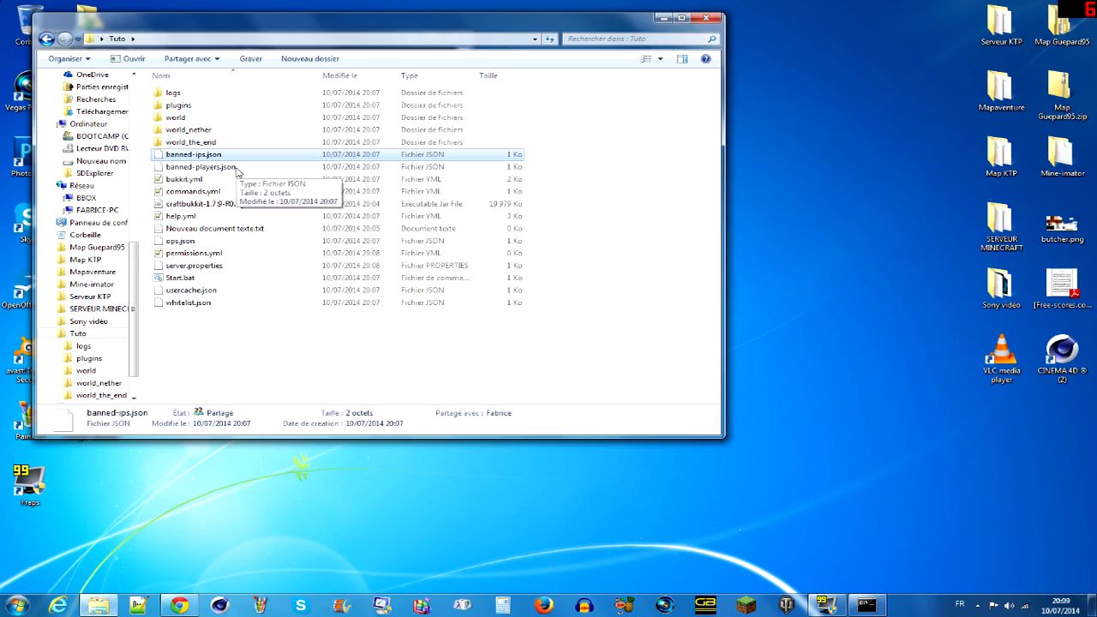
{"action": "left_click", "coordinate": [237, 168]}
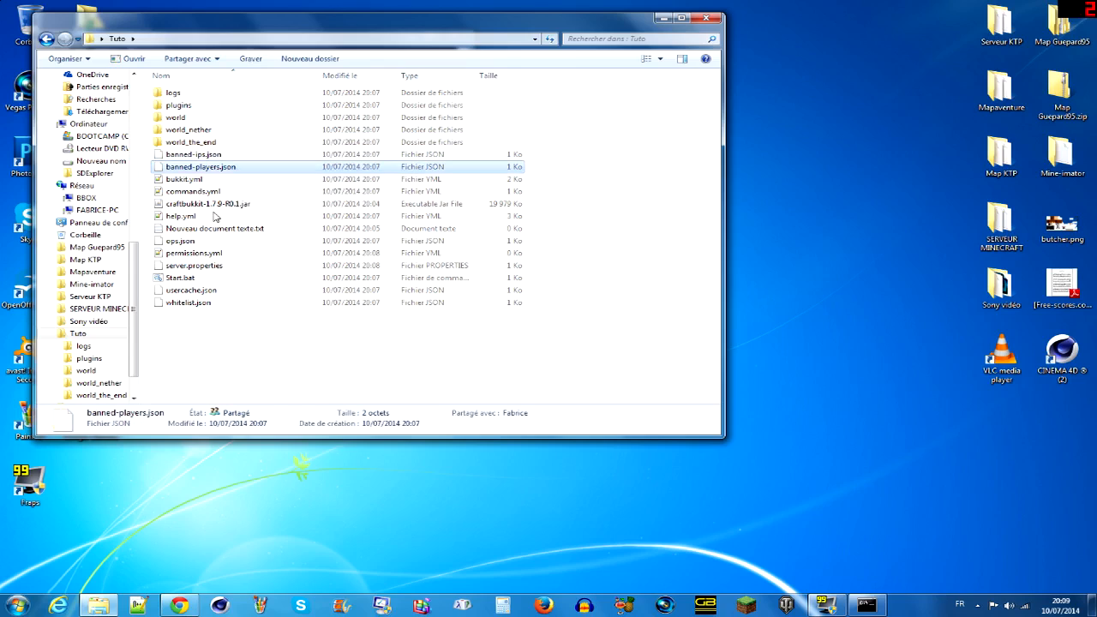
{"action": "left_click", "coordinate": [191, 157]}
{"action": "left_click", "coordinate": [223, 165]}
{"action": "left_click", "coordinate": [223, 158]}
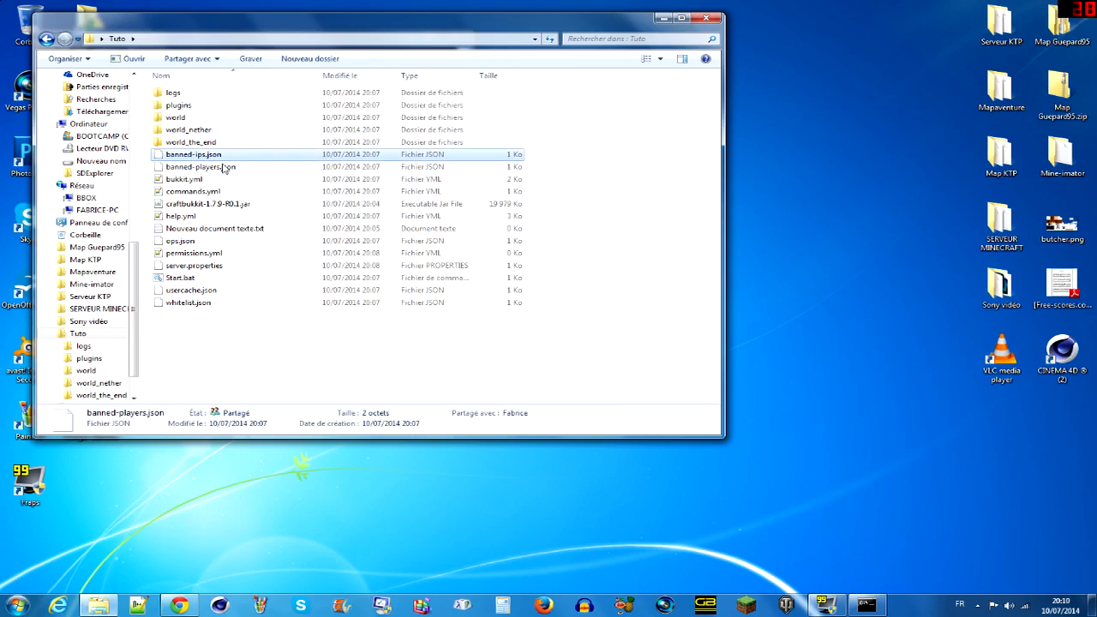
{"action": "left_click", "coordinate": [223, 164]}
{"action": "left_click", "coordinate": [243, 158]}
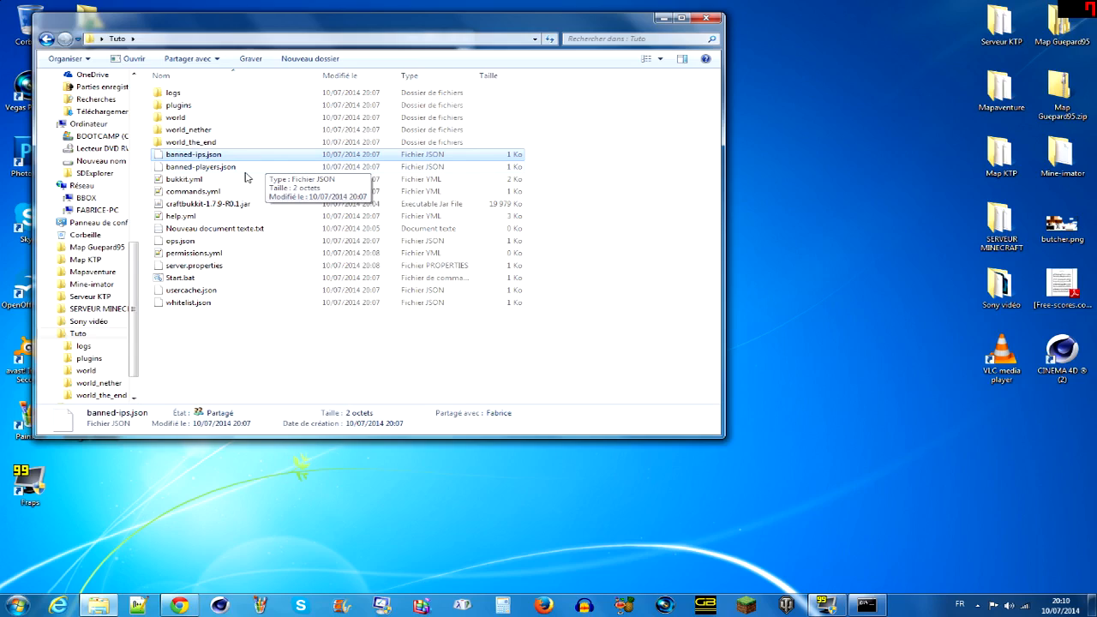
- Open bukkit.yml in Notepad++ in a maximized window and examine its settings section
{"action": "left_click", "coordinate": [221, 180]}
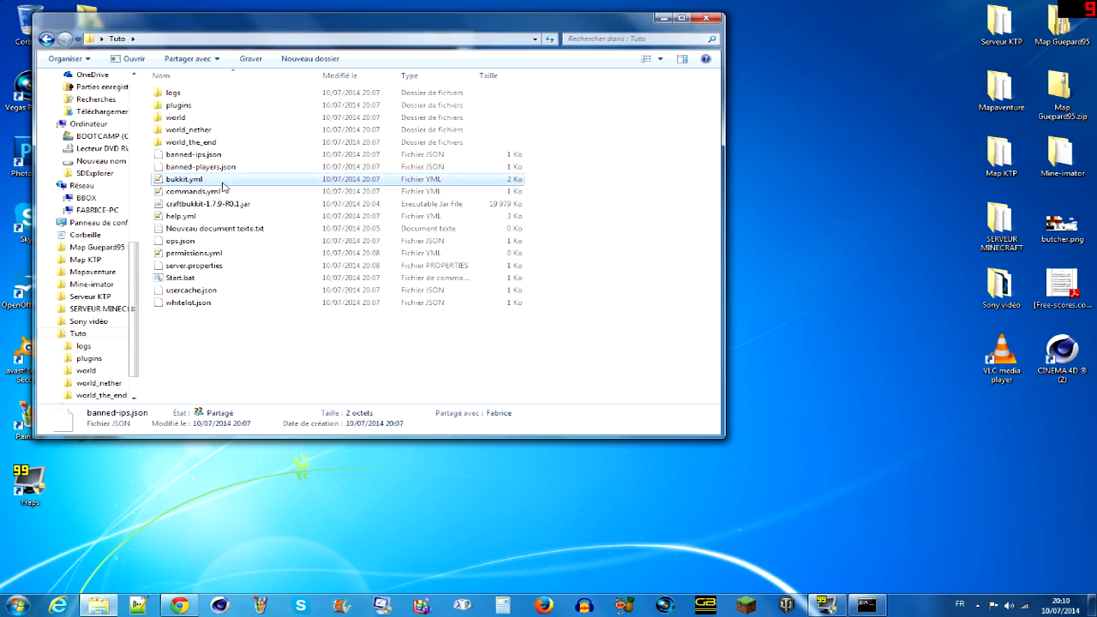
{"action": "right_click", "coordinate": [223, 185]}
{"action": "left_click", "coordinate": [267, 204]}
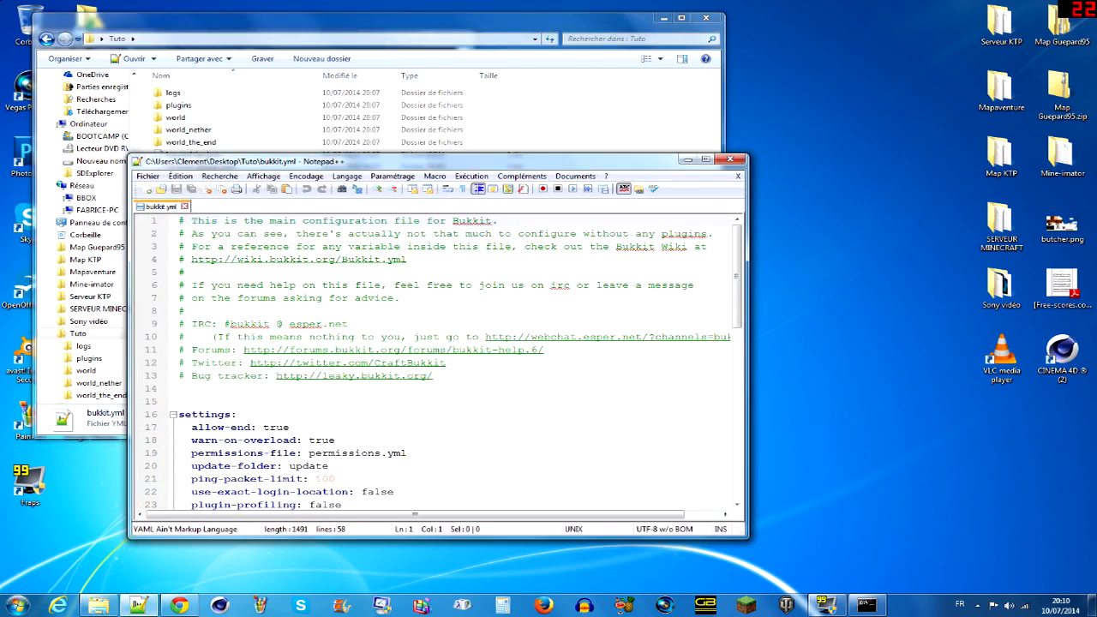
{"action": "left_click", "coordinate": [704, 160]}
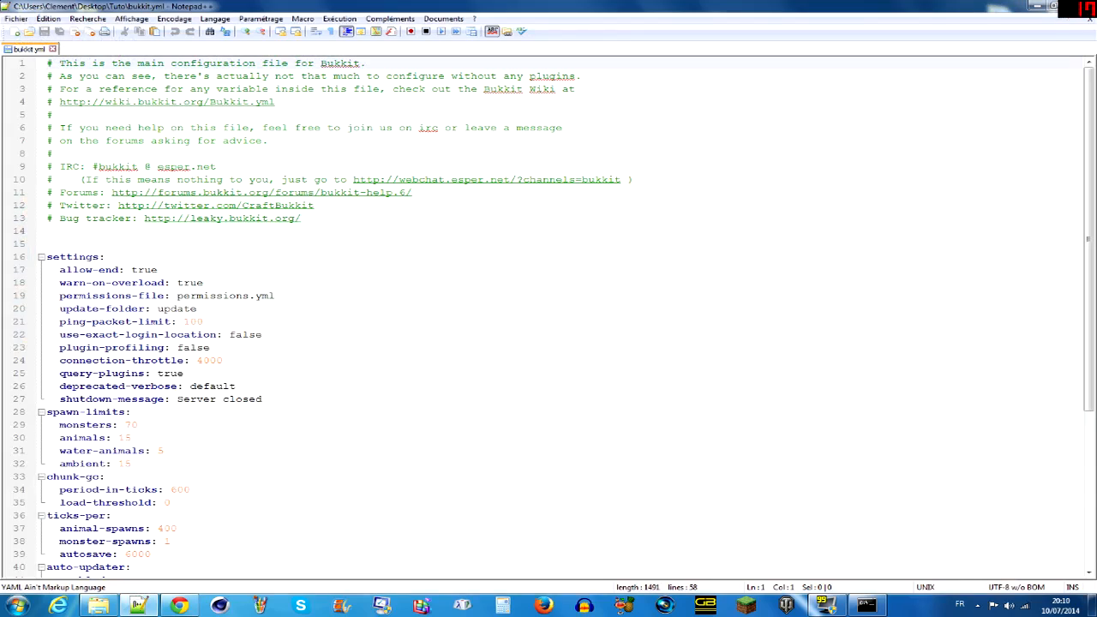
{"action": "scroll", "coordinate": [548, 314], "scroll_direction": "down", "scroll_amount": 1}
{"action": "scroll", "coordinate": [555, 314], "scroll_direction": "down", "scroll_amount": 2}
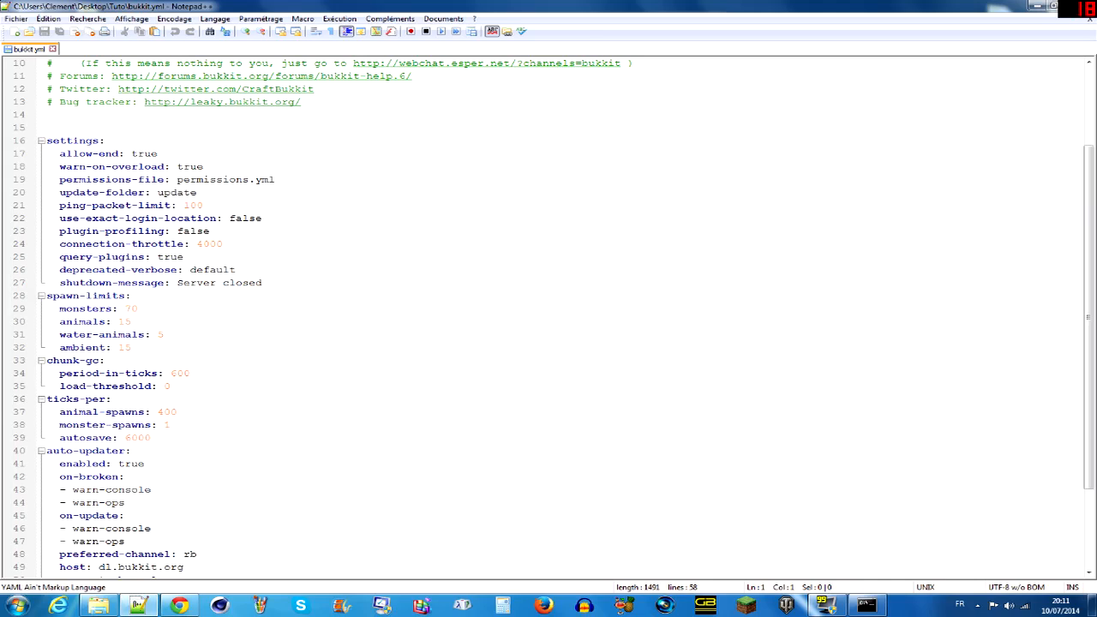
- Examine the spawn-limits values for monsters, animals, water-animals and ambient, and the ticks-per spawn and autosave values
{"action": "left_click_drag", "start_coordinate": [46, 295], "coordinate": [131, 295]}
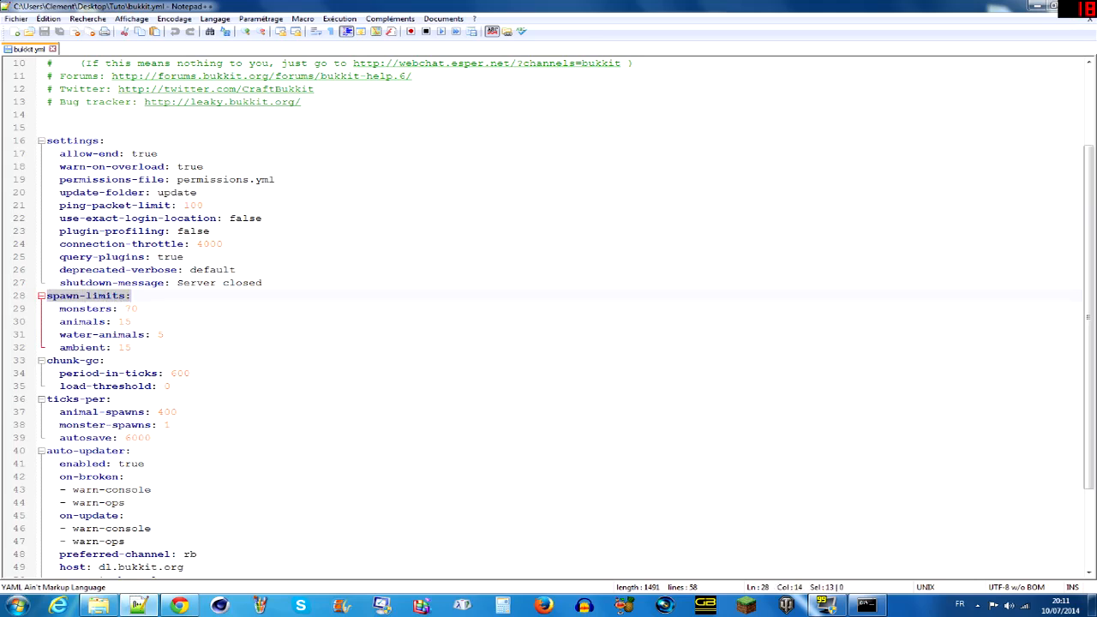
{"action": "left_click", "coordinate": [139, 309]}
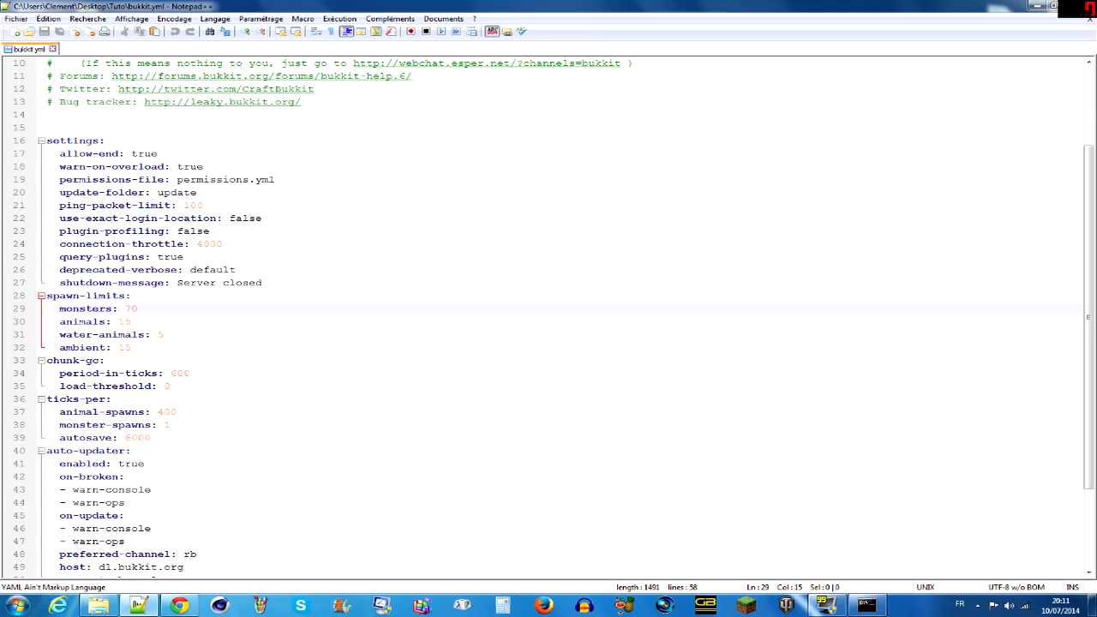
{"action": "left_click_drag", "start_coordinate": [138, 309], "coordinate": [124, 309]}
{"action": "left_click", "coordinate": [130, 322]}
{"action": "left_click", "coordinate": [137, 308]}
{"action": "left_click", "coordinate": [131, 321]}
{"action": "left_click", "coordinate": [164, 334]}
{"action": "left_click", "coordinate": [131, 347]}
{"action": "left_click", "coordinate": [177, 413]}
{"action": "left_click", "coordinate": [171, 425]}
{"action": "left_click", "coordinate": [152, 438]}
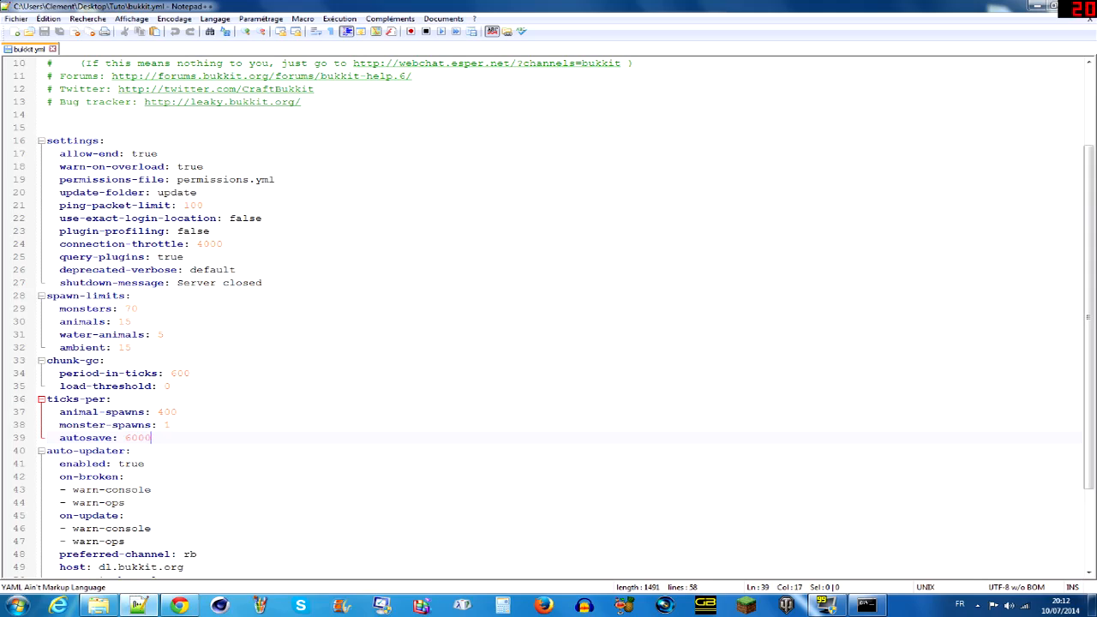
- Examine the shutdown-message setting and the rest of bukkit.yml, and minimize the editor
{"action": "left_click_drag", "start_coordinate": [65, 282], "coordinate": [164, 281]}
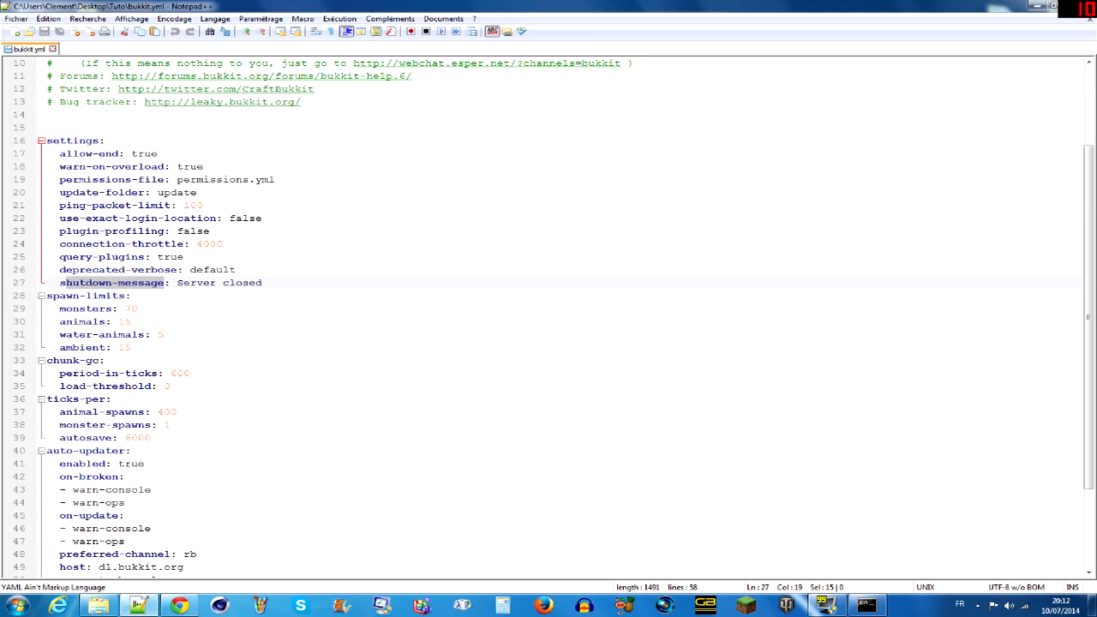
{"action": "left_click_drag", "start_coordinate": [171, 282], "coordinate": [263, 282]}
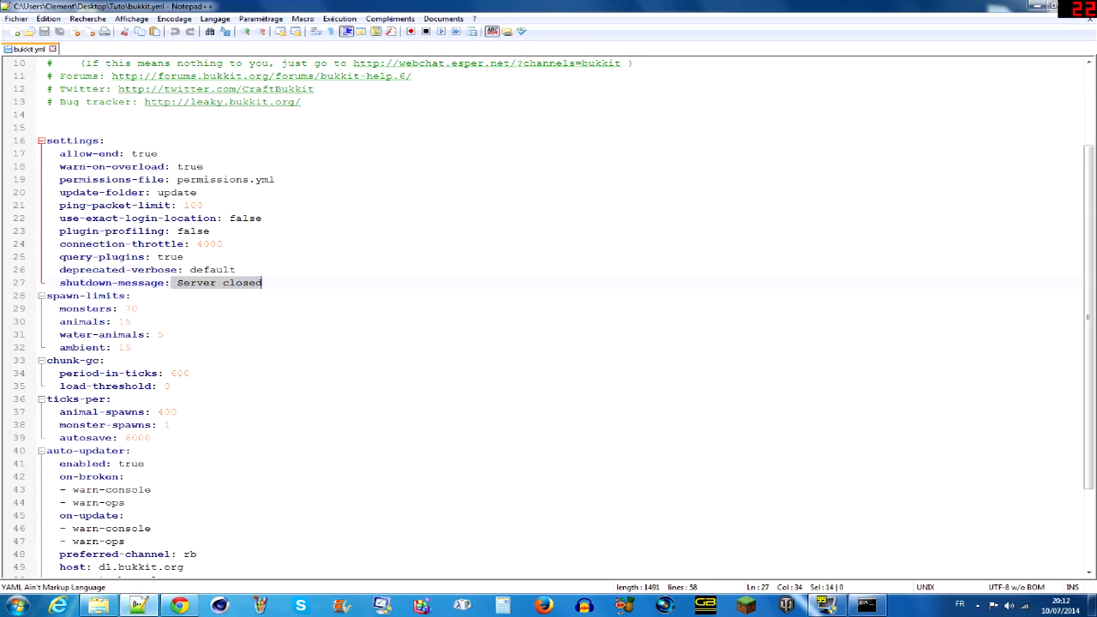
{"action": "left_click", "coordinate": [262, 282]}
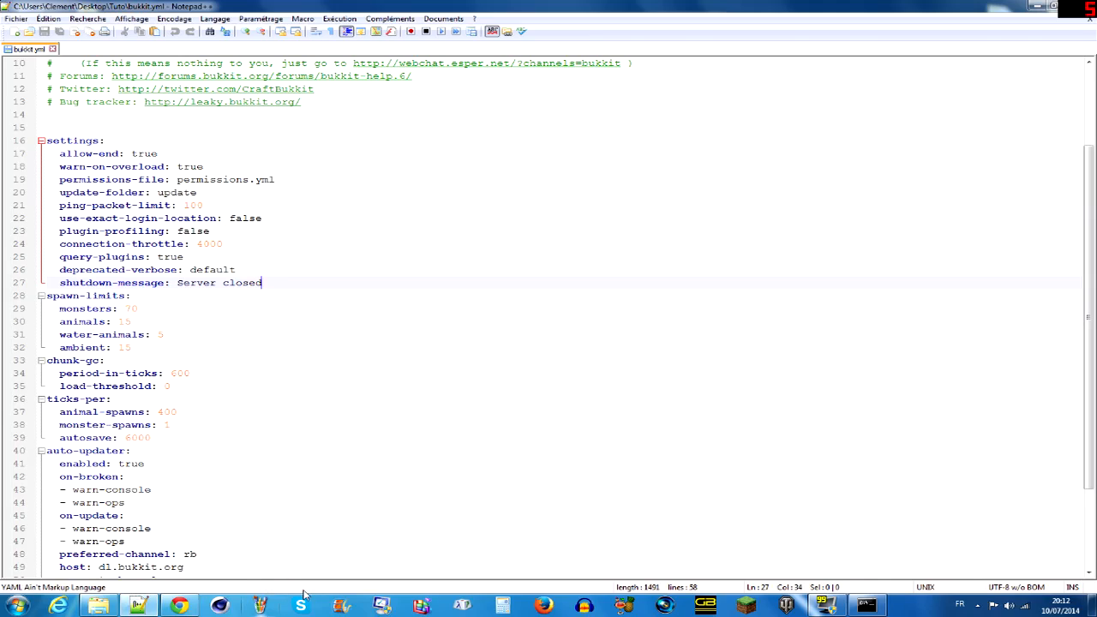
{"action": "scroll", "coordinate": [548, 317], "scroll_direction": "down", "scroll_amount": 3}
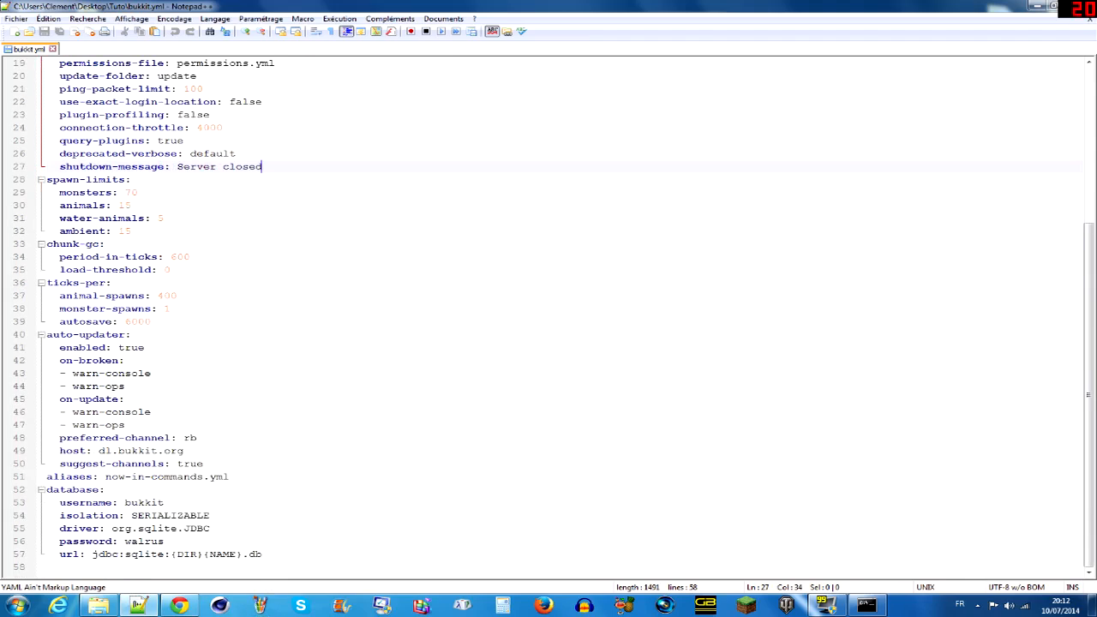
{"action": "left_click", "coordinate": [1036, 6]}
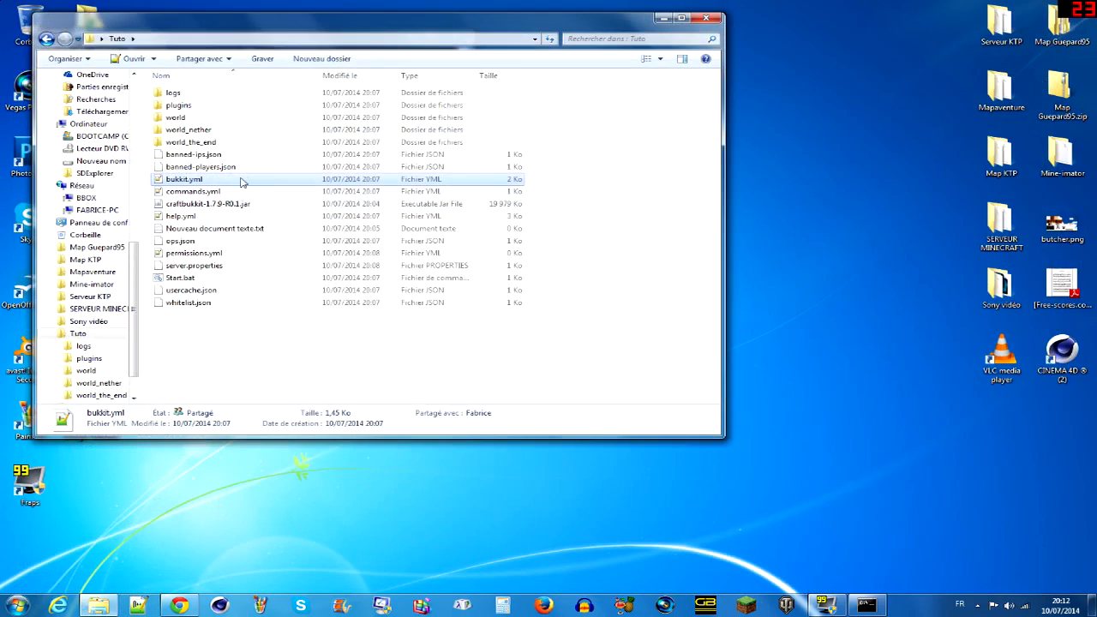
- Select commands.yml in the Tuto folder, open help.yml and examine its ban commands and plugin help topics
{"action": "left_click", "coordinate": [217, 193]}
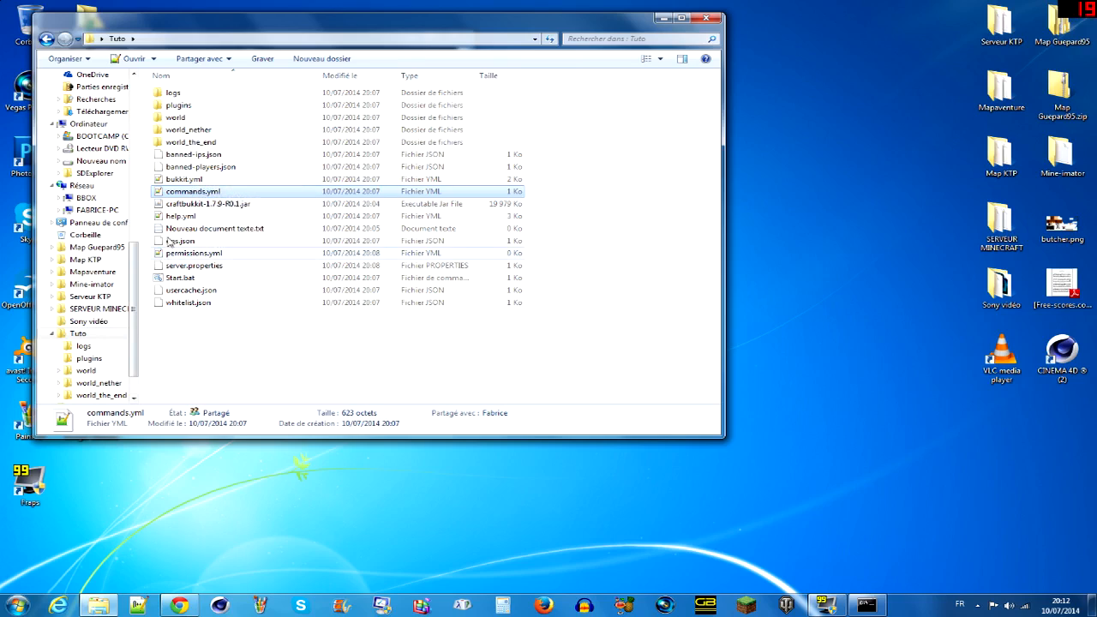
{"action": "right_click", "coordinate": [164, 221]}
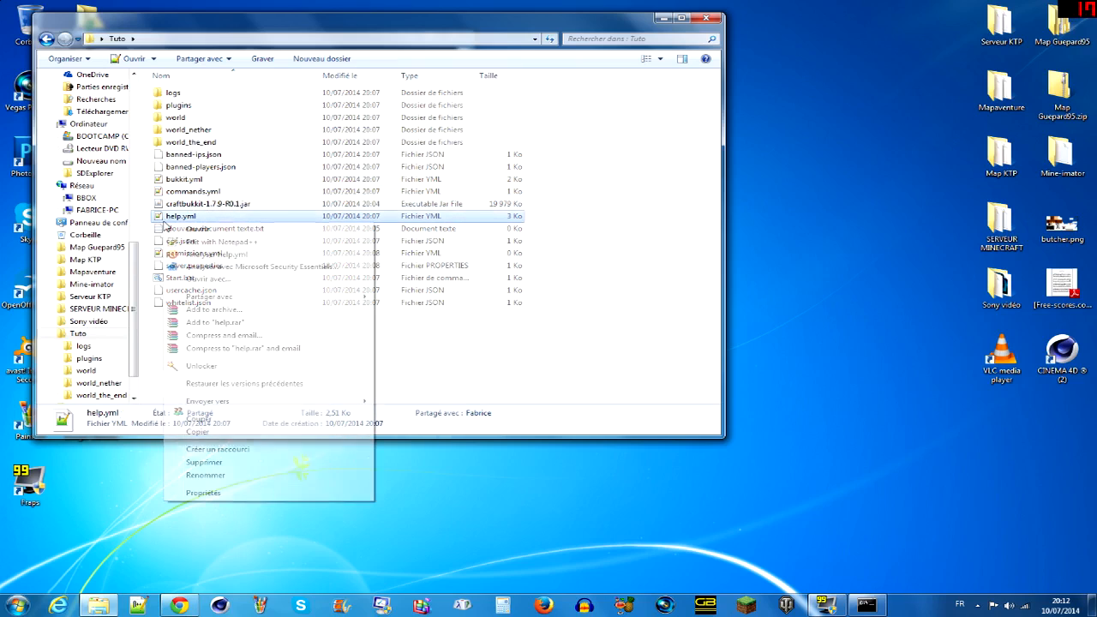
{"action": "left_click", "coordinate": [168, 209]}
{"action": "double_click", "coordinate": [171, 216]}
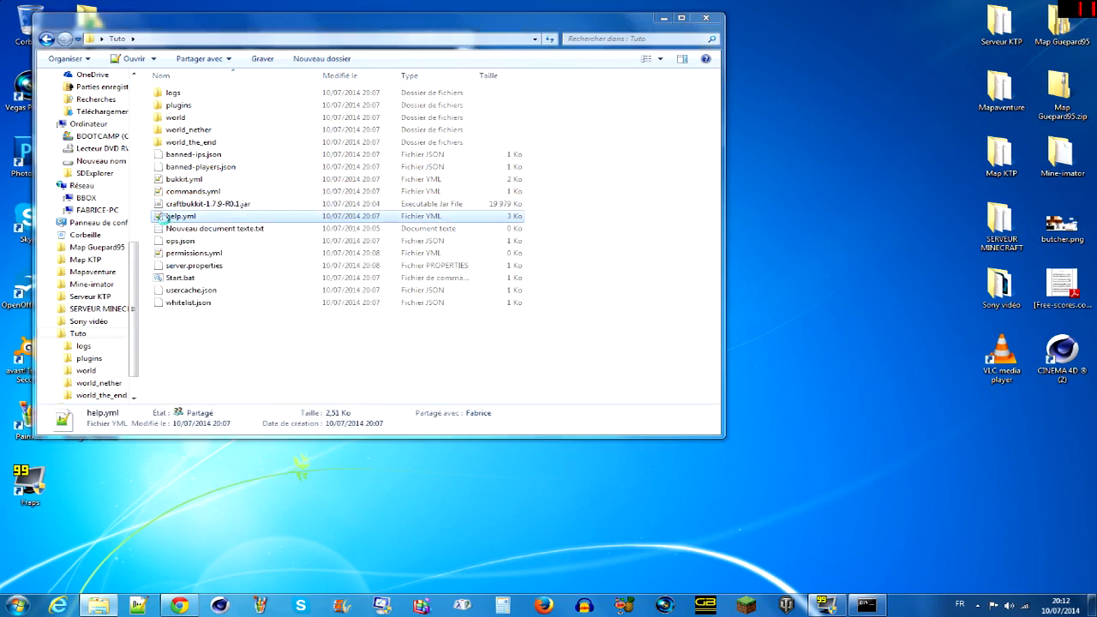
{"action": "scroll", "coordinate": [548, 316], "scroll_direction": "down", "scroll_amount": 5}
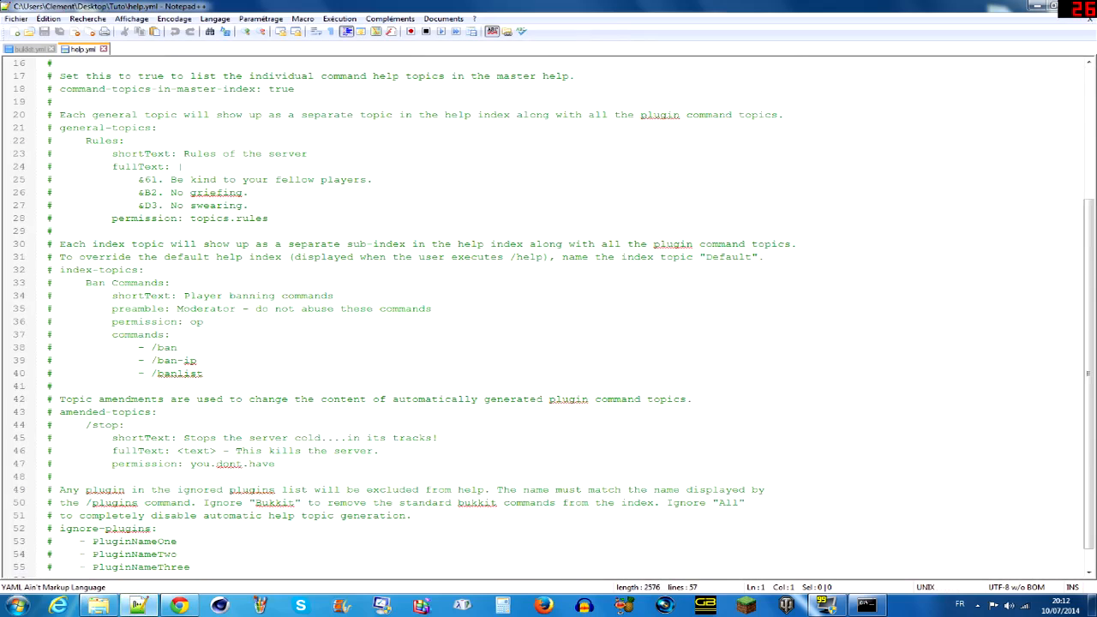
{"action": "left_click", "coordinate": [204, 322]}
{"action": "left_click_drag", "start_coordinate": [204, 321], "coordinate": [203, 374]}
{"action": "left_click", "coordinate": [138, 373]}
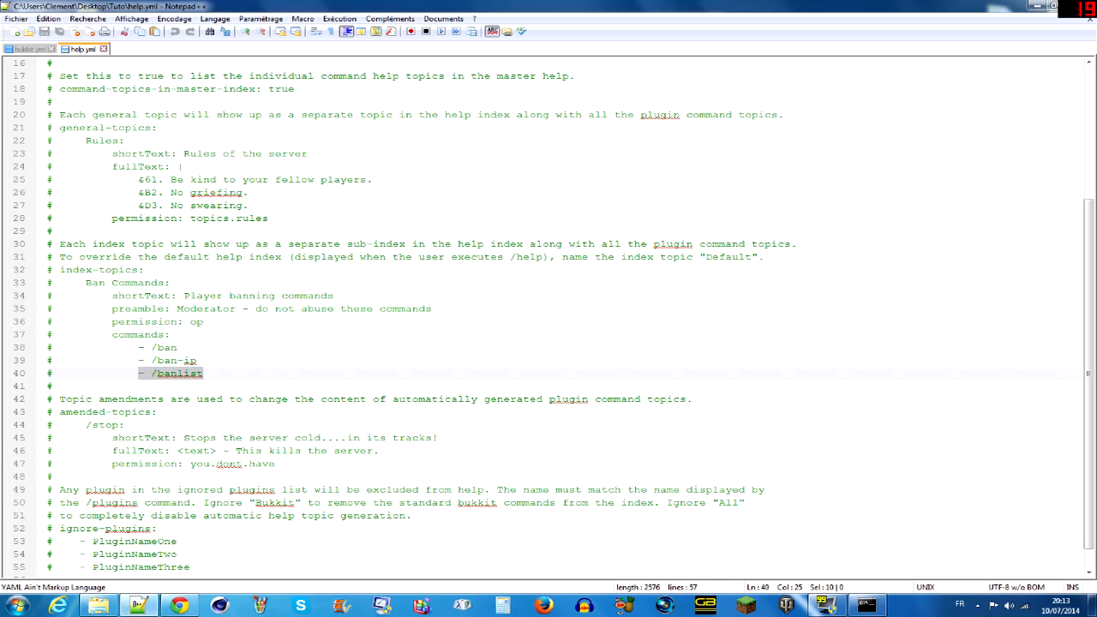
{"action": "right_click", "coordinate": [115, 447]}
{"action": "left_click", "coordinate": [425, 489]}
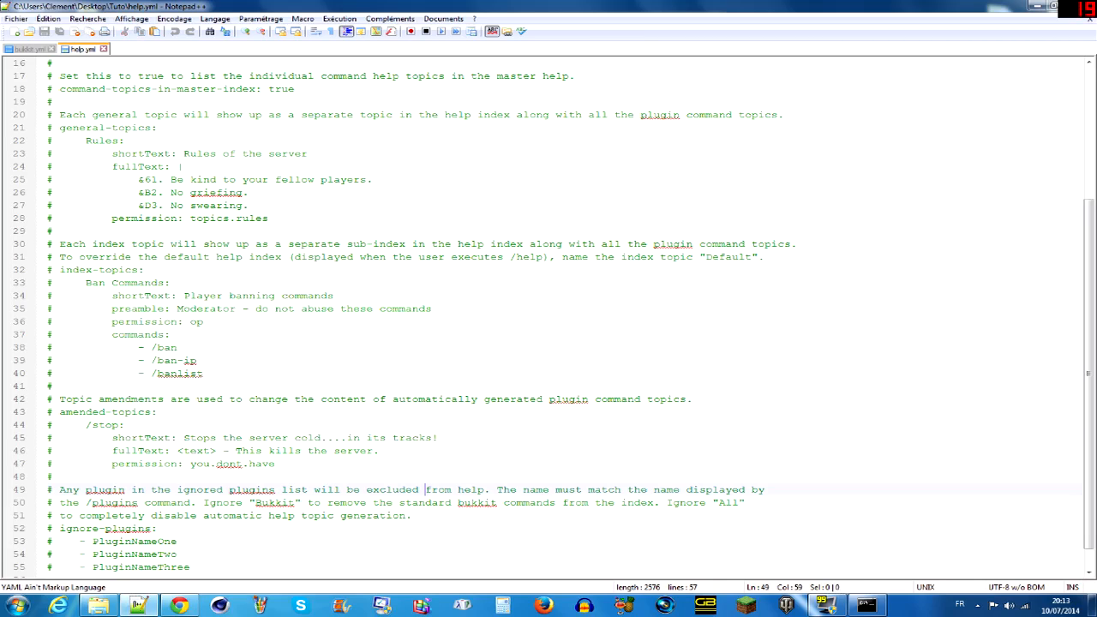
{"action": "scroll", "coordinate": [425, 490], "scroll_direction": "down", "scroll_amount": 1}
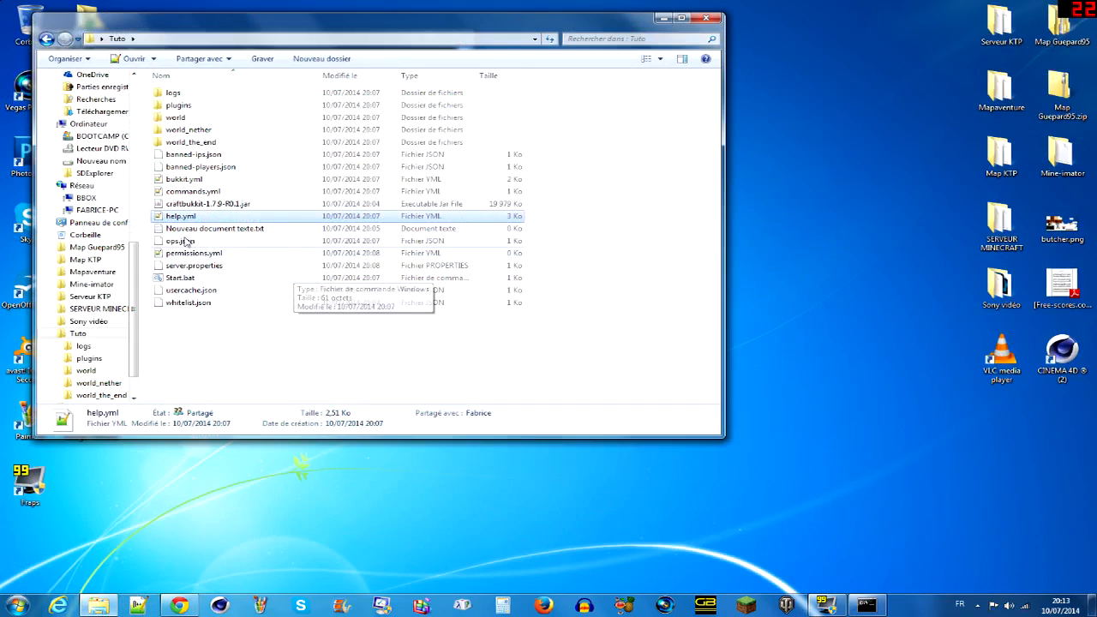
- Open ops.json from the Tuto folder in Notepad++ to inspect its contents
{"action": "left_click", "coordinate": [193, 244]}
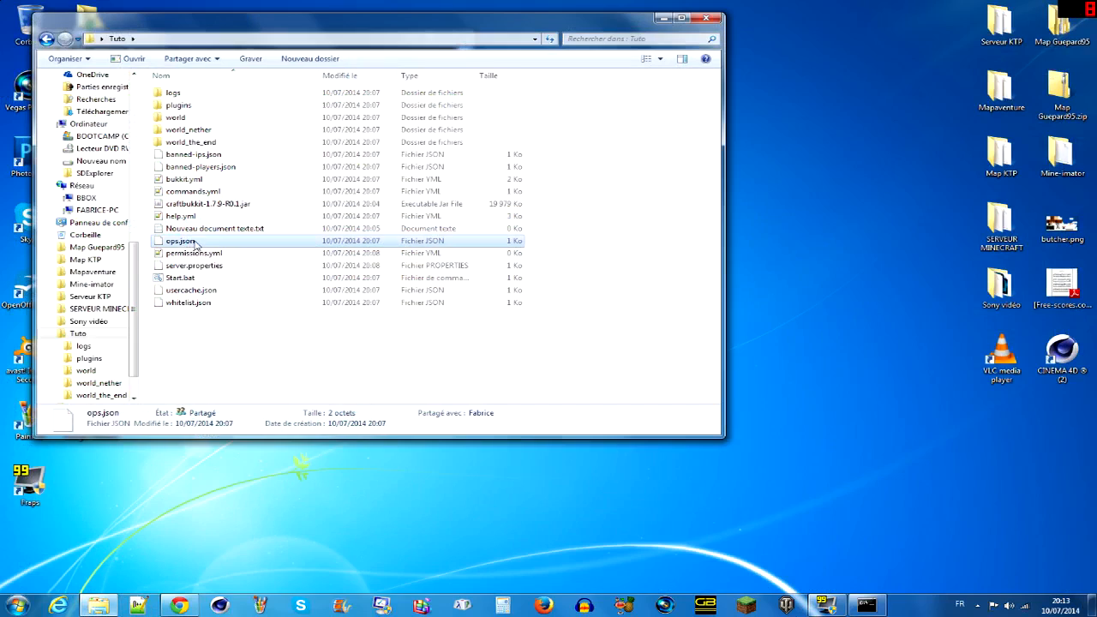
{"action": "right_click", "coordinate": [196, 244]}
{"action": "left_click", "coordinate": [271, 274]}
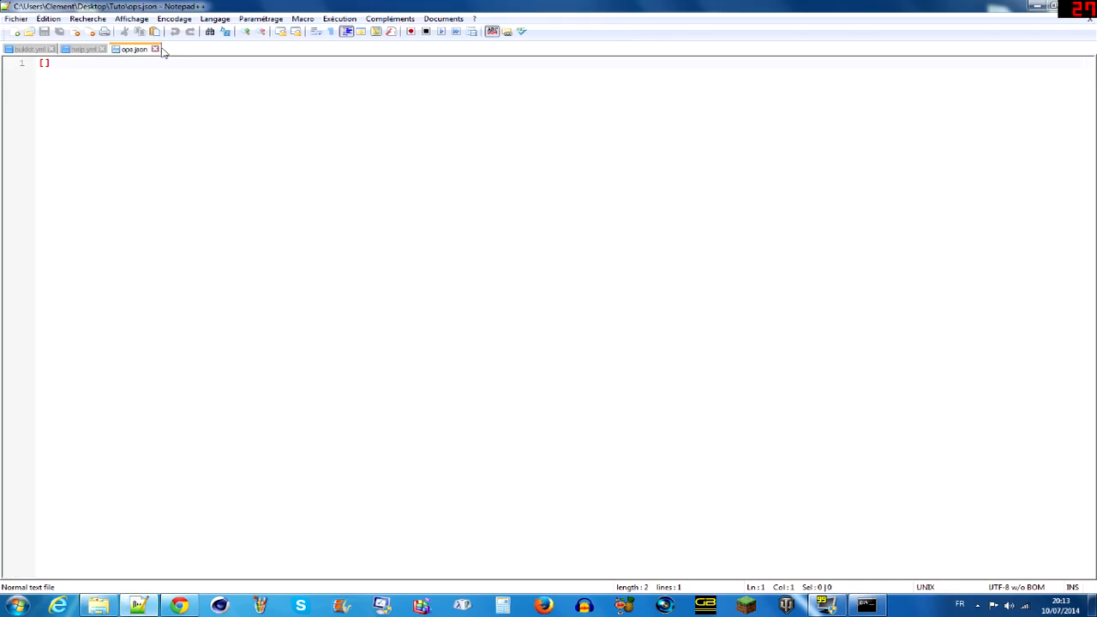
- Close ops.json, help.yml and bukkit.yml, and exit Notepad++
{"action": "left_click", "coordinate": [155, 48]}
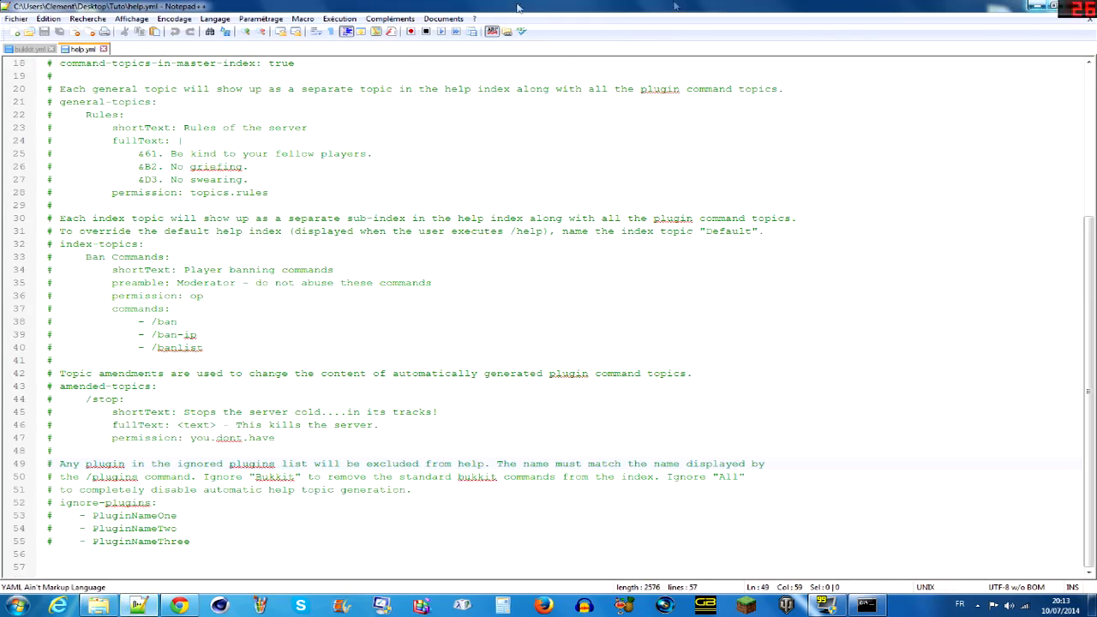
{"action": "right_click", "coordinate": [17, 49]}
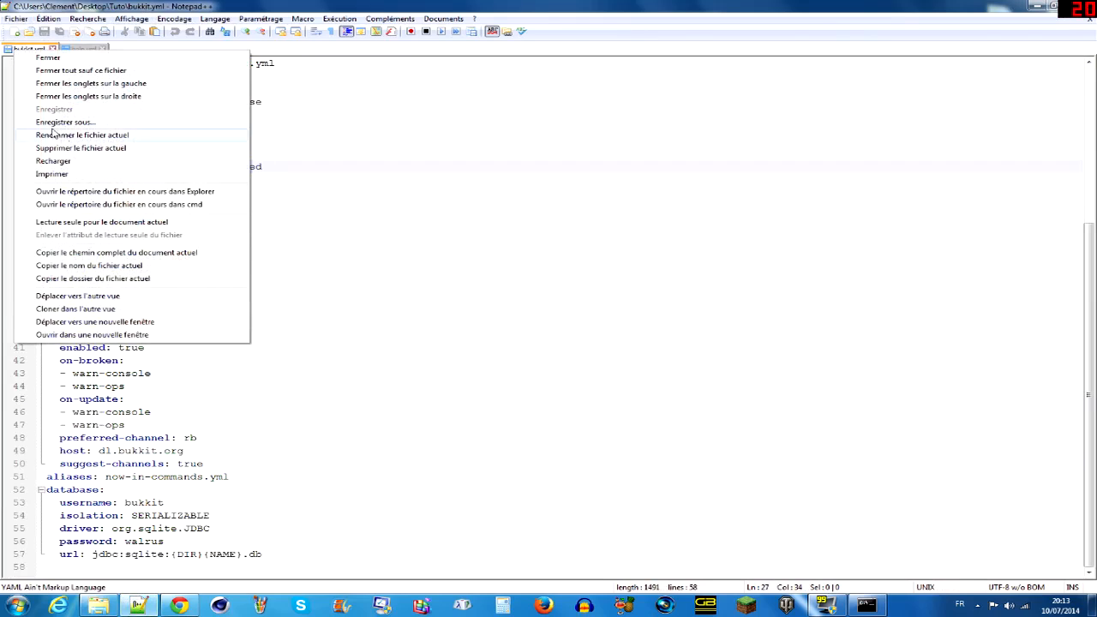
{"action": "left_click", "coordinate": [79, 70]}
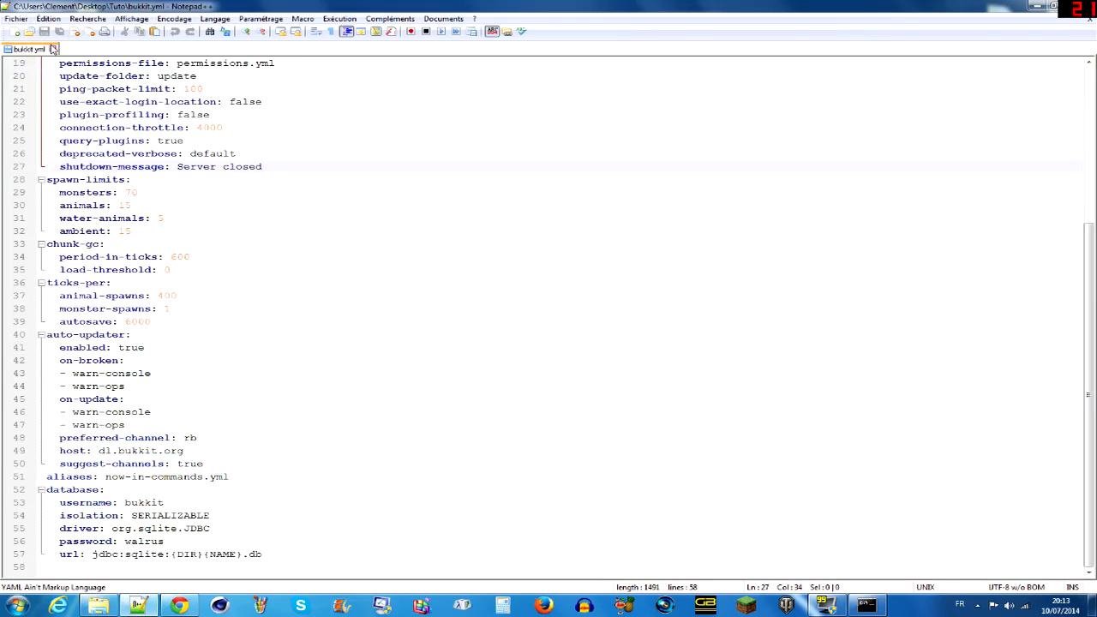
{"action": "left_click", "coordinate": [53, 48]}
{"action": "key", "text": "alt+F4"}
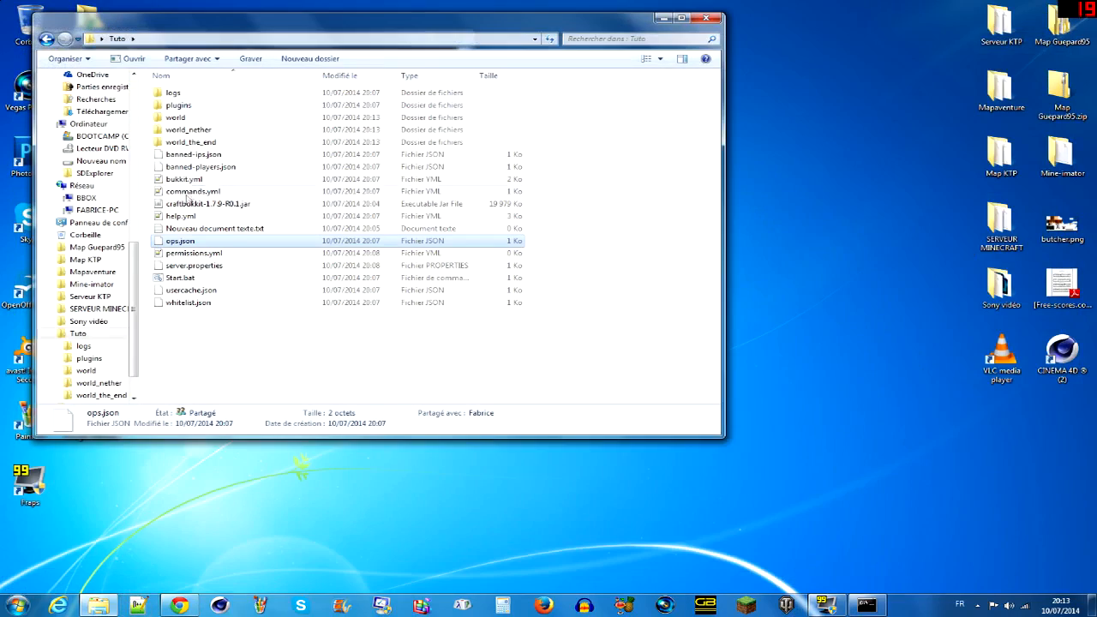
- Point out ops.json and permissions.yml in the Tuto folder, and open server.properties in Notepad++
{"action": "right_click", "coordinate": [215, 242]}
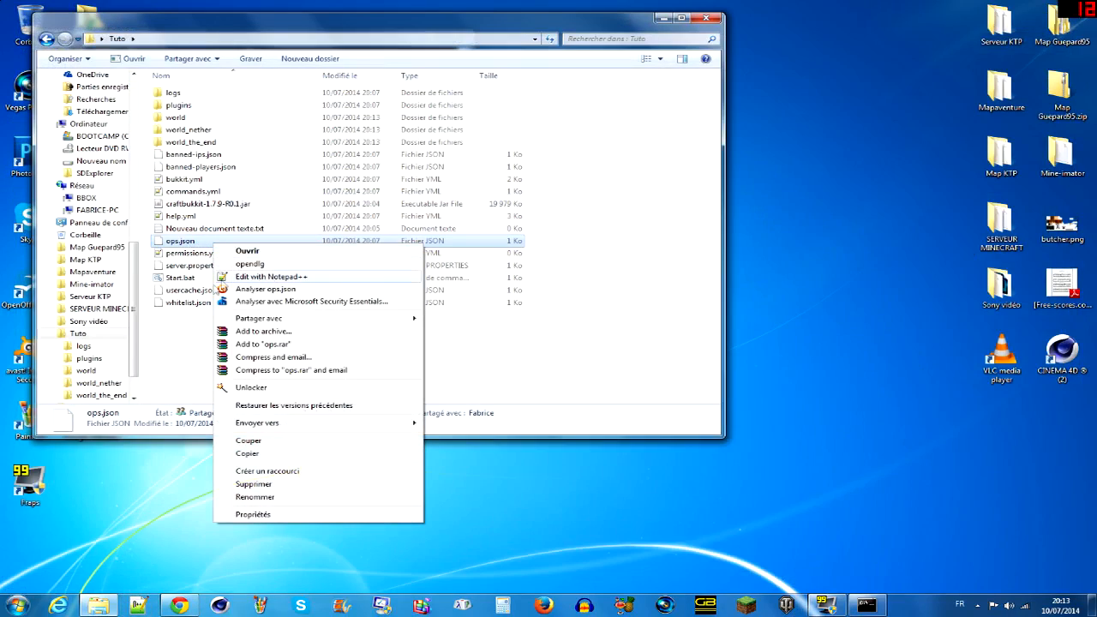
{"action": "left_click", "coordinate": [186, 356]}
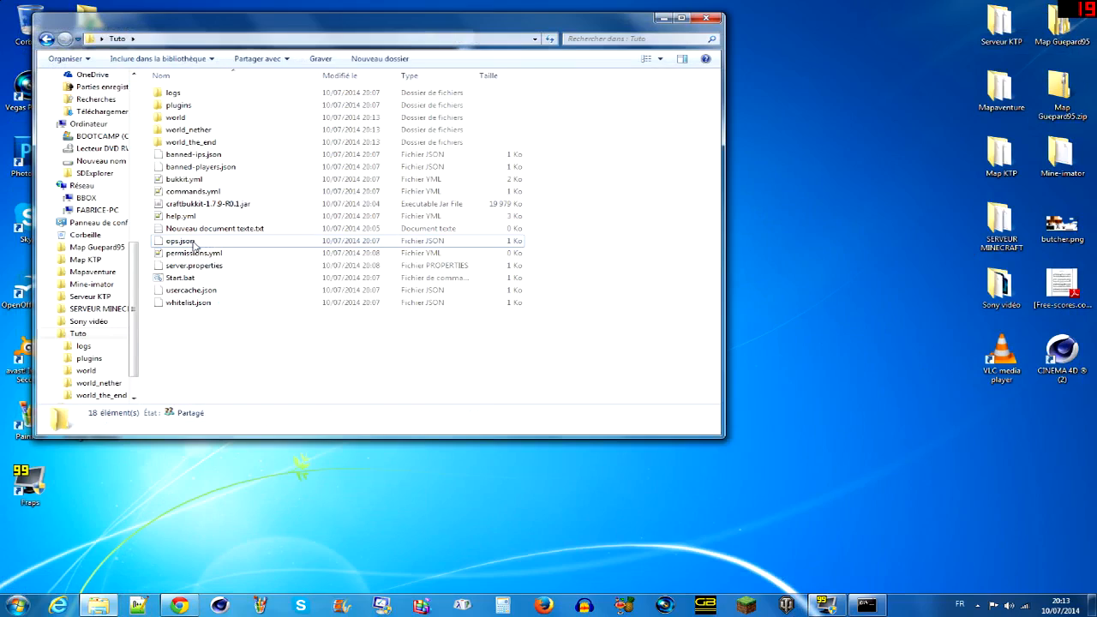
{"action": "left_click", "coordinate": [206, 243]}
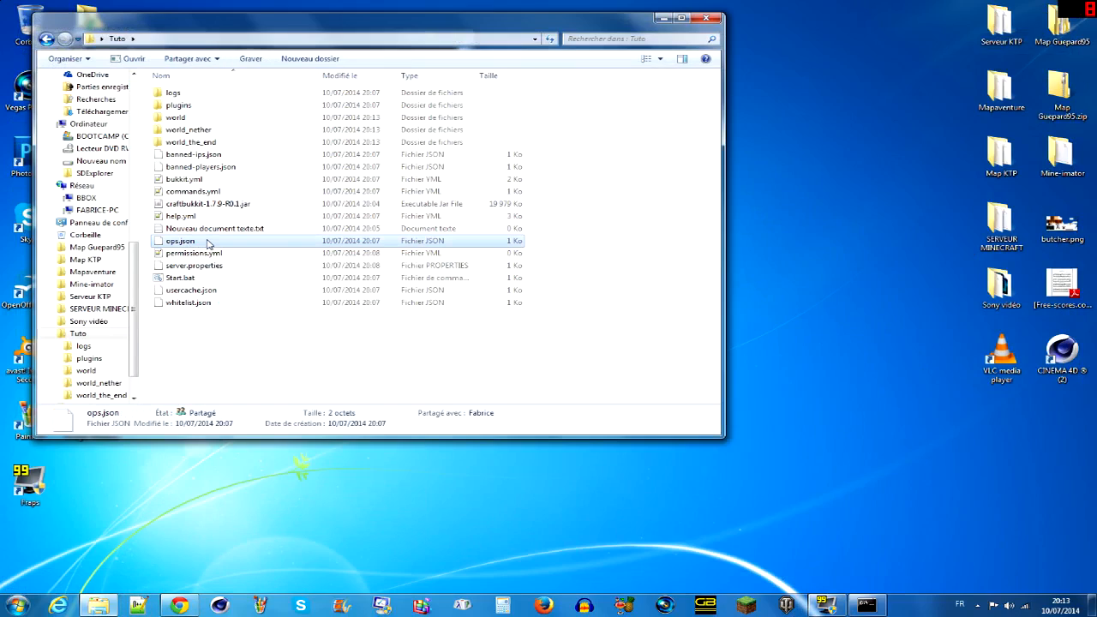
{"action": "left_click", "coordinate": [211, 253]}
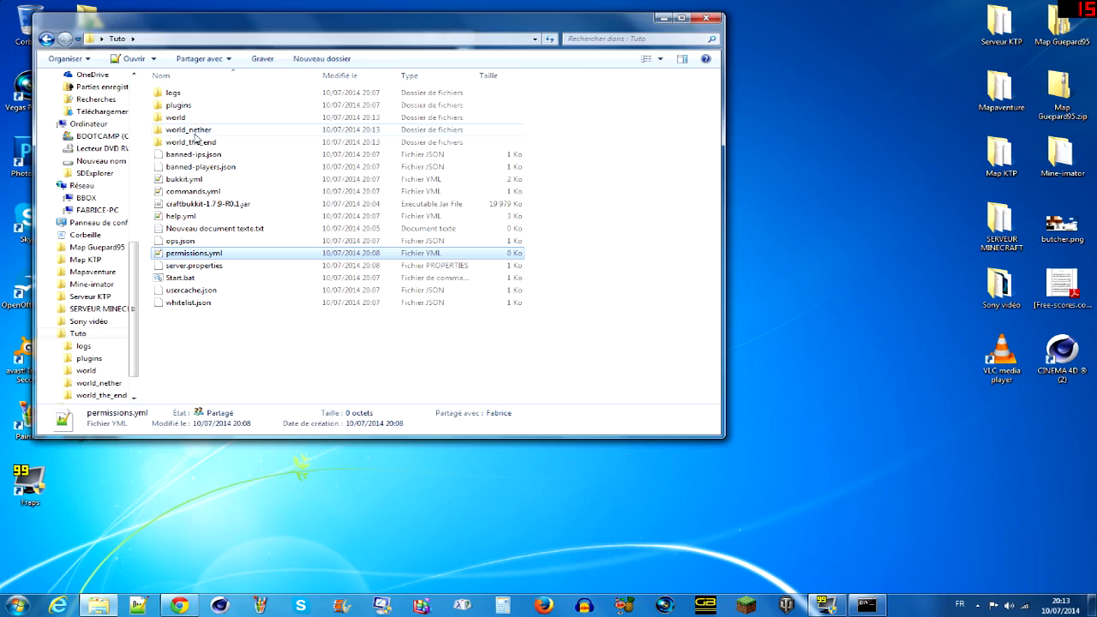
{"action": "left_click", "coordinate": [216, 267]}
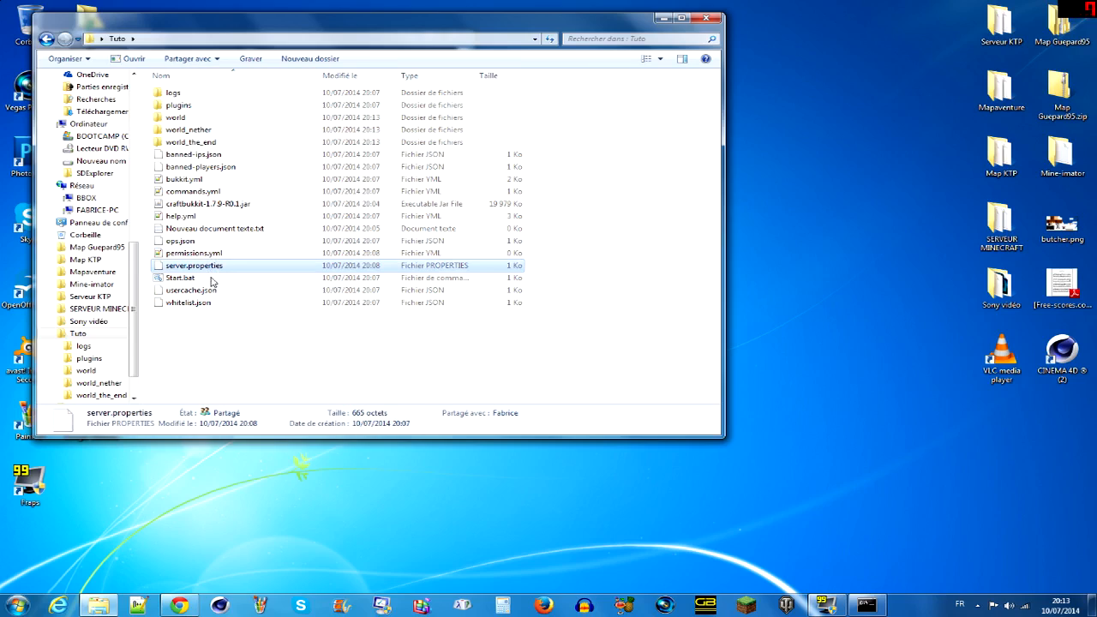
{"action": "right_click", "coordinate": [215, 267]}
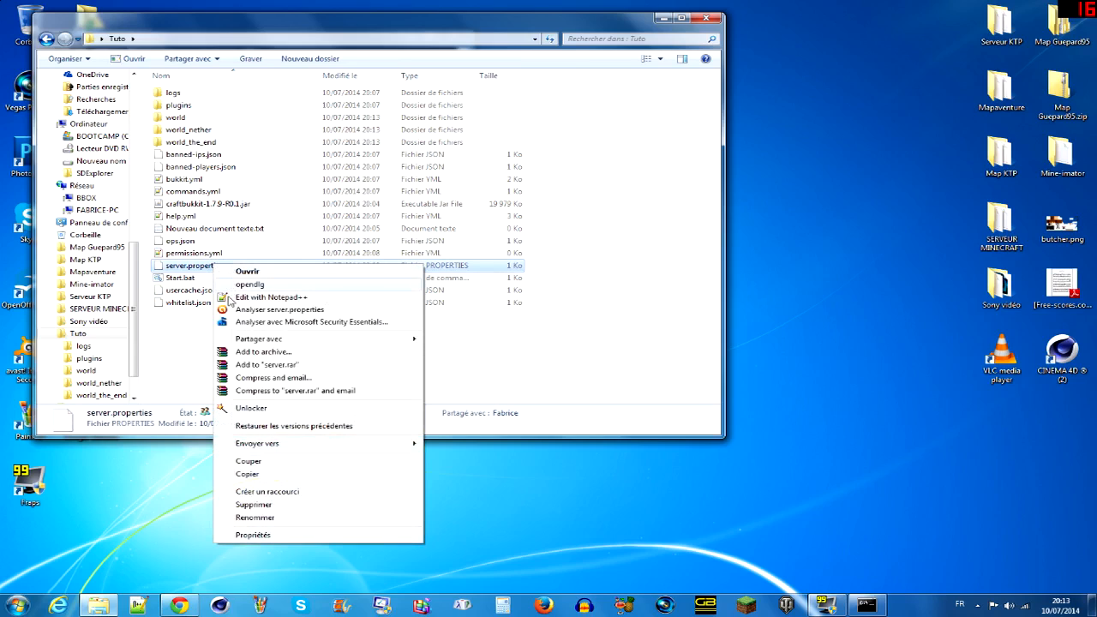
{"action": "left_click", "coordinate": [228, 295]}
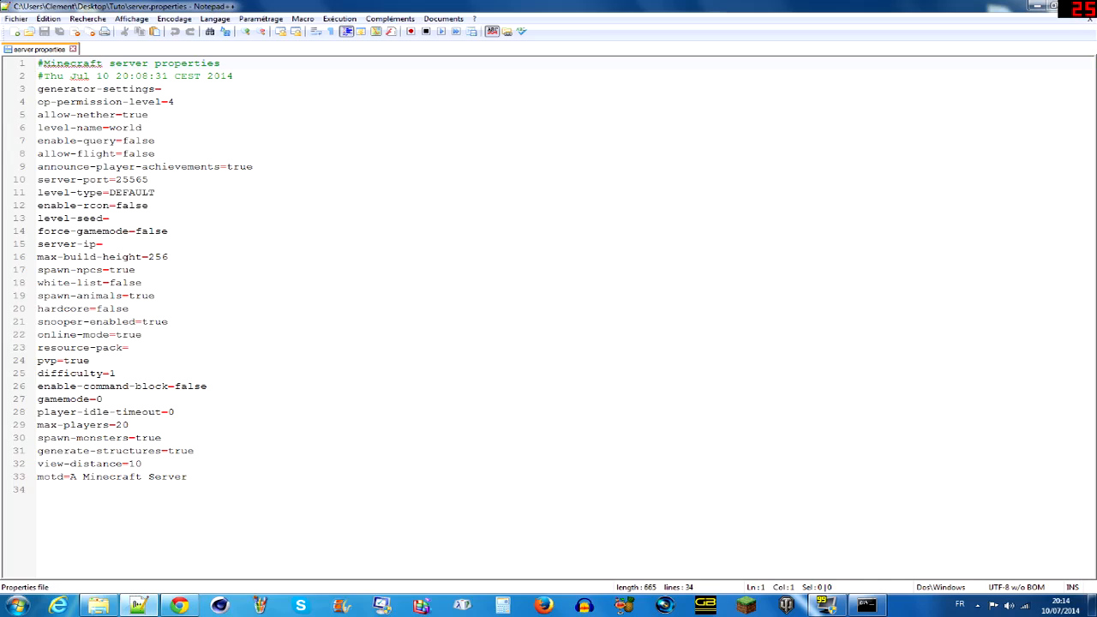
- Examine the allow-nether and level-name settings in server.properties
{"action": "left_click", "coordinate": [34, 114]}
{"action": "key", "text": "shift+Right"}
{"action": "key", "text": "shift+Right"}
{"action": "key", "text": "shift+Right"}
{"action": "key", "text": "shift+Right"}
{"action": "key", "text": "shift+Right"}
{"action": "key", "text": "shift+Right"}
{"action": "key", "text": "shift+Right"}
{"action": "key", "text": "shift+Right"}
{"action": "key", "text": "shift+Right"}
{"action": "key", "text": "shift+Right"}
{"action": "key", "text": "shift+Right"}
{"action": "key", "text": "shift+Right"}
{"action": "key", "text": "shift+Right"}
{"action": "key", "text": "shift+Right"}
{"action": "key", "text": "shift+Right"}
{"action": "key", "text": "shift+Right"}
{"action": "key", "text": "shift+Right"}
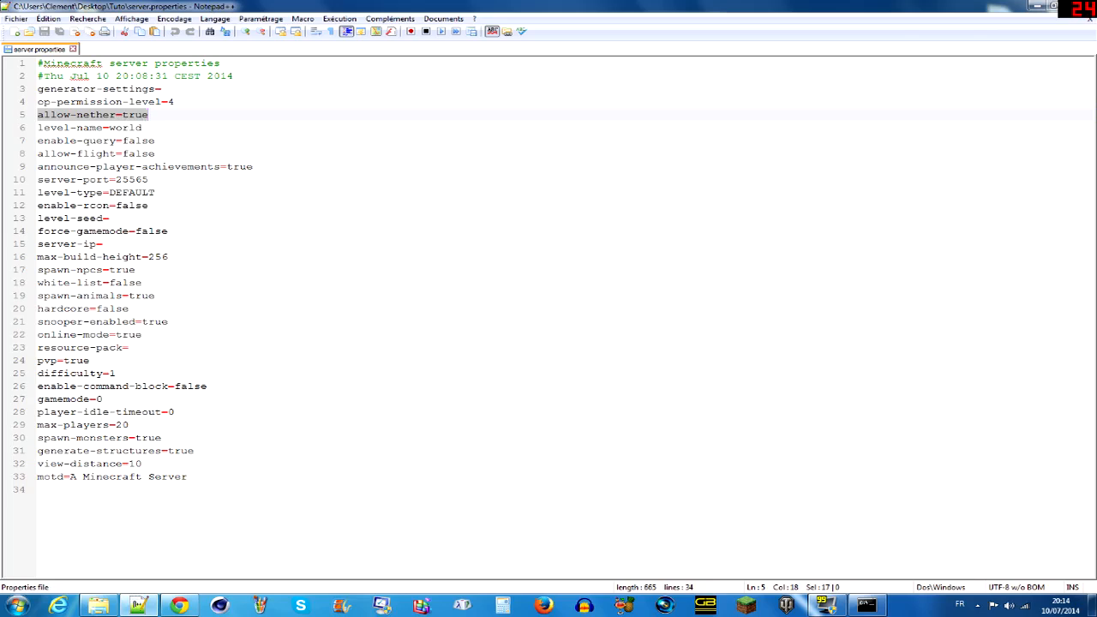
{"action": "left_click", "coordinate": [145, 128]}
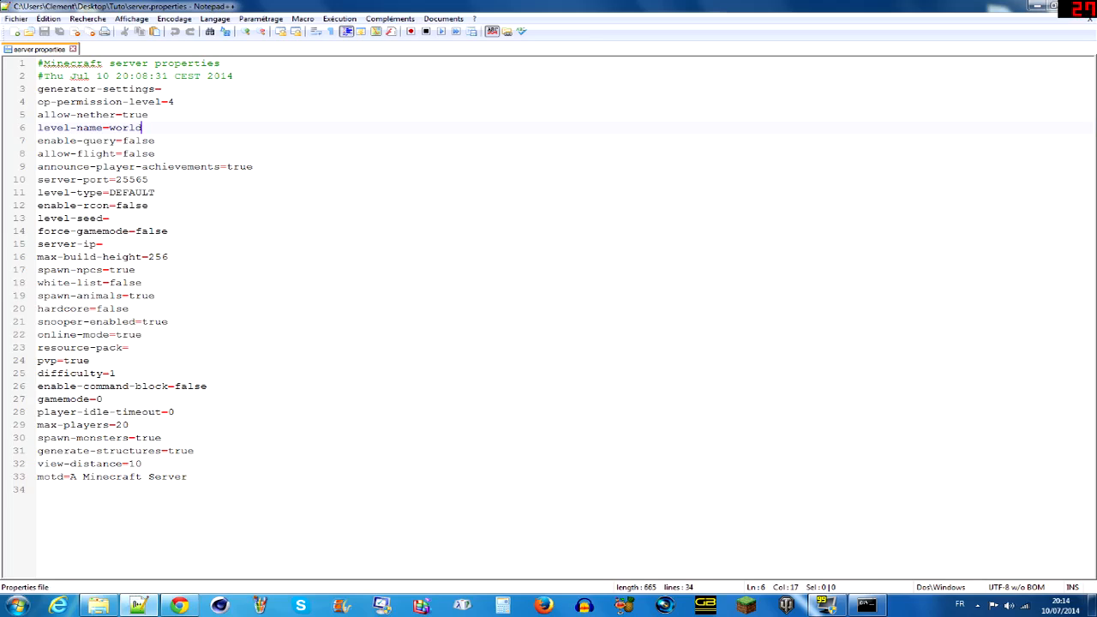
- Examine the announce-player-achievements value and the server-port setting in server.properties
{"action": "left_click", "coordinate": [37, 167]}
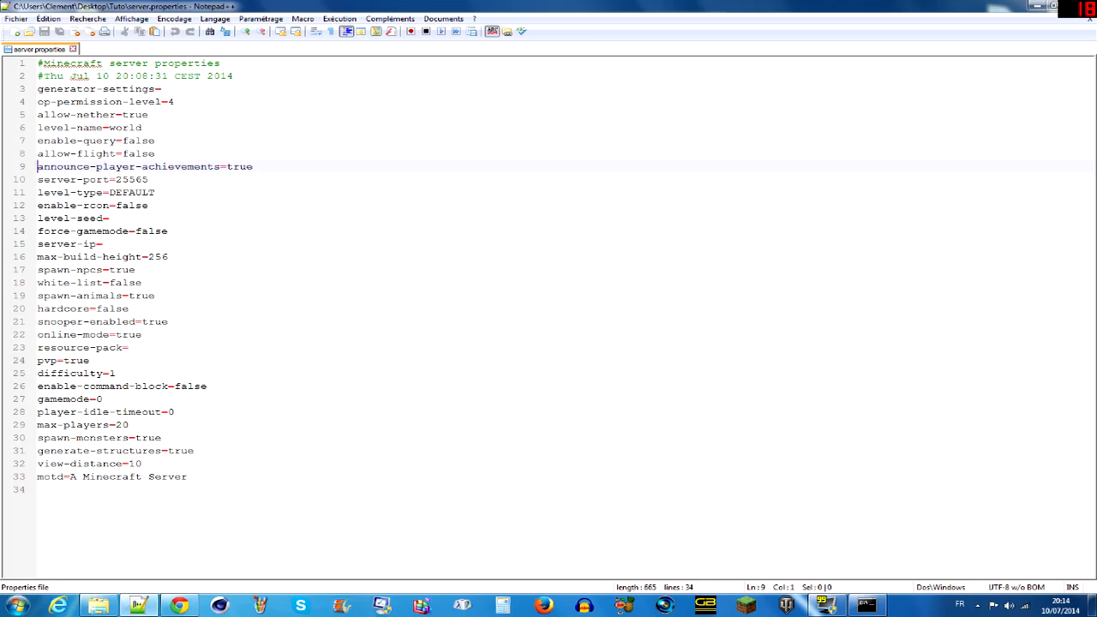
{"action": "left_click", "coordinate": [150, 179]}
{"action": "left_click", "coordinate": [254, 166]}
{"action": "mouse_move", "coordinate": [253, 166]}
{"action": "left_mouse_down"}
{"action": "mouse_move", "coordinate": [214, 167]}
{"action": "mouse_move", "coordinate": [233, 167]}
{"action": "left_mouse_up"}
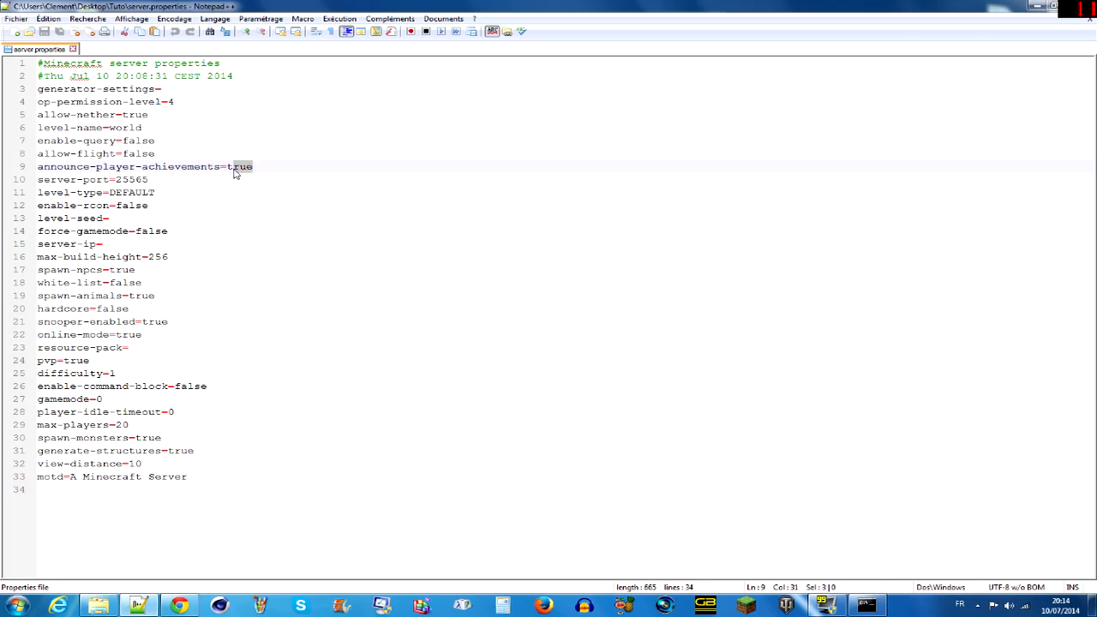
{"action": "left_click", "coordinate": [257, 168]}
{"action": "left_click", "coordinate": [151, 115]}
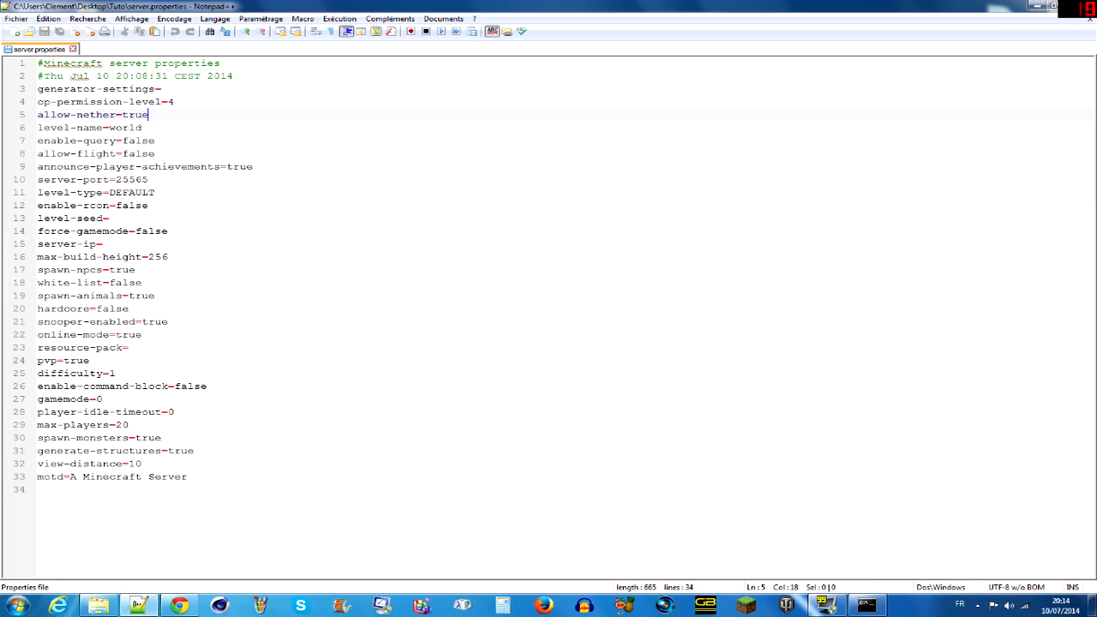
{"action": "double_click", "coordinate": [147, 167]}
{"action": "left_click", "coordinate": [143, 180]}
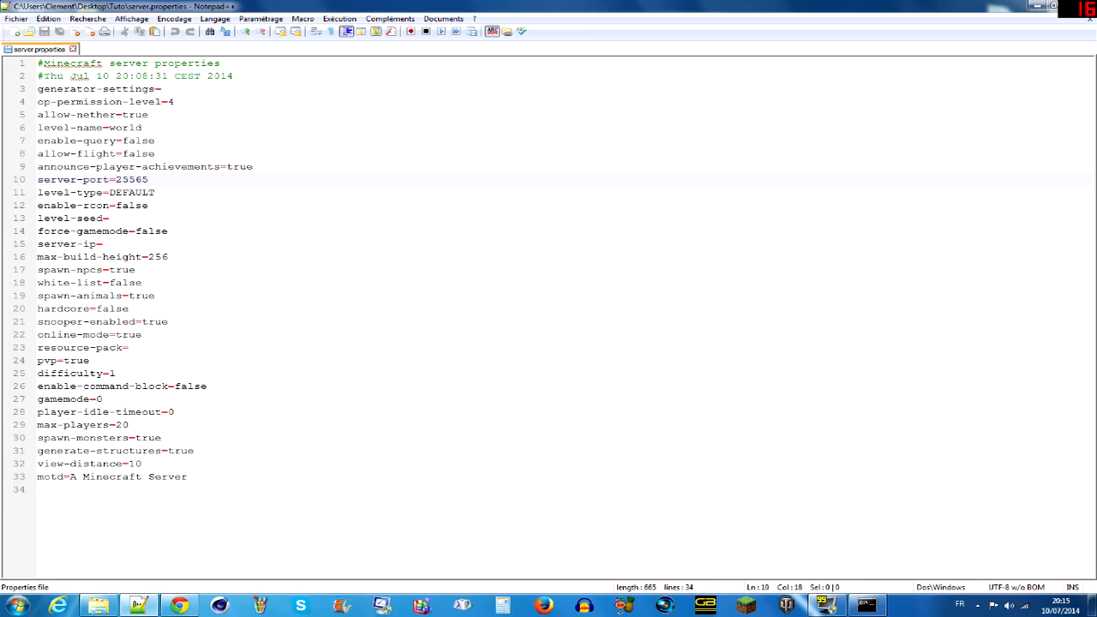
- Examine the level-type, enable-rcon, level-seed and force-gamemode settings
{"action": "left_click", "coordinate": [156, 193]}
{"action": "left_click", "coordinate": [150, 206]}
{"action": "left_click", "coordinate": [109, 219]}
{"action": "left_click", "coordinate": [168, 232]}
{"action": "key", "text": "shift+Left"}
{"action": "key", "text": "shift+Left"}
{"action": "key", "text": "shift+Left"}
{"action": "key", "text": "shift+Left"}
{"action": "key", "text": "shift+Left"}
{"action": "key", "text": "shift+Right"}
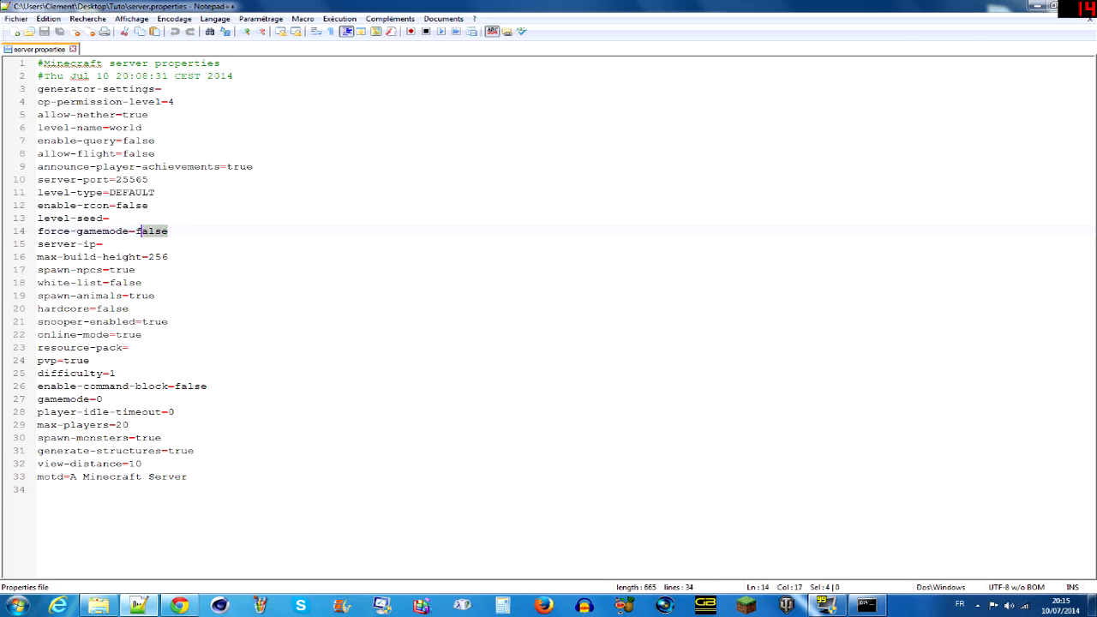
- Examine the server-ip, max-build-height, spawn-npcs and white-list settings
{"action": "left_click", "coordinate": [102, 244]}
{"action": "left_click", "coordinate": [169, 257]}
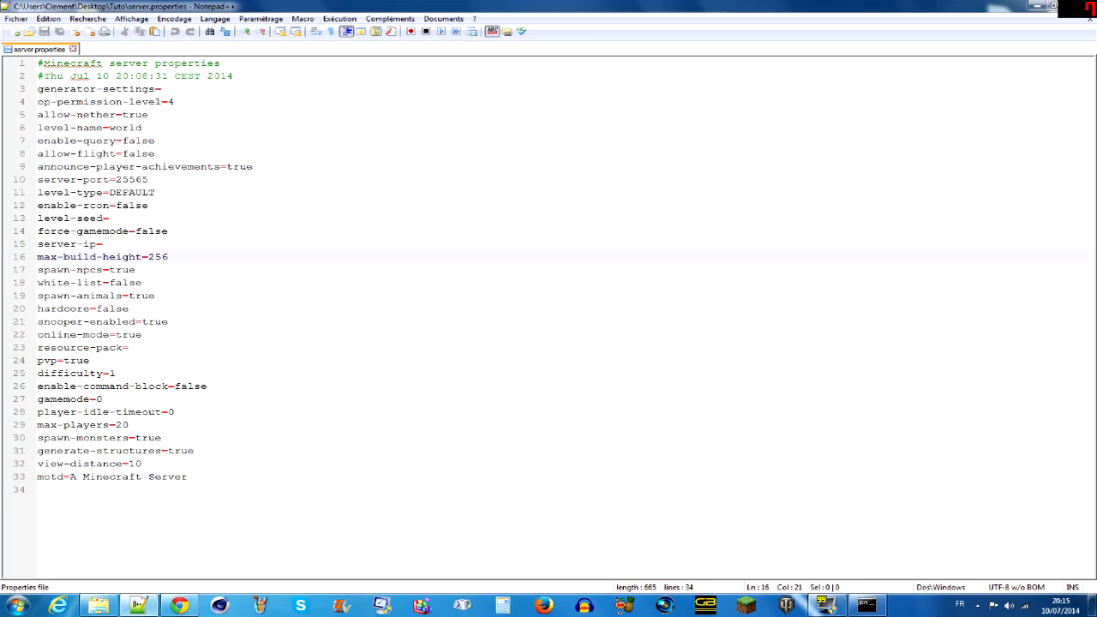
{"action": "left_click_drag", "start_coordinate": [169, 258], "coordinate": [149, 258]}
{"action": "key", "text": "Down"}
{"action": "key", "text": "Down"}
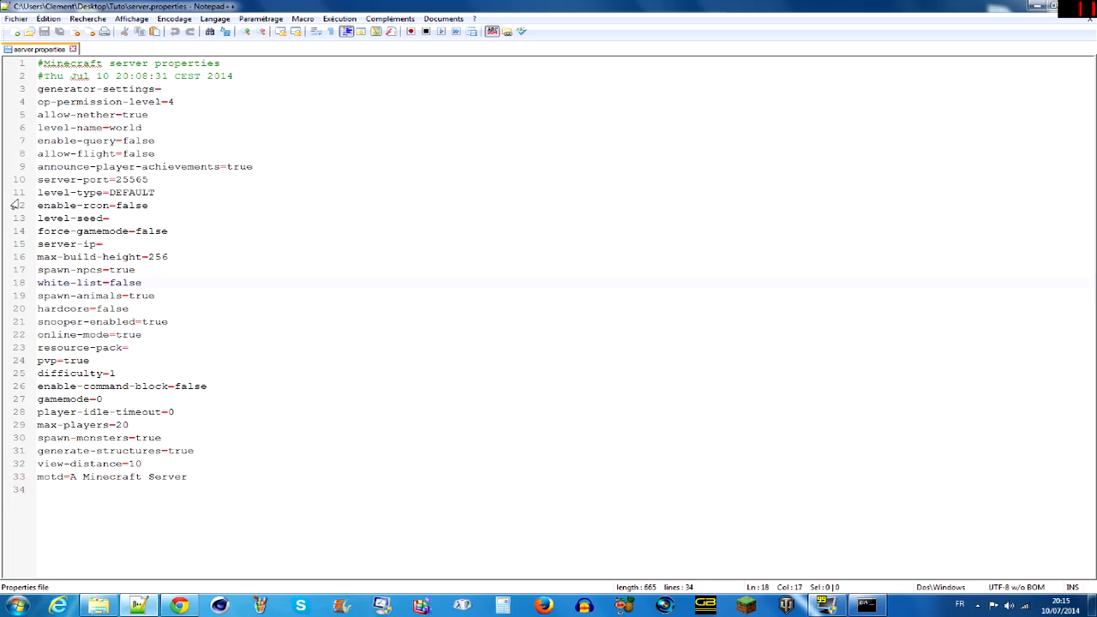
- Point out whitelist.json in the Tuto folder, and minimize the folder window to return to server.properties
{"action": "left_click", "coordinate": [98, 605]}
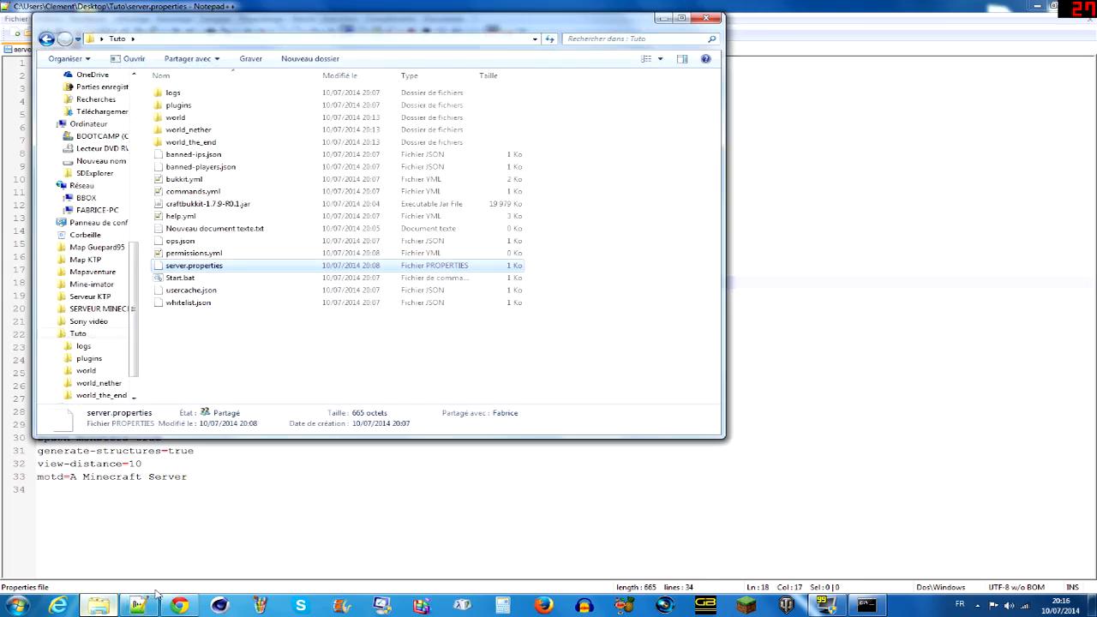
{"action": "left_click", "coordinate": [261, 303]}
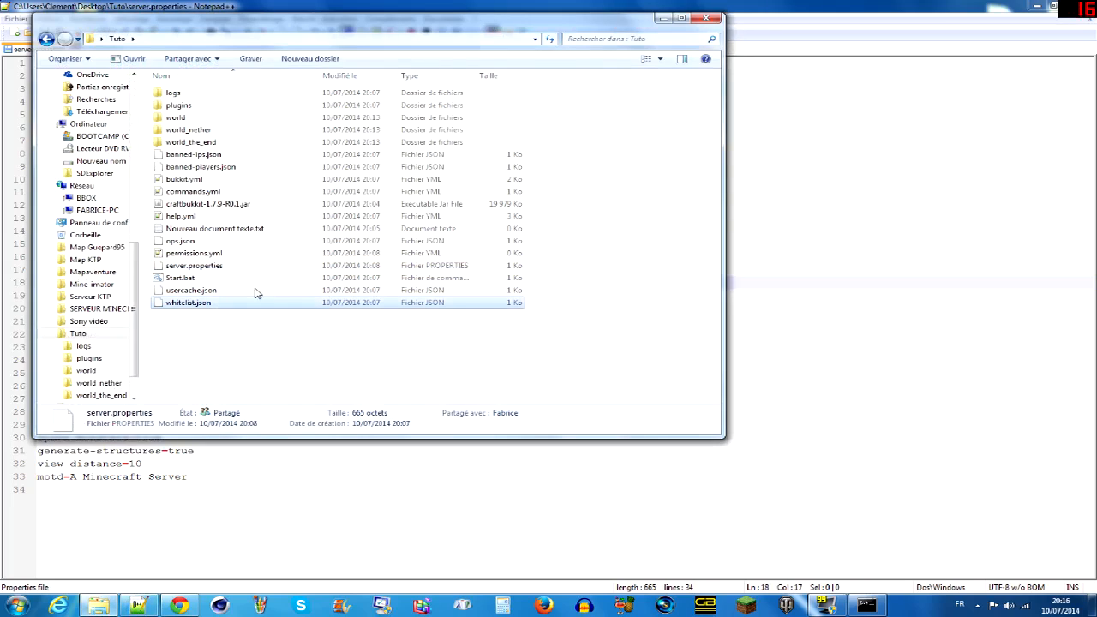
{"action": "left_click", "coordinate": [665, 18]}
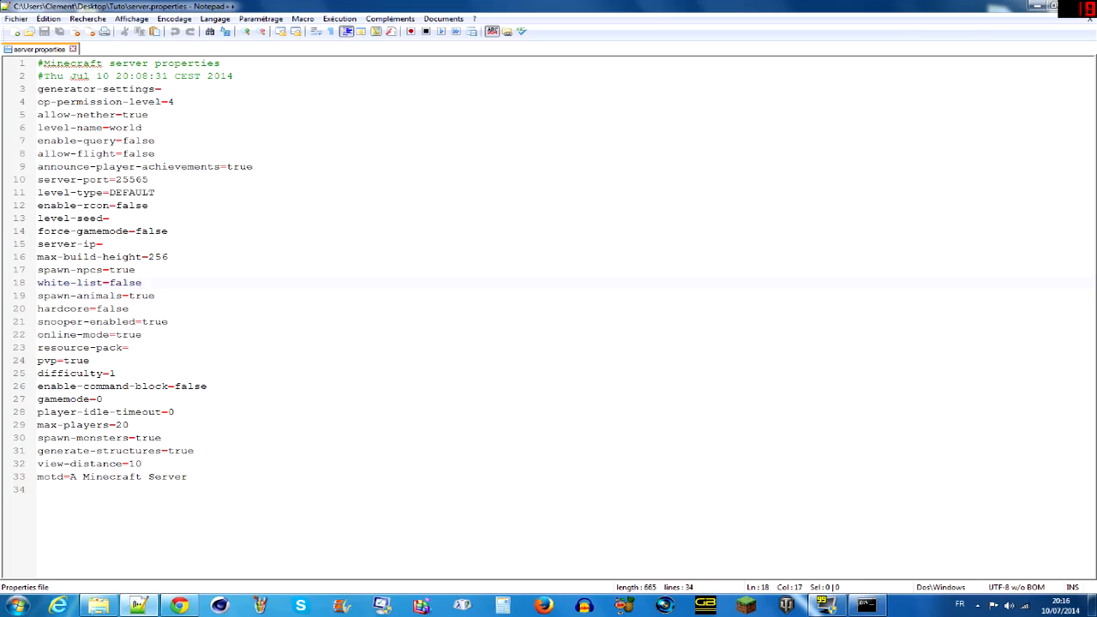
- Examine the spawn-animals and hardcore settings in server.properties
{"action": "key", "text": "Down"}
{"action": "key", "text": "Down"}
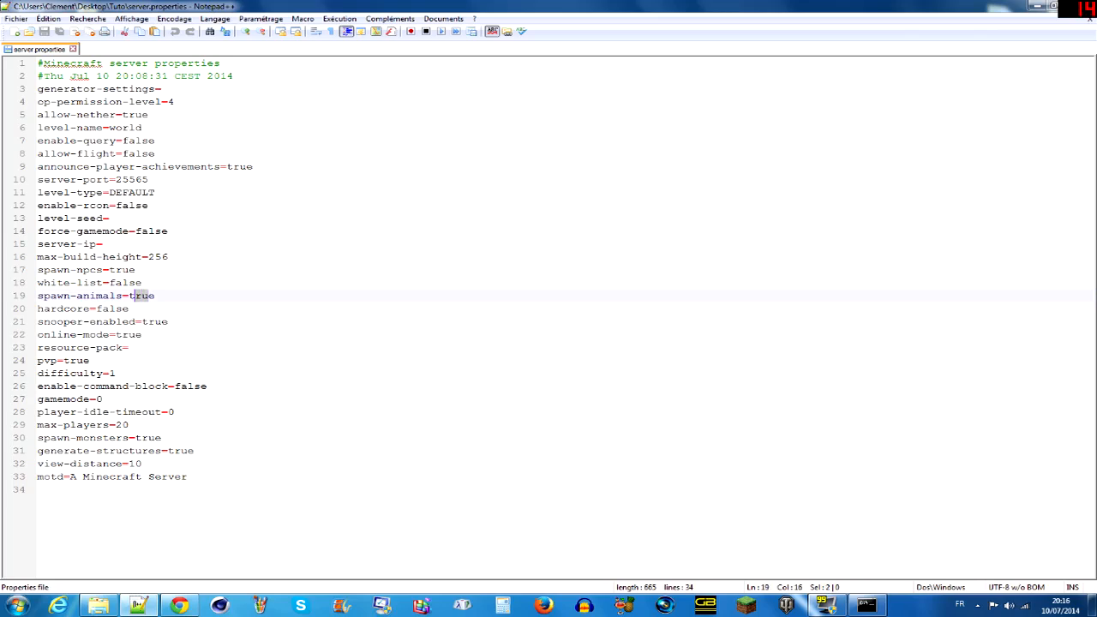
{"action": "key", "text": "shift+Left"}
{"action": "key", "text": "shift+Left"}
{"action": "key", "text": "shift+Left"}
{"action": "key", "text": "shift+Left"}
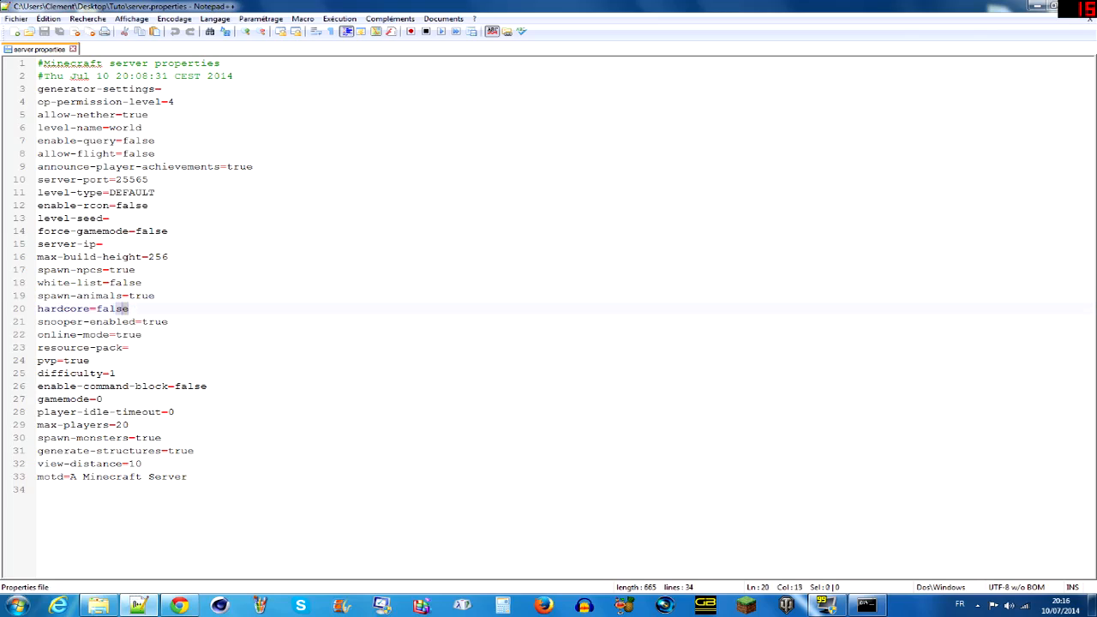
{"action": "key", "text": "shift+Down"}
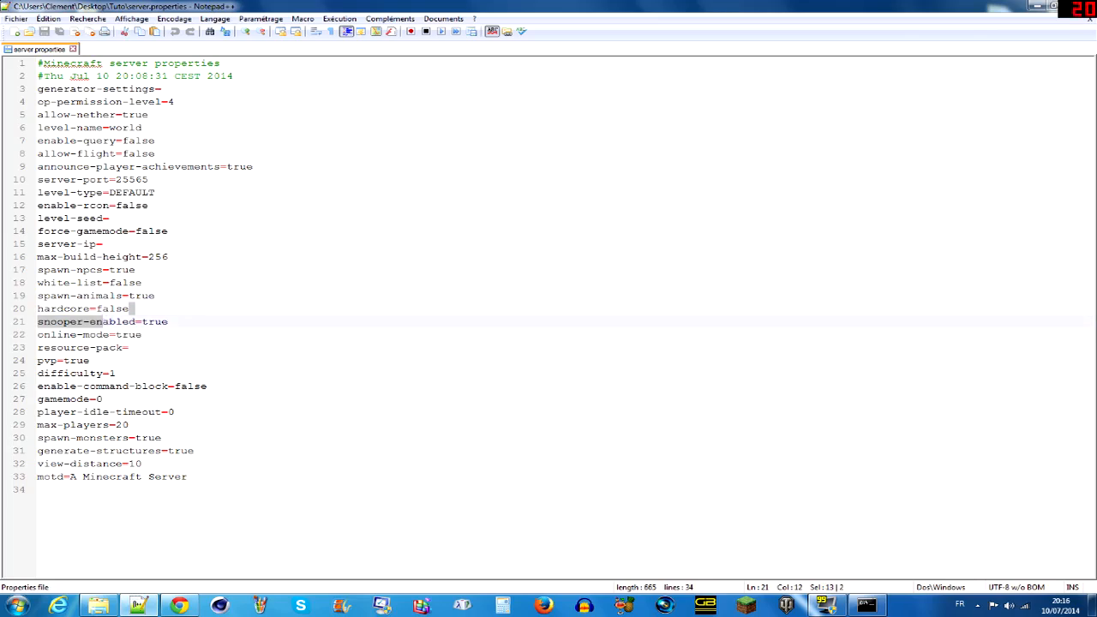
{"action": "key", "text": "shift+Up"}
{"action": "key", "text": "shift+Left"}
{"action": "key", "text": "End"}
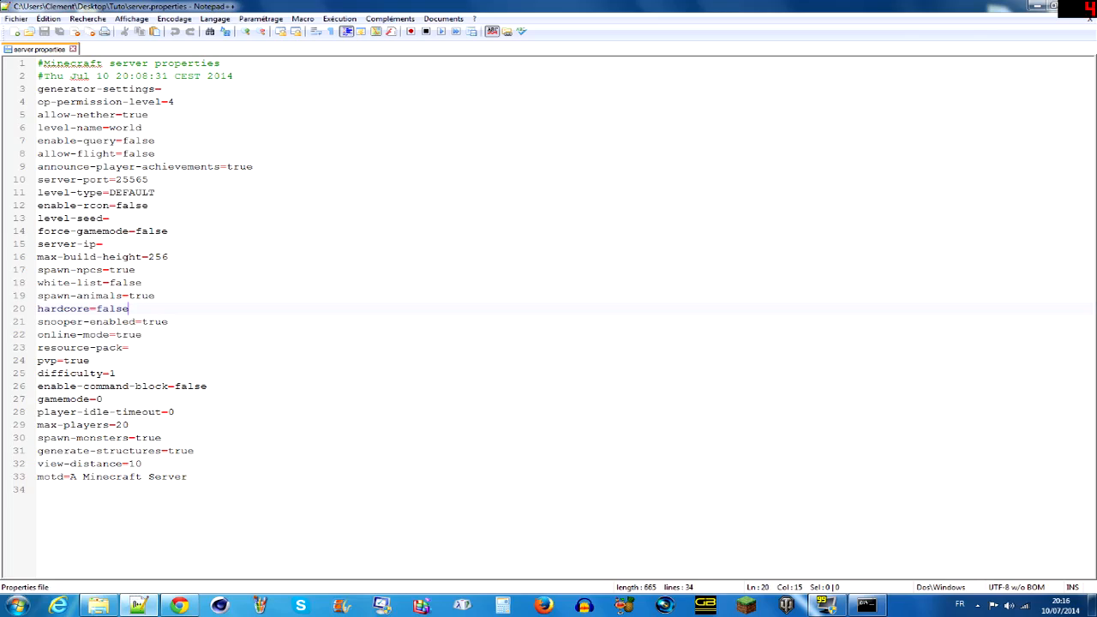
- Examine the snooper-enabled, online-mode, resource-pack and pvp settings
{"action": "left_click_drag", "start_coordinate": [168, 321], "coordinate": [37, 334]}
{"action": "left_click", "coordinate": [153, 334]}
{"action": "left_click", "coordinate": [147, 335]}
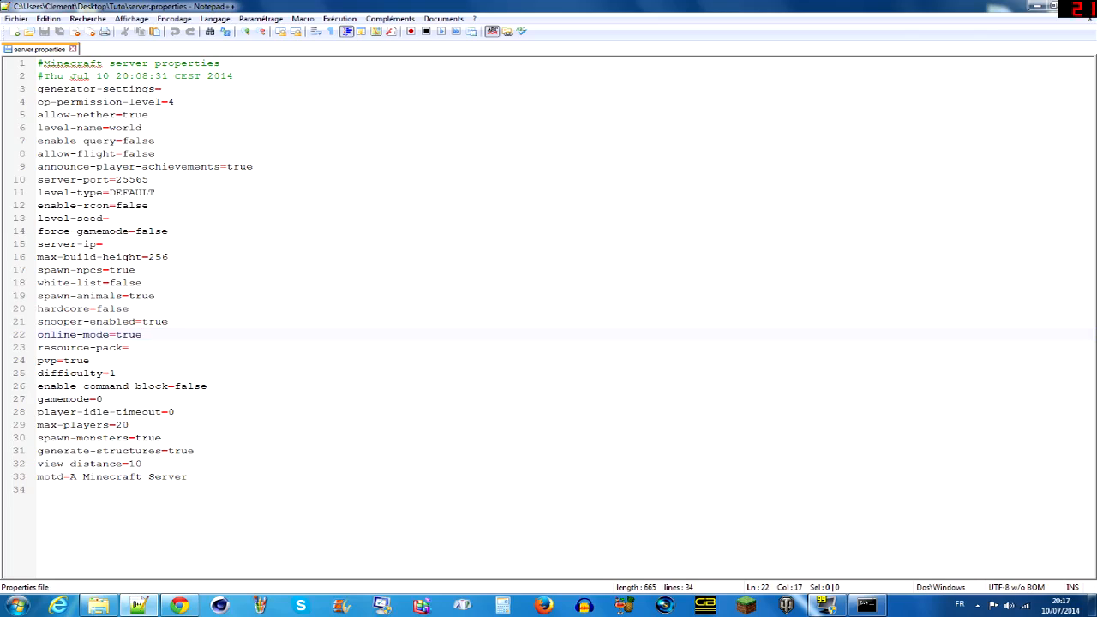
{"action": "left_click", "coordinate": [129, 348]}
{"action": "left_click", "coordinate": [89, 361]}
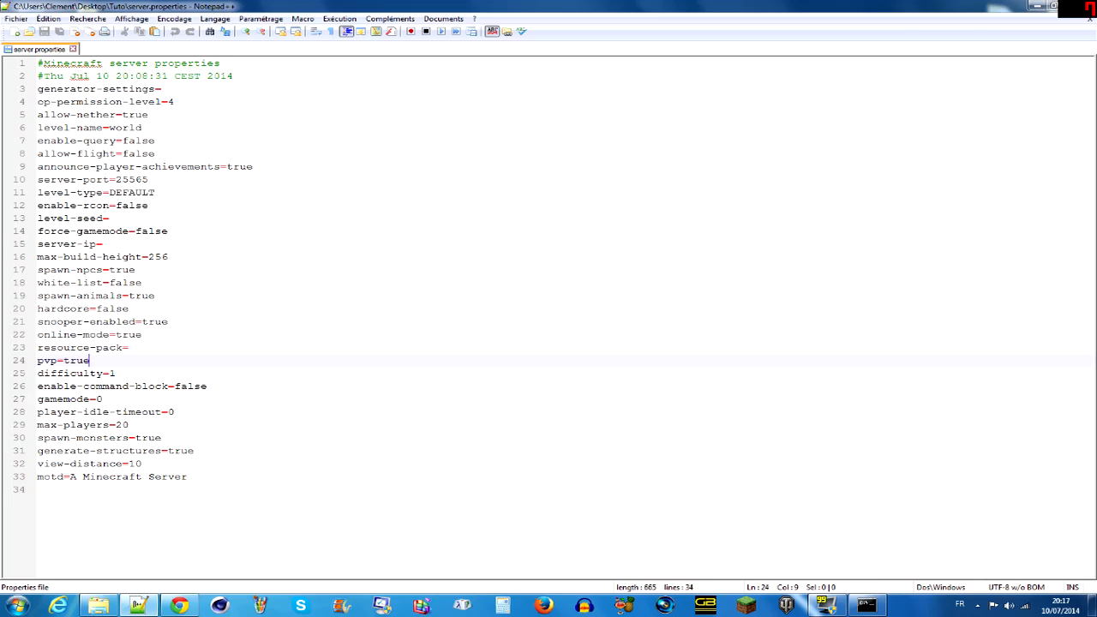
- Examine the difficulty setting in server.properties
{"action": "left_click", "coordinate": [116, 374]}
{"action": "left_click", "coordinate": [103, 400]}
{"action": "left_click_drag", "start_coordinate": [118, 373], "coordinate": [38, 374]}
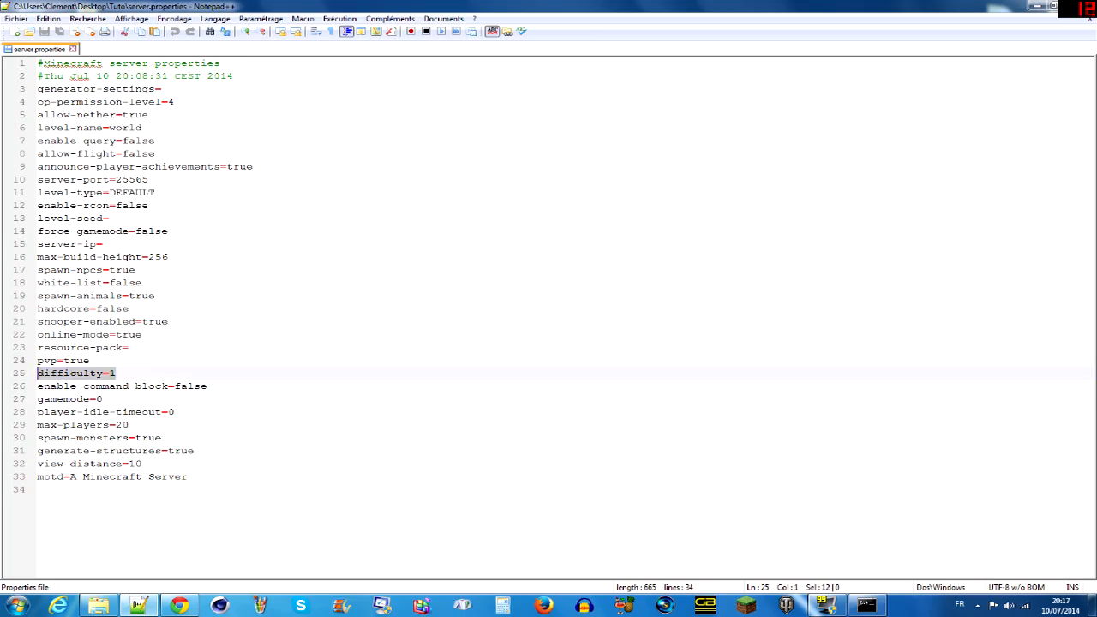
{"action": "left_click", "coordinate": [116, 373]}
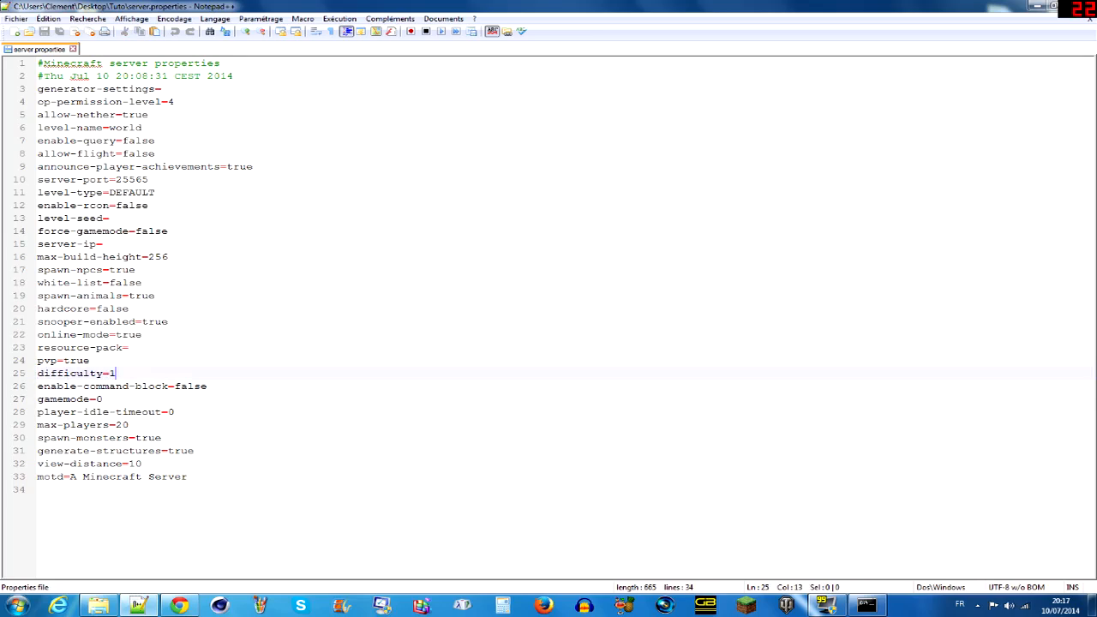
{"action": "left_click_drag", "start_coordinate": [116, 373], "coordinate": [38, 374]}
{"action": "left_click", "coordinate": [117, 374]}
- Set gamemode to 1 in server.properties
{"action": "left_click_drag", "start_coordinate": [103, 400], "coordinate": [39, 402]}
{"action": "key", "text": "End"}
{"action": "key", "text": "BackSpace"}
{"action": "type", "text": "1"}
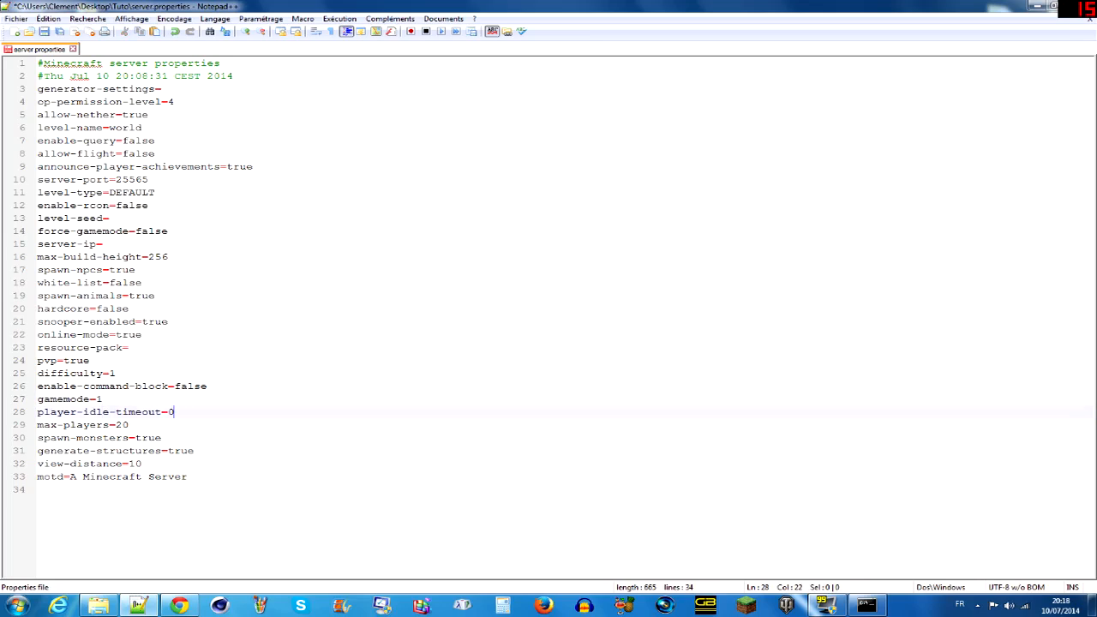
- Examine the player-idle-timeout, max-players and spawn-monsters settings
{"action": "left_click_drag", "start_coordinate": [174, 412], "coordinate": [37, 412]}
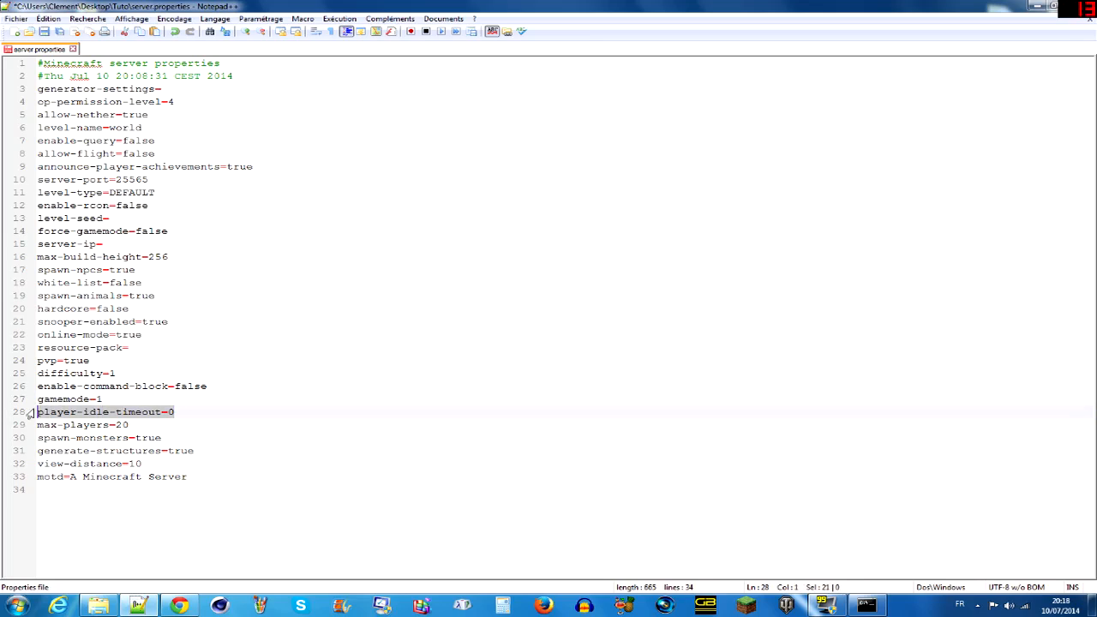
{"action": "left_click", "coordinate": [130, 425]}
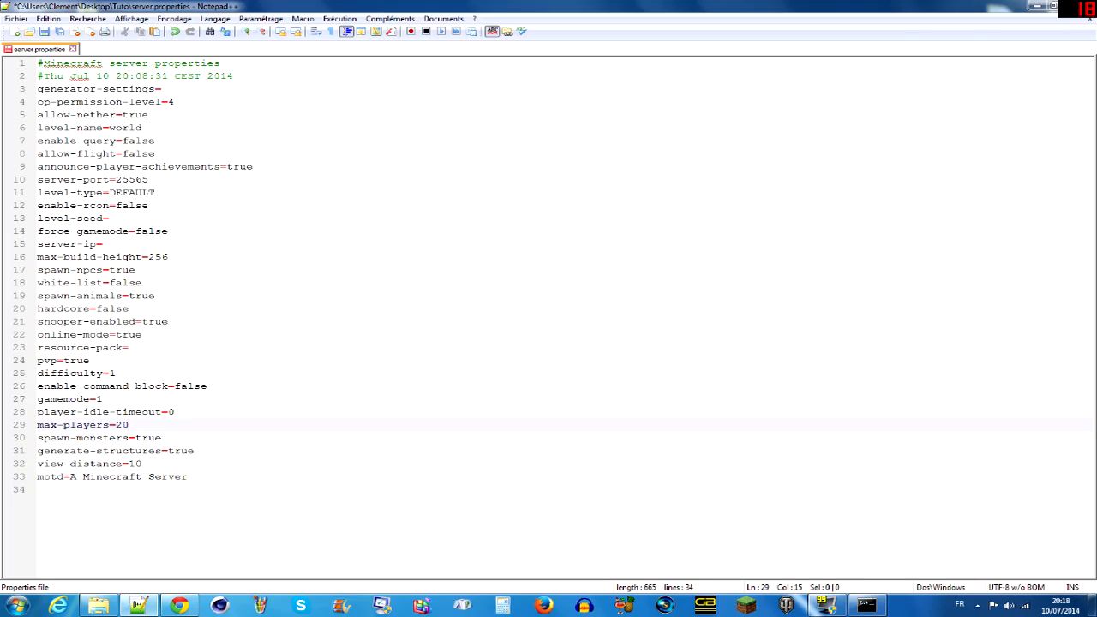
{"action": "left_click", "coordinate": [161, 437]}
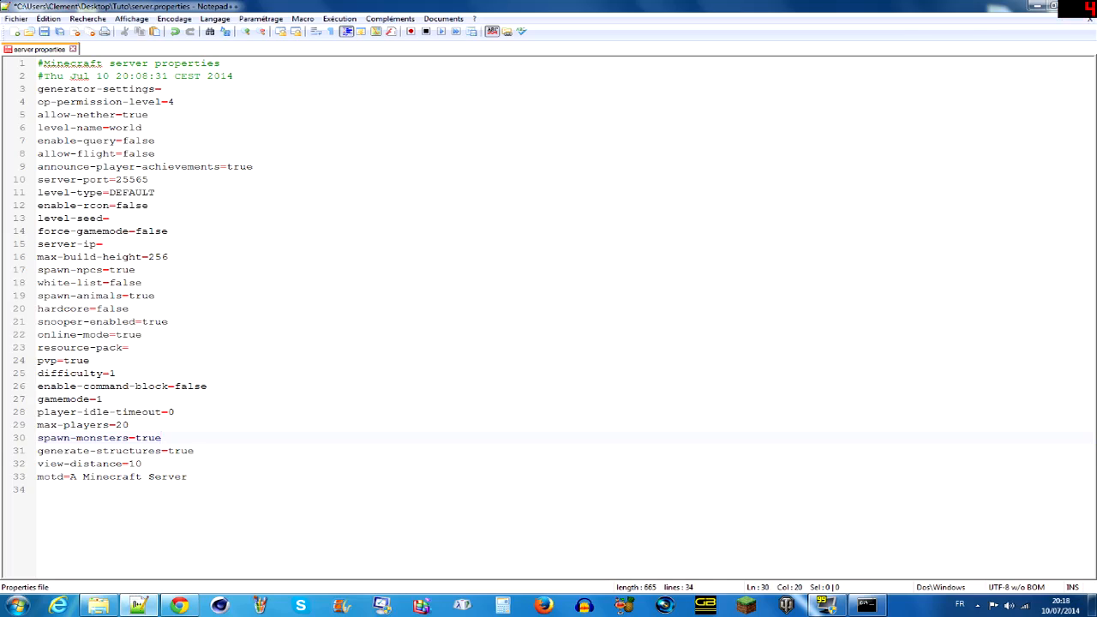
- Examine the generate-structures and view-distance settings in server.properties
{"action": "key", "text": "Down"}
{"action": "key", "text": "ctrl+shift+Left"}
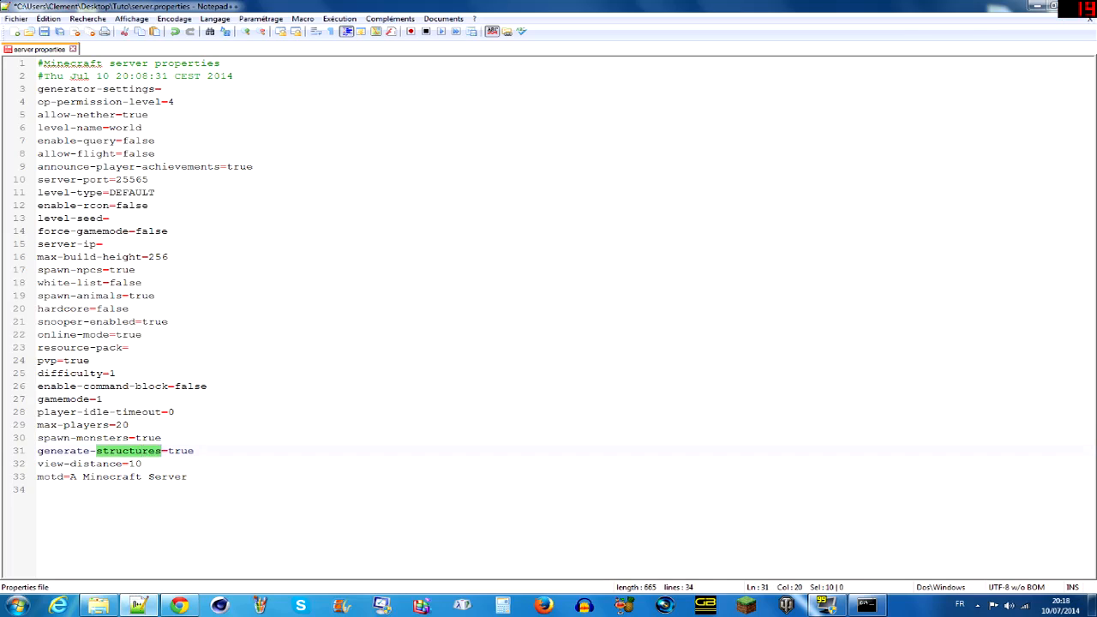
{"action": "key", "text": "End"}
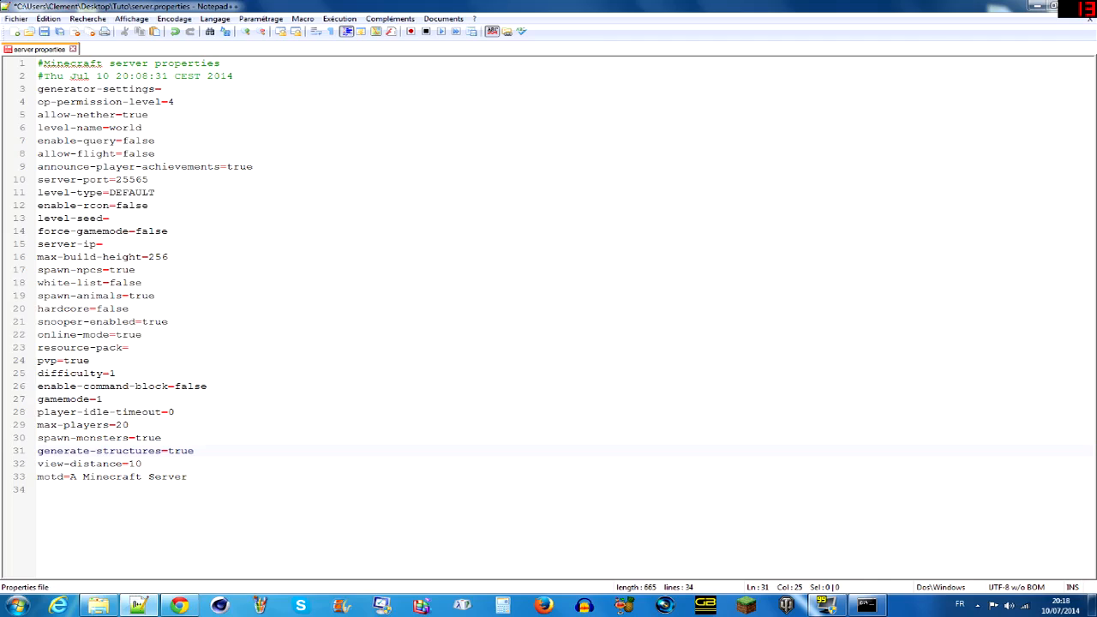
{"action": "left_click", "coordinate": [142, 464]}
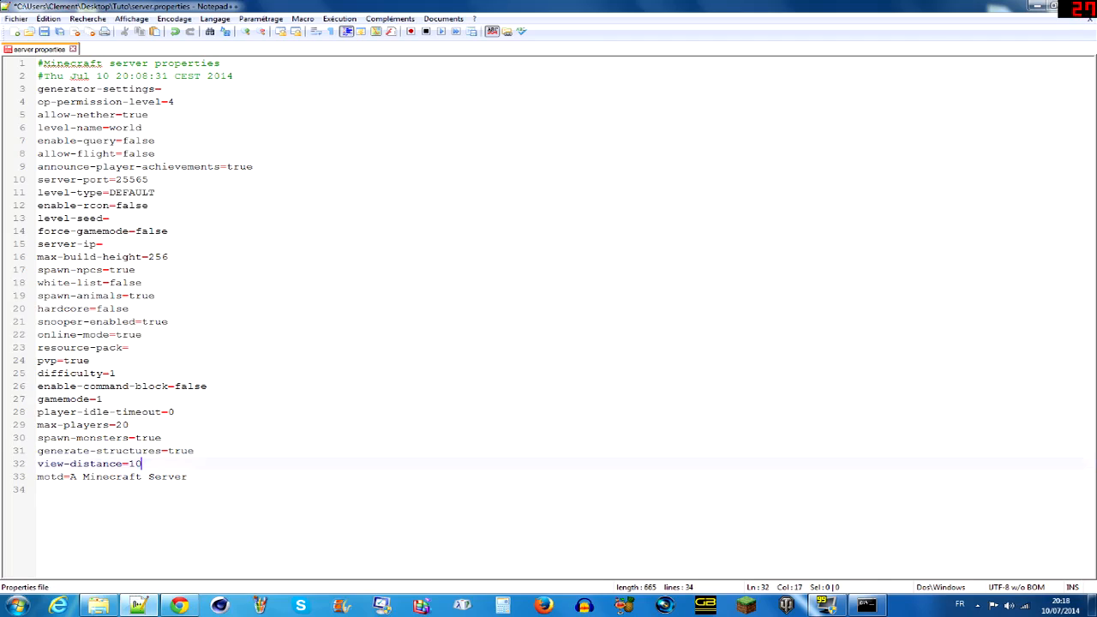
- Set motd to "Bienvenue sur le serveur de" followed by the owner's username, save server.properties and close the editor
{"action": "left_click_drag", "start_coordinate": [188, 477], "coordinate": [69, 477]}
{"action": "type", "text": "B"}
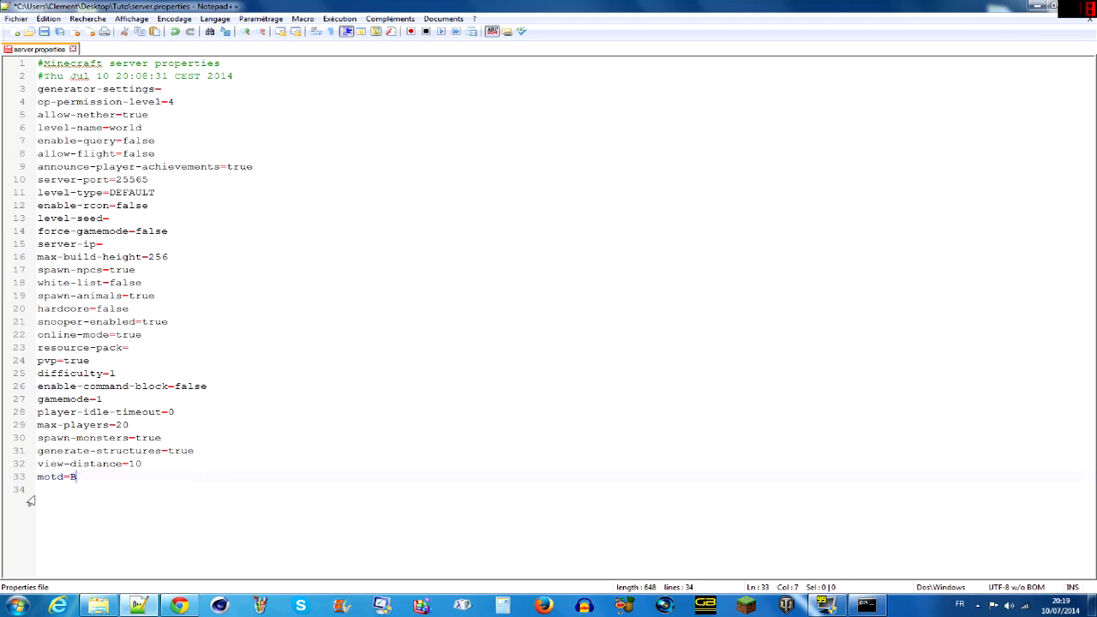
{"action": "type", "text": "ienvenue"}
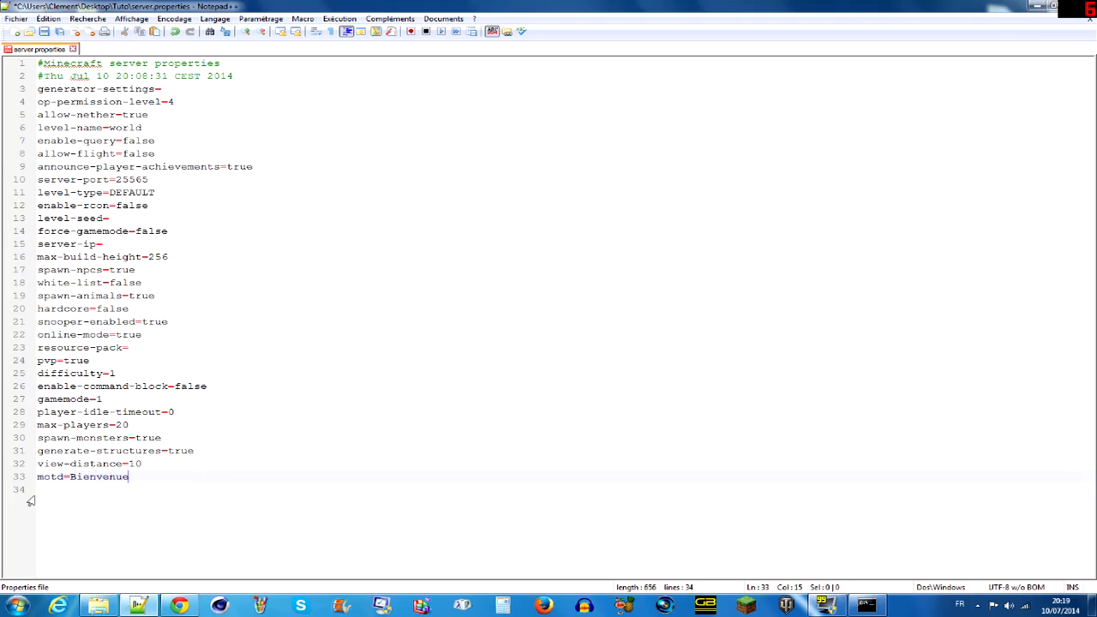
{"action": "type", "text": " sur le serveur de Dudul33"}
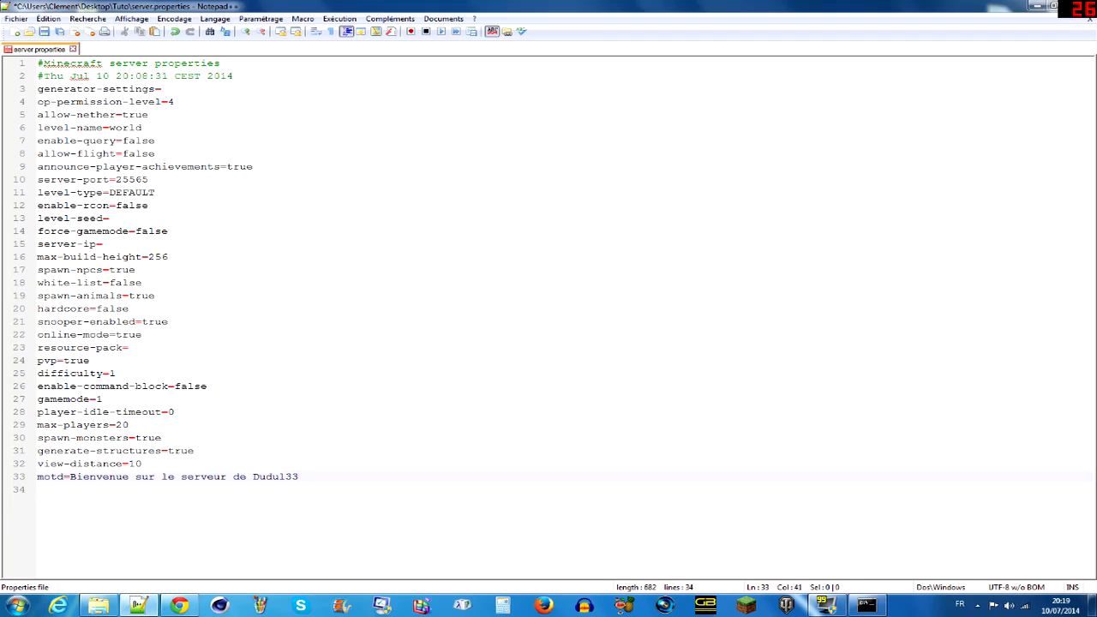
{"action": "key", "text": "ctrl+s"}
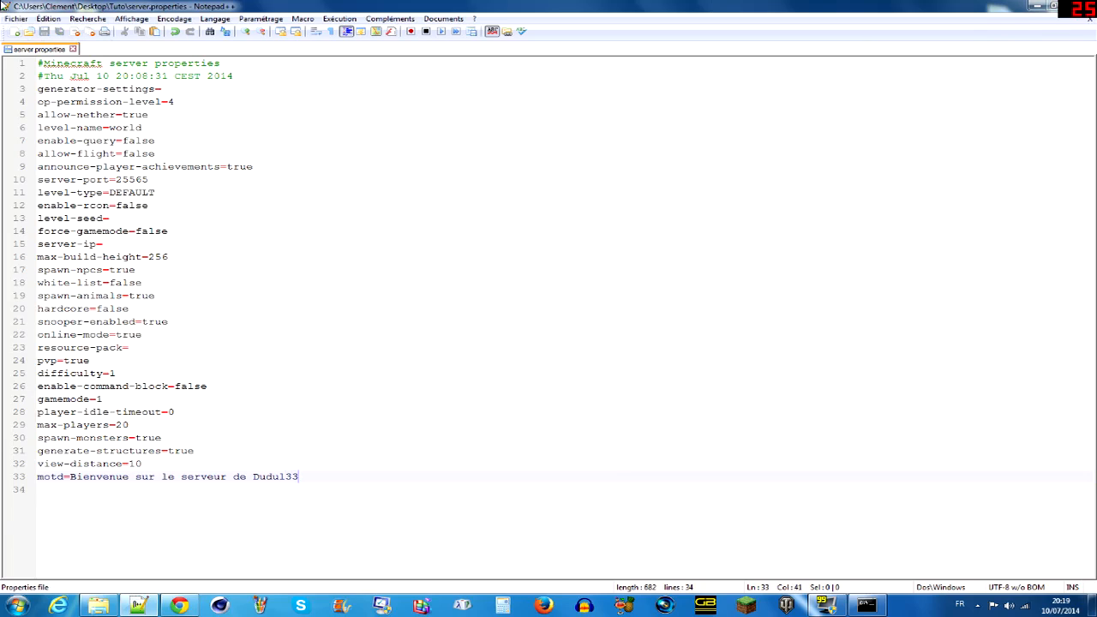
{"action": "left_click", "coordinate": [17, 19]}
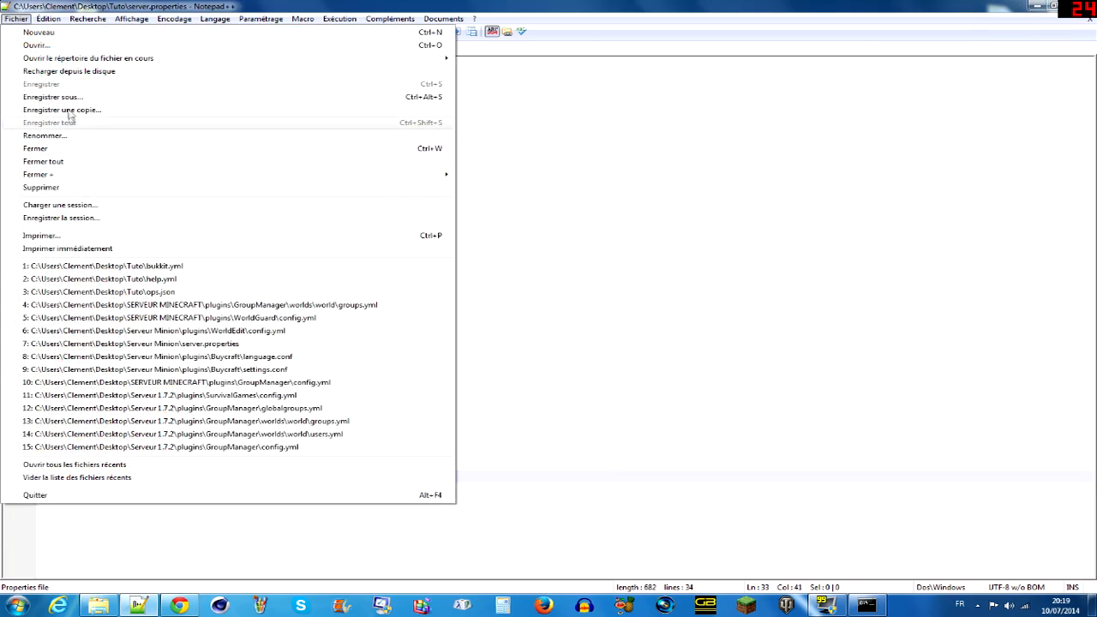
{"action": "left_click", "coordinate": [1089, 8]}
- Examine usercache.json from the Tuto folder in Notepad++, locate whitelist.json, and close the folder
{"action": "mouse_move", "coordinate": [84, 609]}
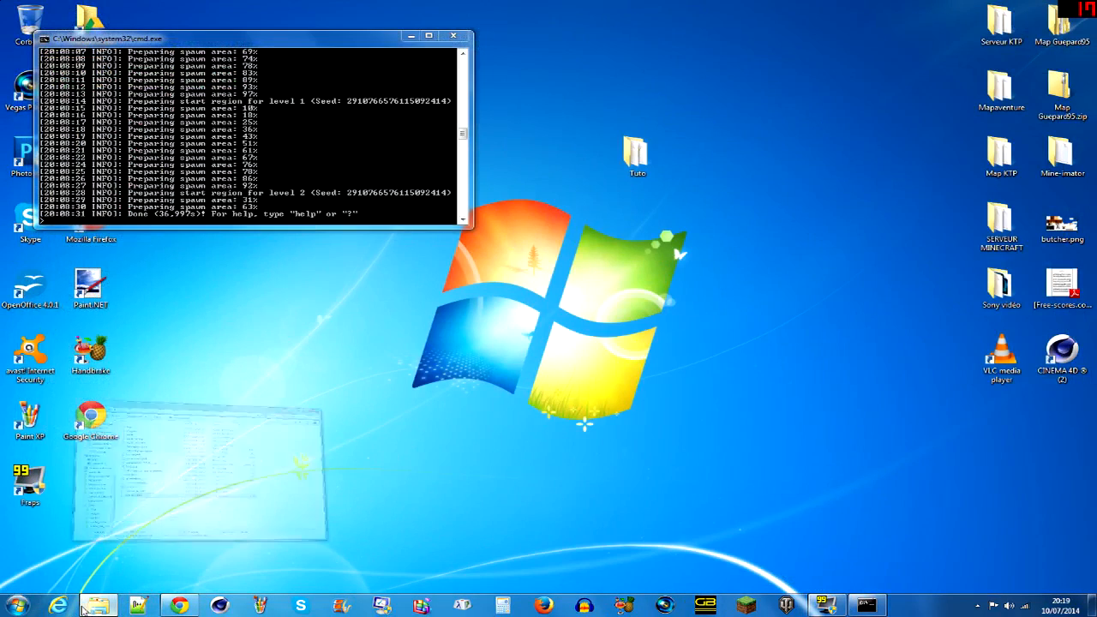
{"action": "left_click", "coordinate": [214, 460]}
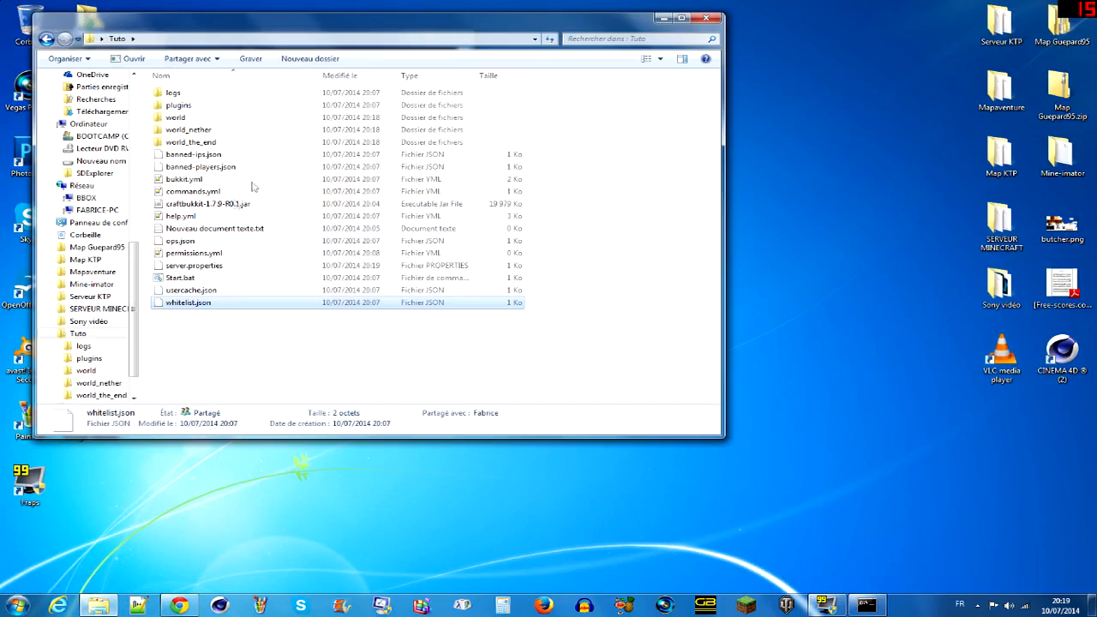
{"action": "left_click", "coordinate": [202, 293]}
{"action": "right_click", "coordinate": [201, 290]}
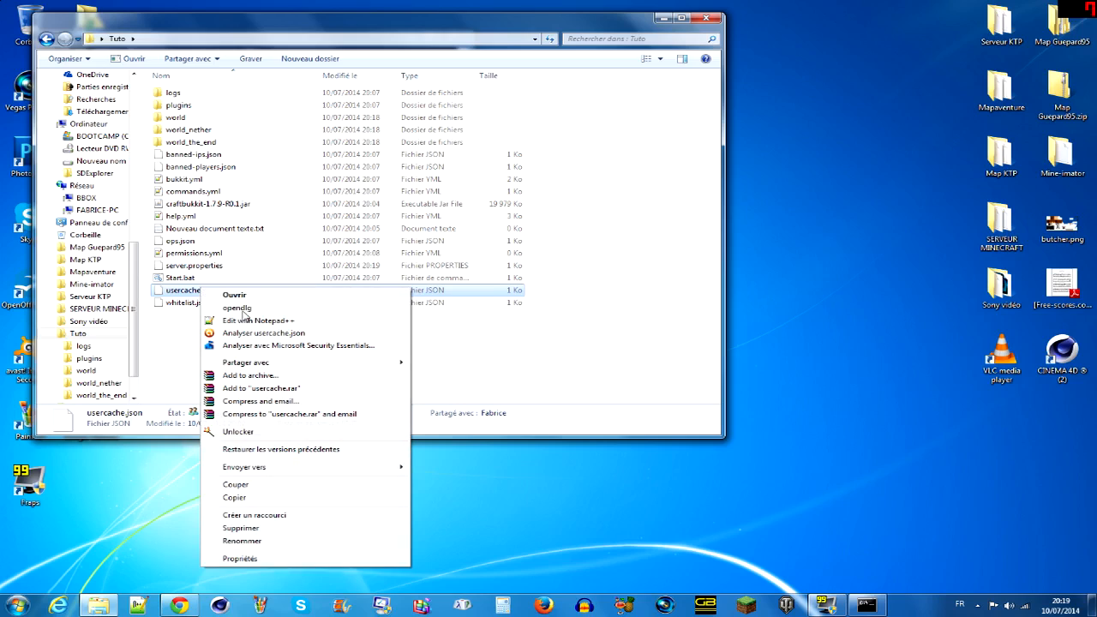
{"action": "left_click", "coordinate": [261, 322]}
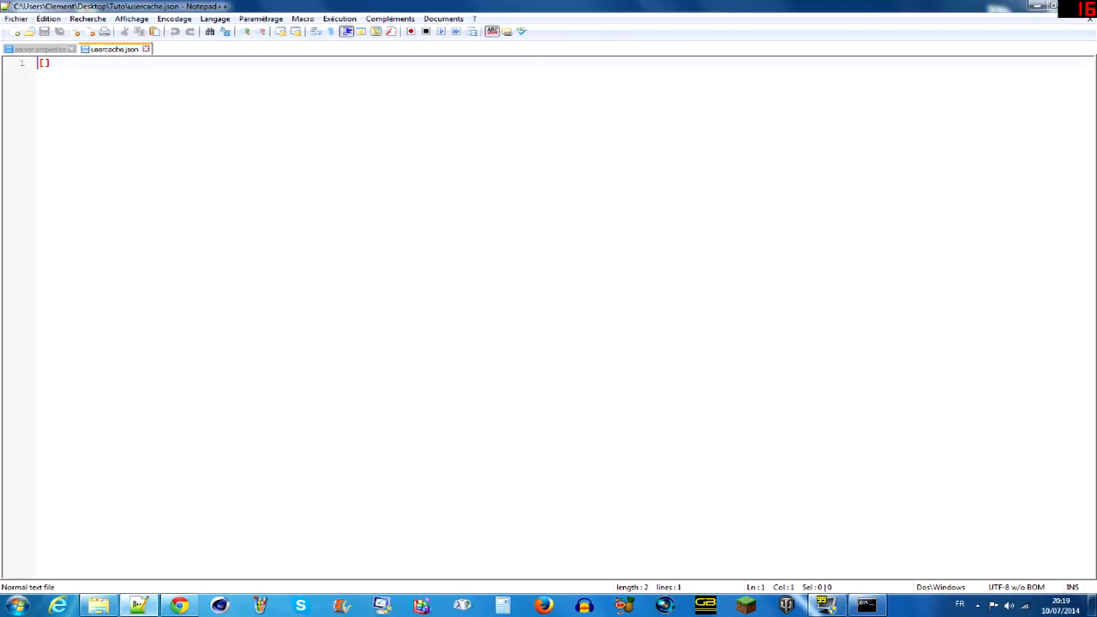
{"action": "left_click", "coordinate": [1077, 7]}
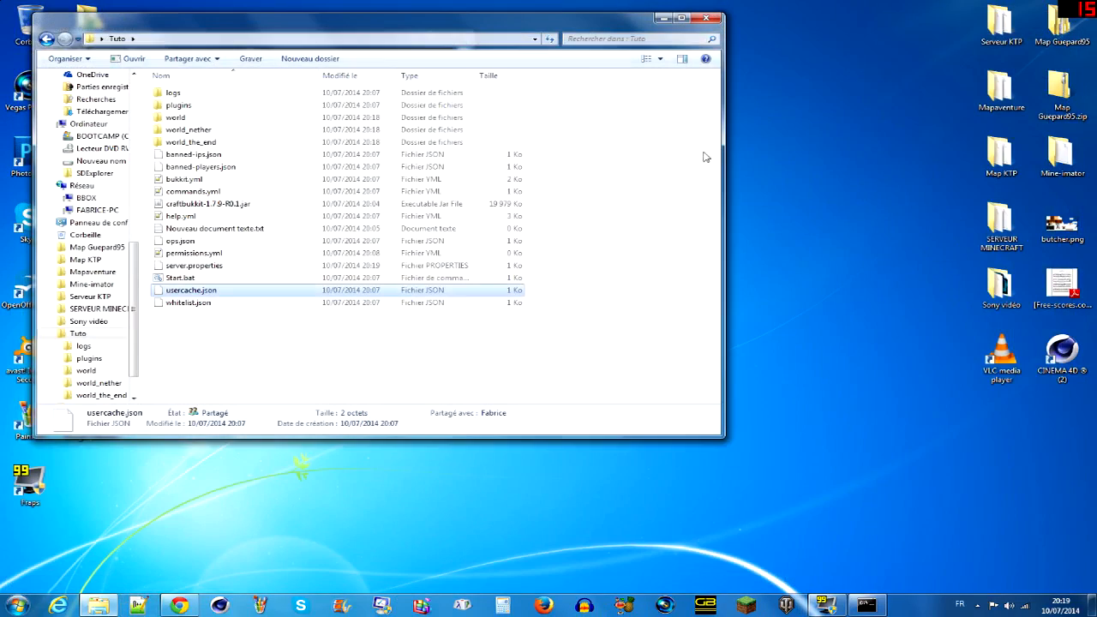
{"action": "left_click", "coordinate": [396, 304]}
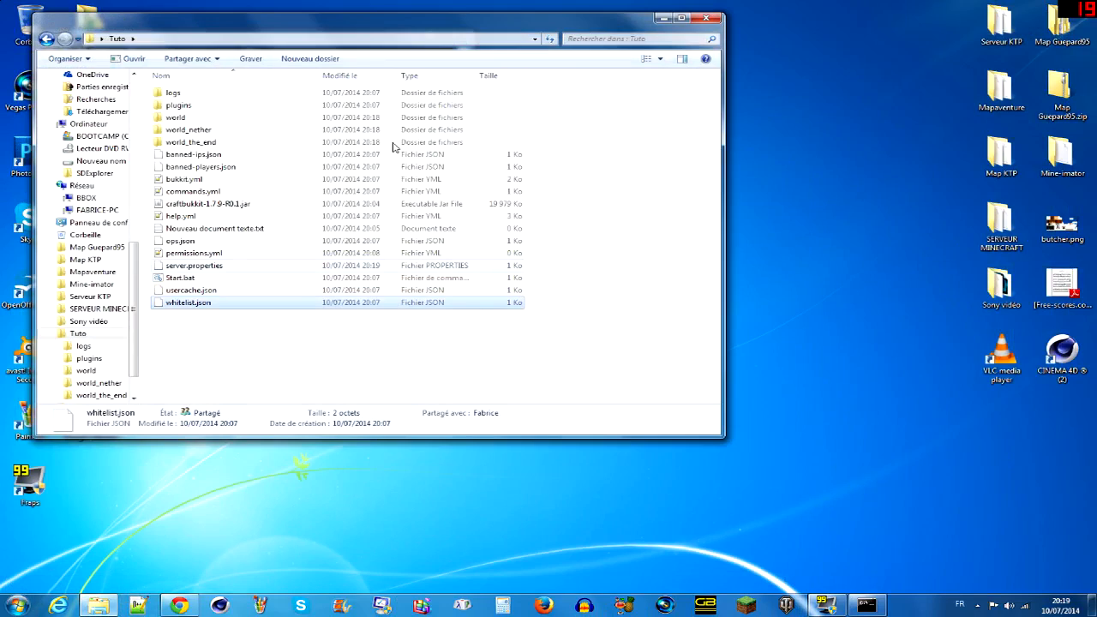
{"action": "left_click", "coordinate": [708, 17]}
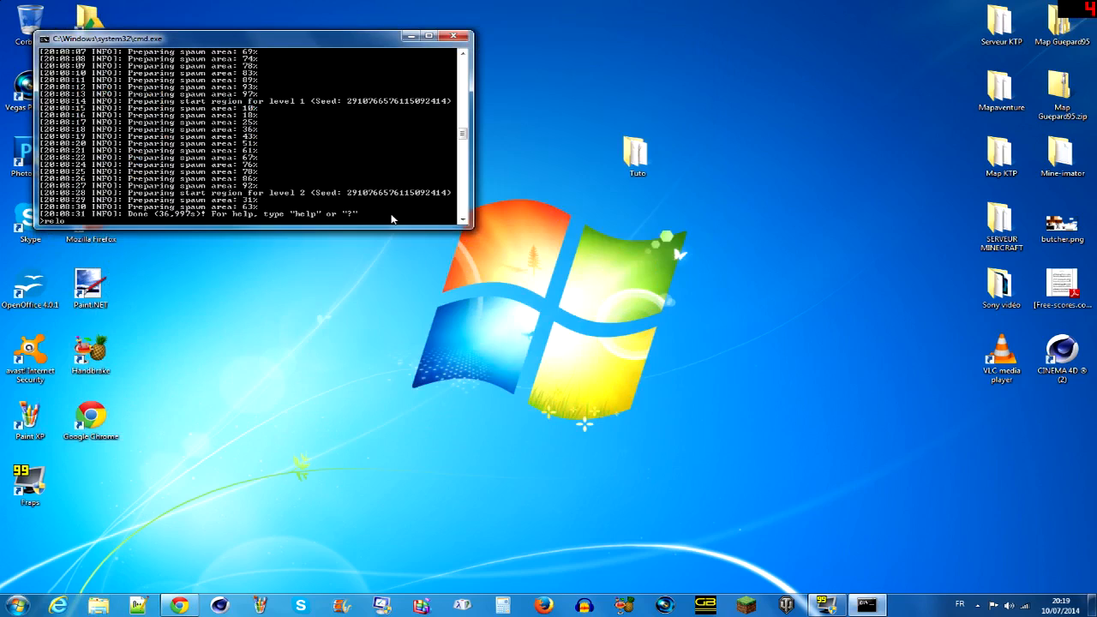
- Clear the partial console command, and try to reach the server by launching Minecraft with the OptiFine 1.7.2 profile
{"action": "key", "text": "BackSpace"}
{"action": "key", "text": "BackSpace"}
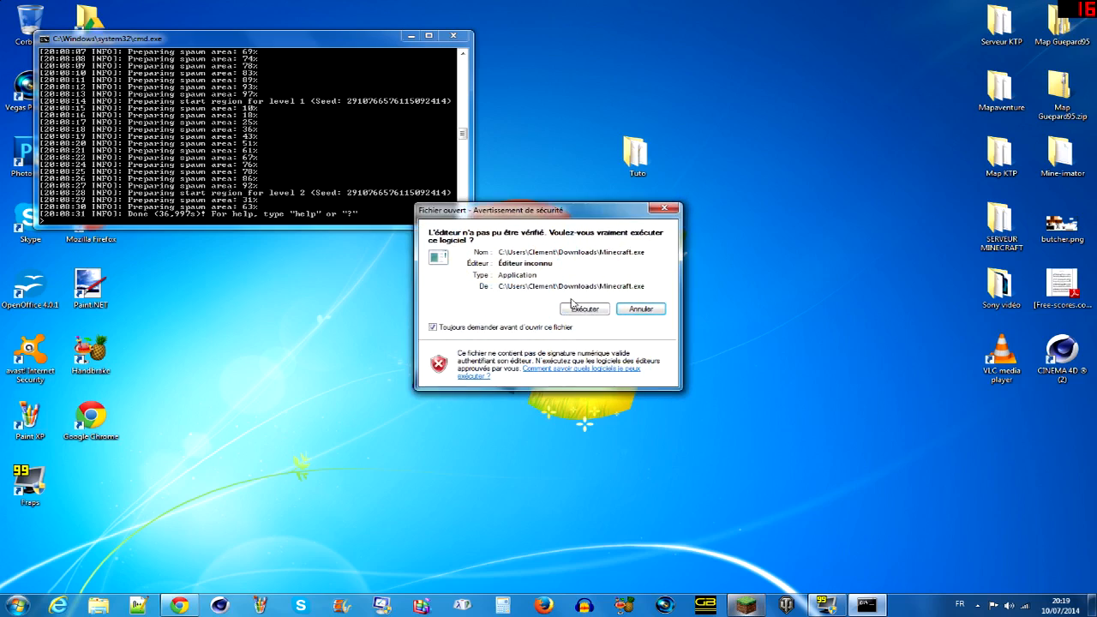
{"action": "left_click", "coordinate": [576, 310]}
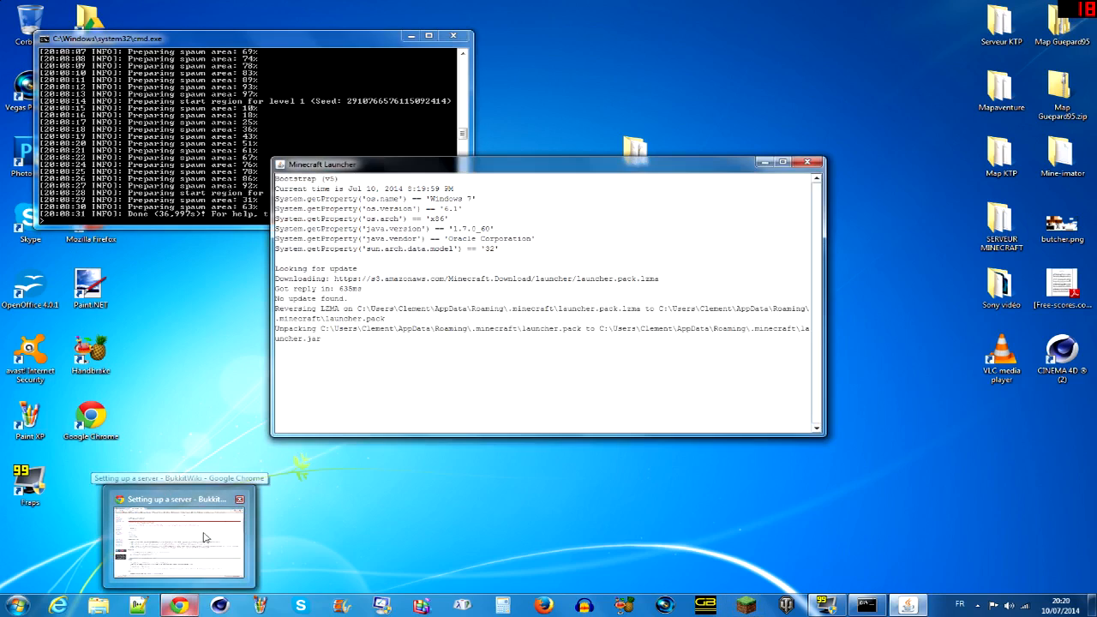
{"action": "left_click", "coordinate": [227, 508]}
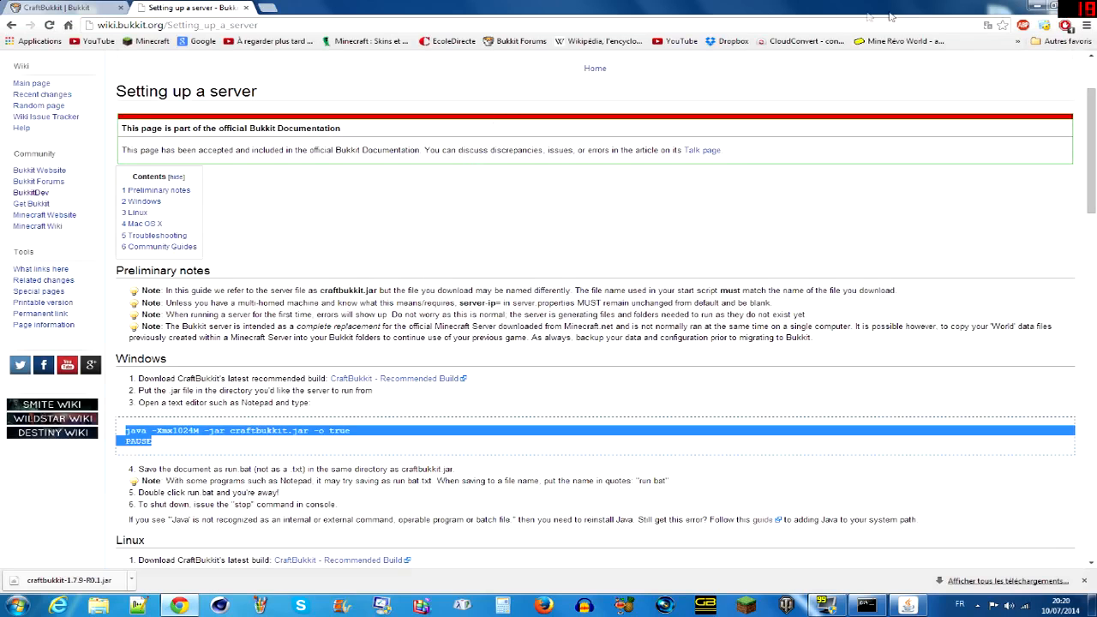
{"action": "left_click", "coordinate": [1035, 8]}
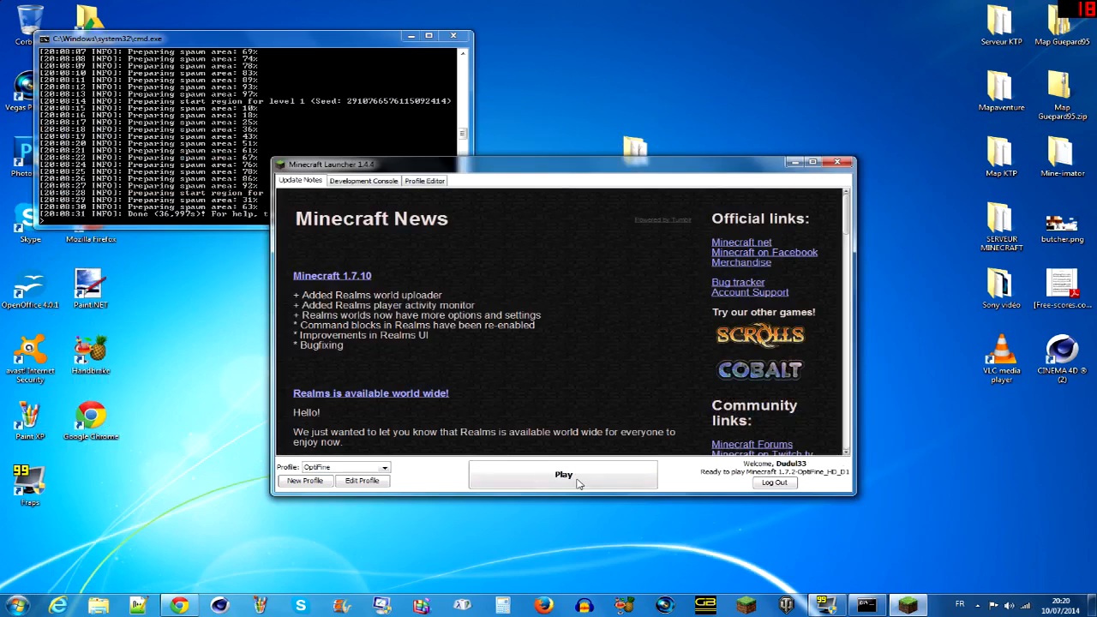
{"action": "left_click", "coordinate": [577, 483]}
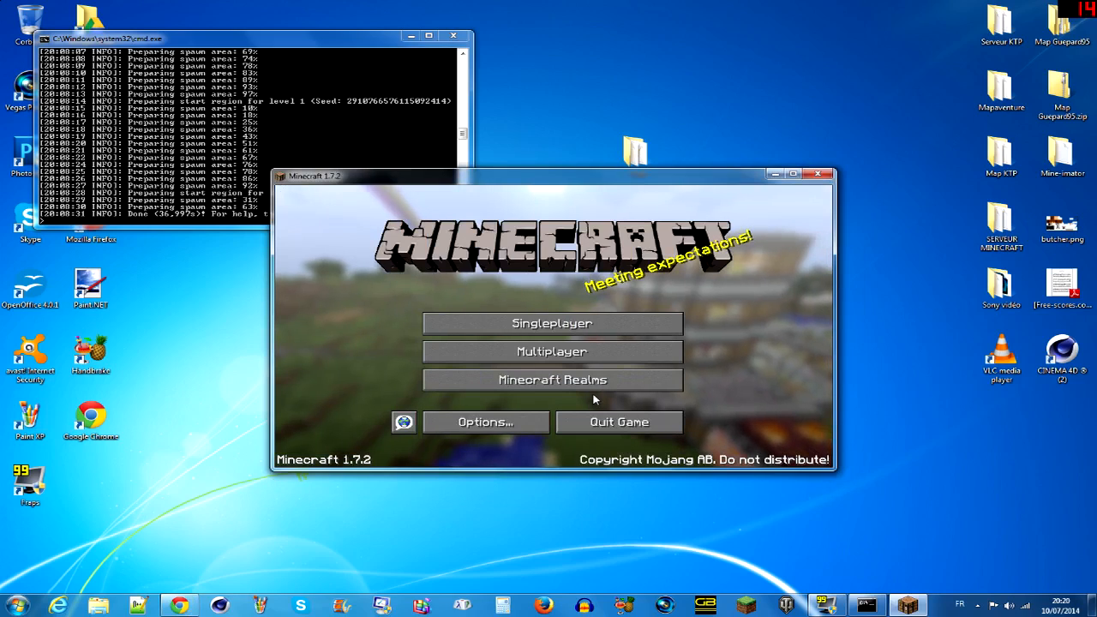
{"action": "left_click", "coordinate": [598, 352]}
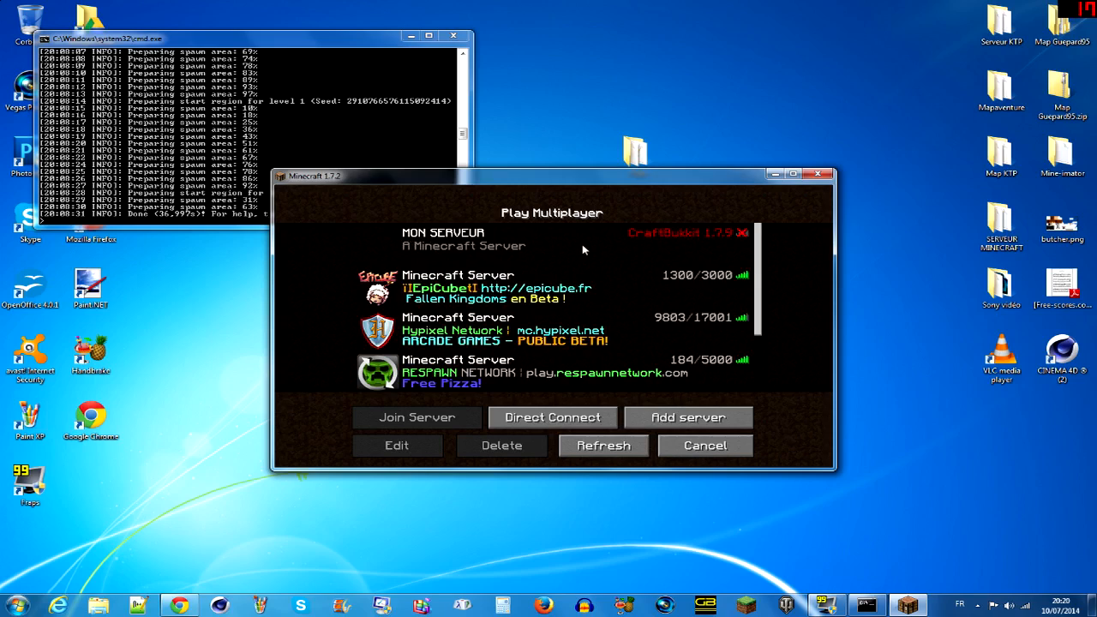
{"action": "left_click", "coordinate": [818, 174]}
- Restart the Minecraft launcher and save a new profile based on OptiFine that uses release 1.7.9
{"action": "left_click", "coordinate": [746, 605]}
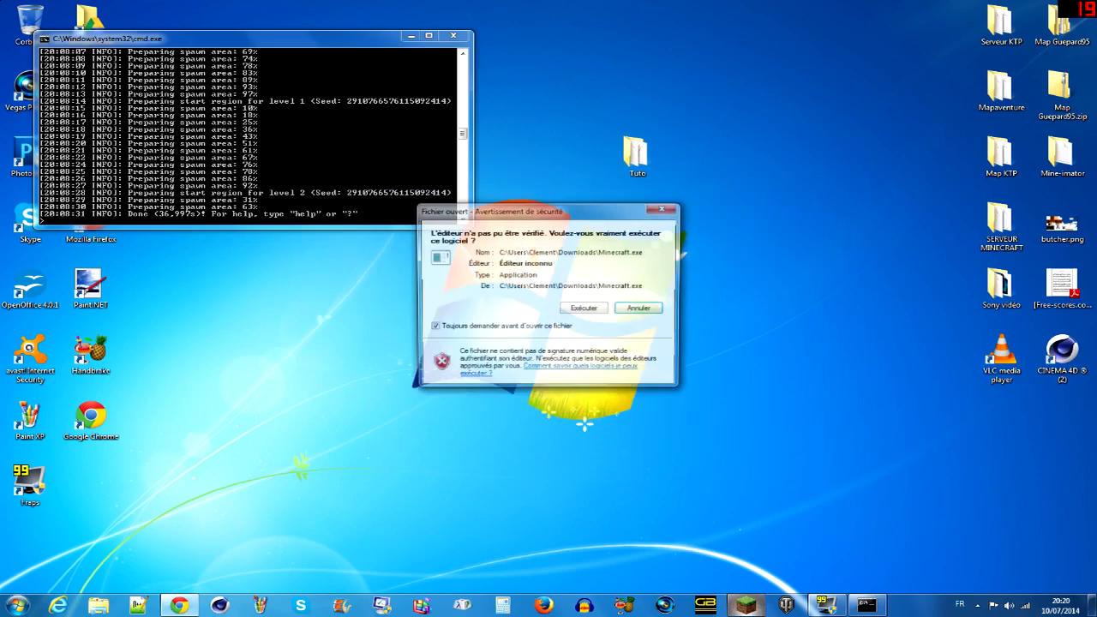
{"action": "left_click", "coordinate": [591, 310]}
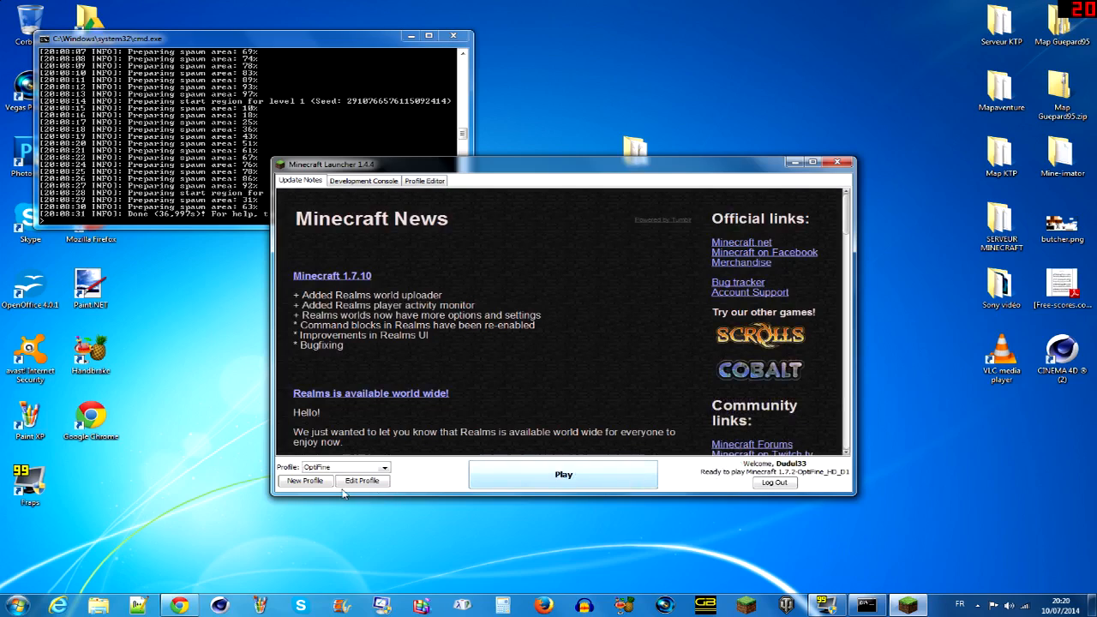
{"action": "left_click", "coordinate": [302, 480]}
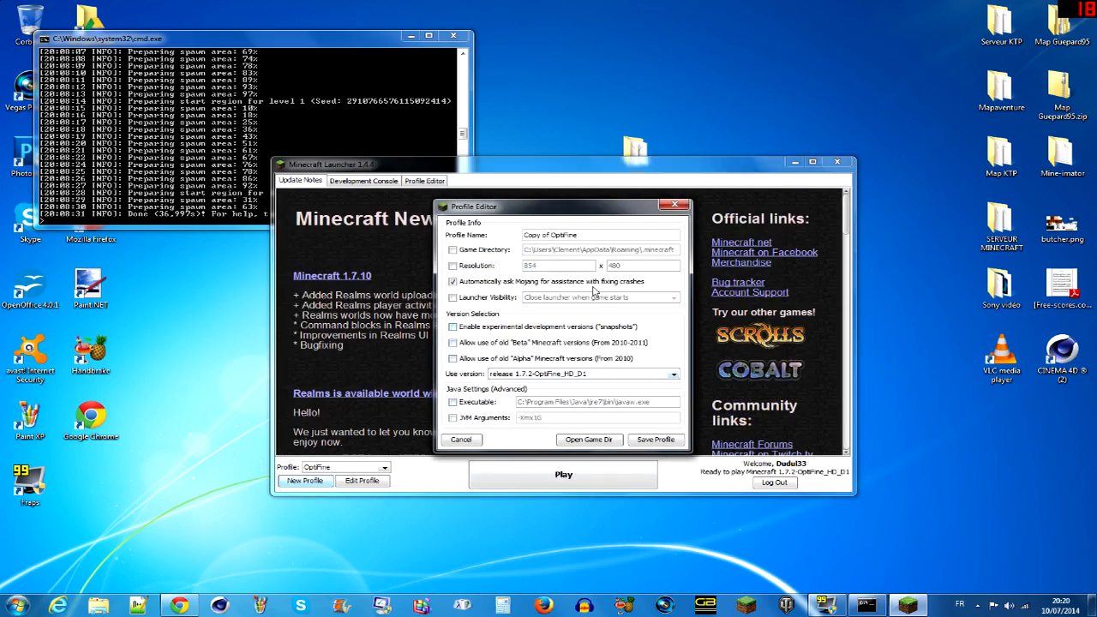
{"action": "left_click", "coordinate": [586, 373]}
{"action": "scroll", "coordinate": [542, 400], "scroll_direction": "up", "scroll_amount": 3}
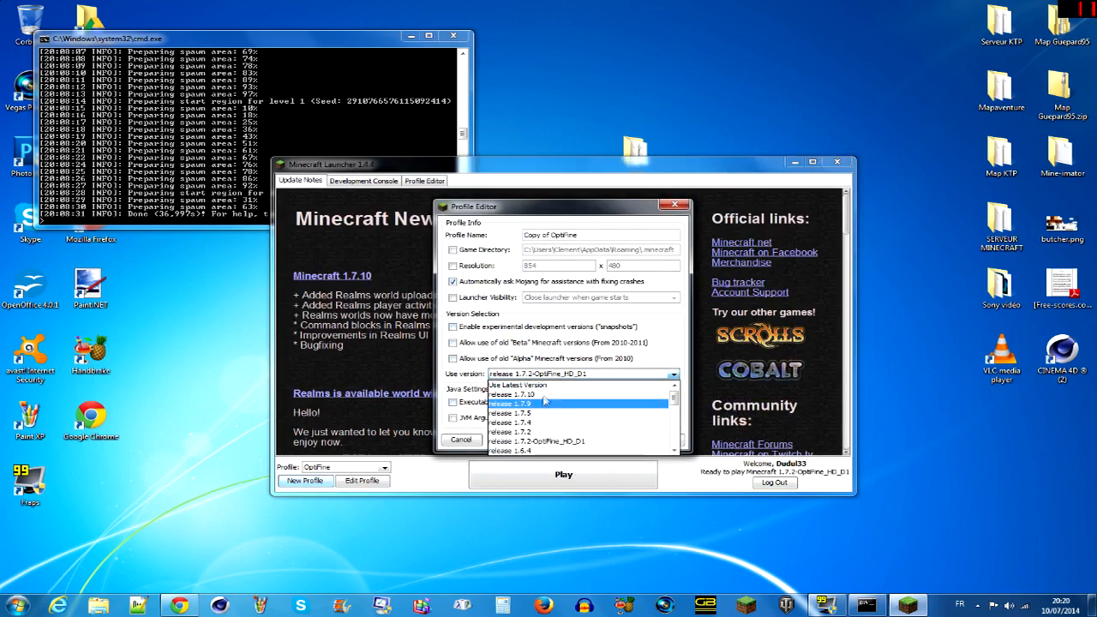
{"action": "left_click", "coordinate": [541, 403]}
{"action": "left_click", "coordinate": [562, 375]}
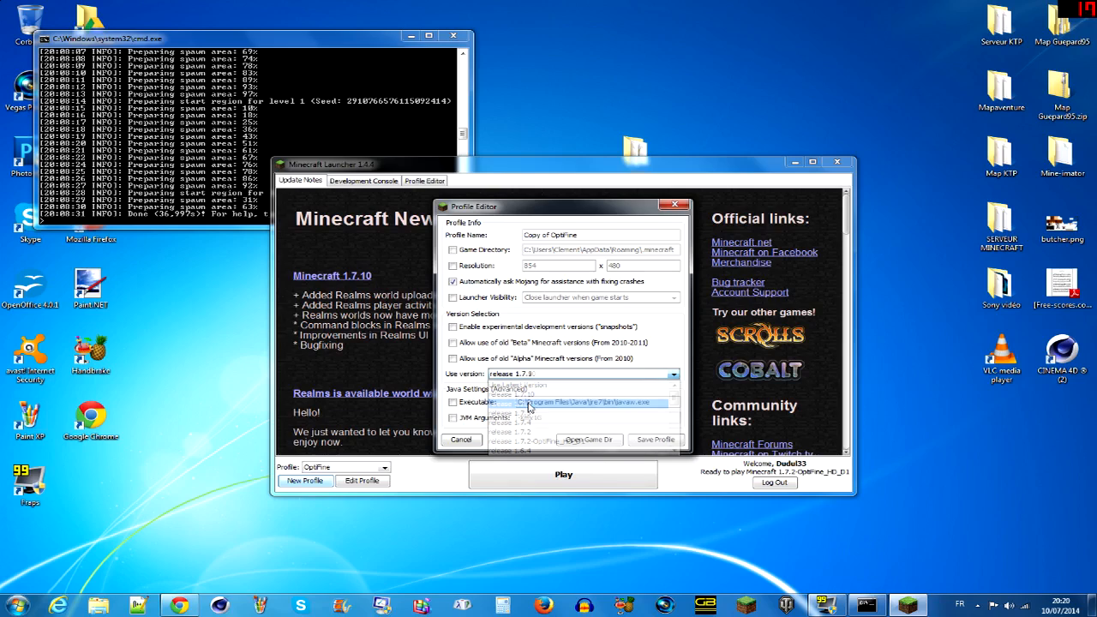
{"action": "left_click", "coordinate": [656, 400]}
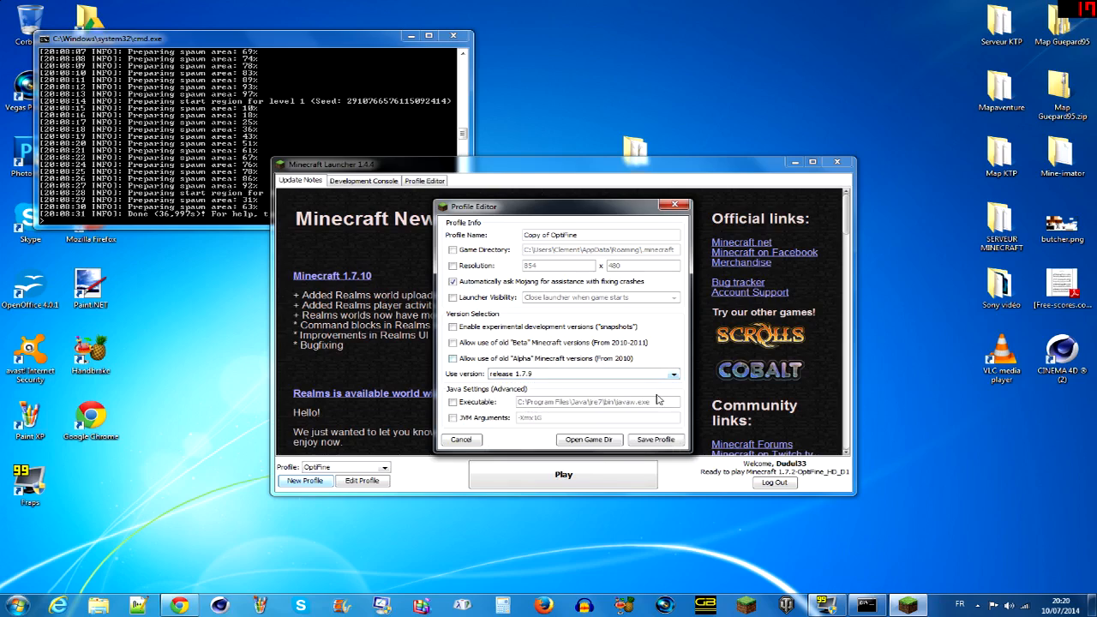
{"action": "left_click", "coordinate": [653, 439]}
- Launch Minecraft 1.7.9 with the new profile, and open and refresh the multiplayer server list
{"action": "left_click", "coordinate": [588, 473]}
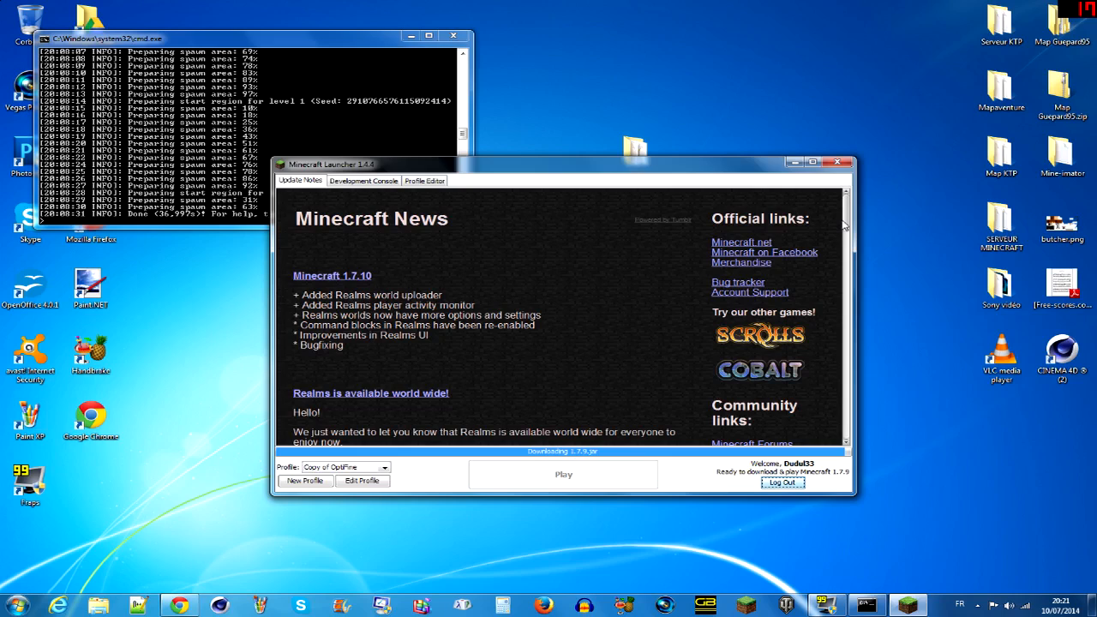
{"action": "scroll", "coordinate": [849, 216], "scroll_direction": "down", "scroll_amount": 1}
{"action": "scroll", "coordinate": [848, 216], "scroll_direction": "down", "scroll_amount": 3}
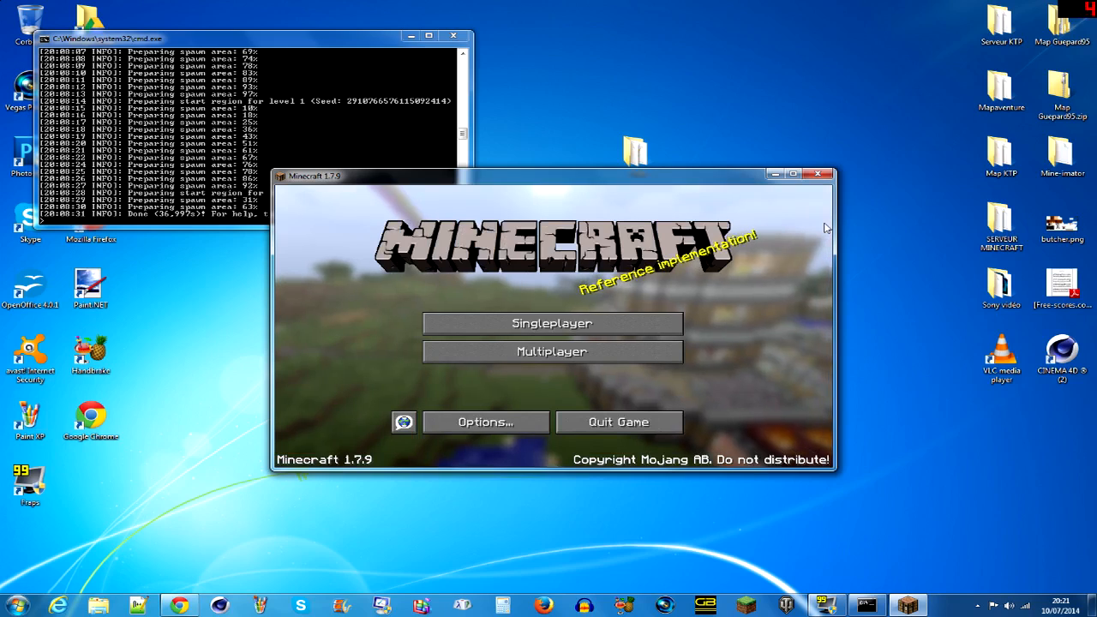
{"action": "left_click", "coordinate": [649, 347]}
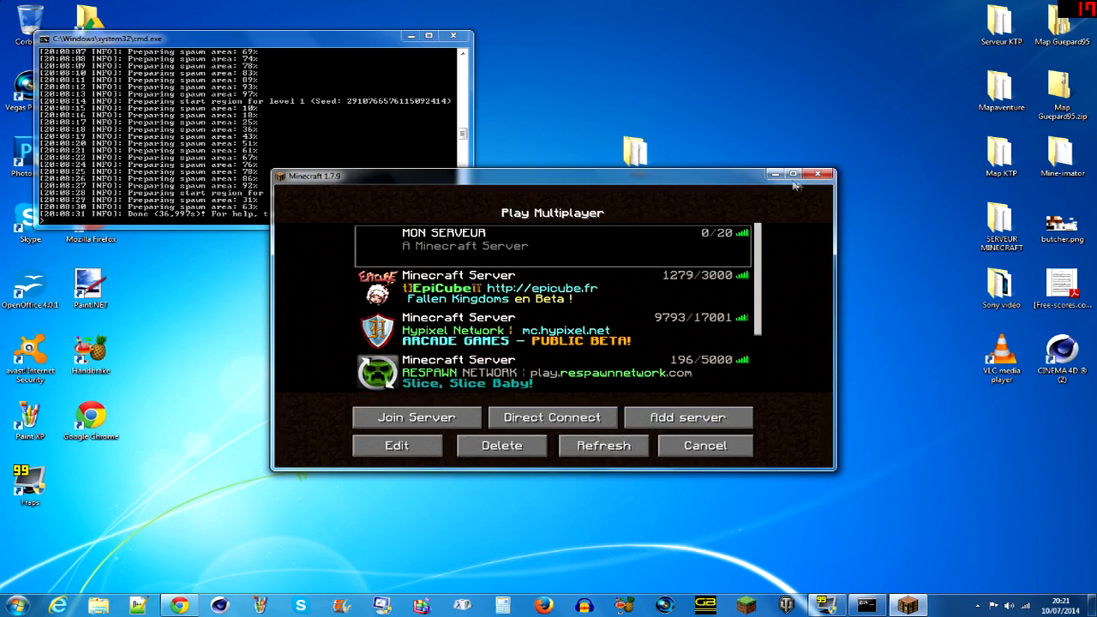
{"action": "left_click", "coordinate": [603, 445]}
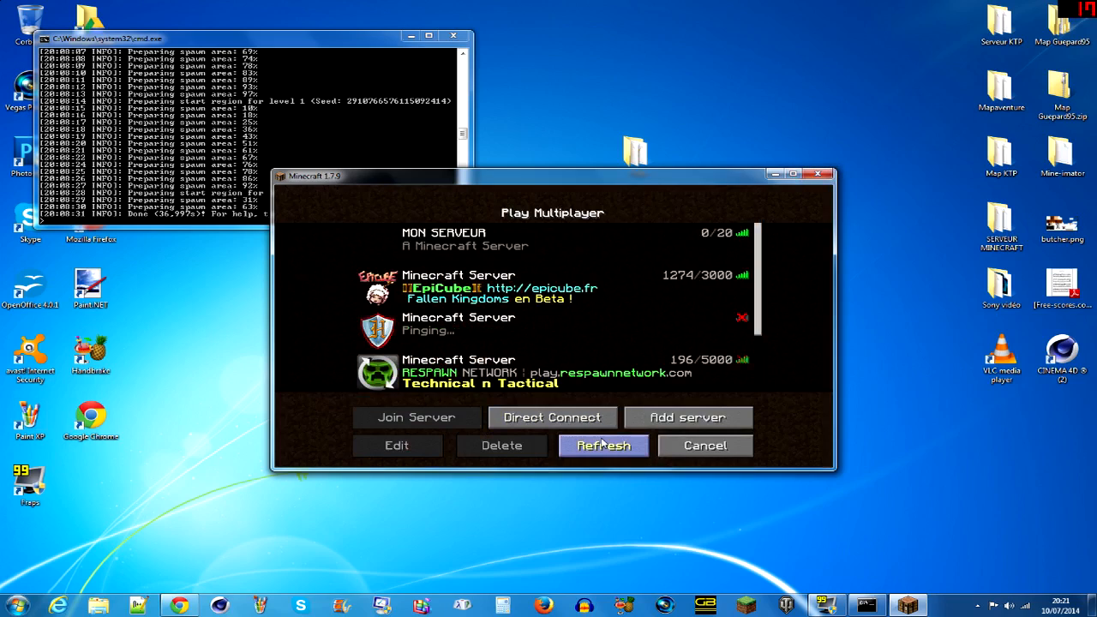
- Run reload in the server console, refresh Minecraft's multiplayer server list, and return to the console
{"action": "key", "text": "alt+Tab"}
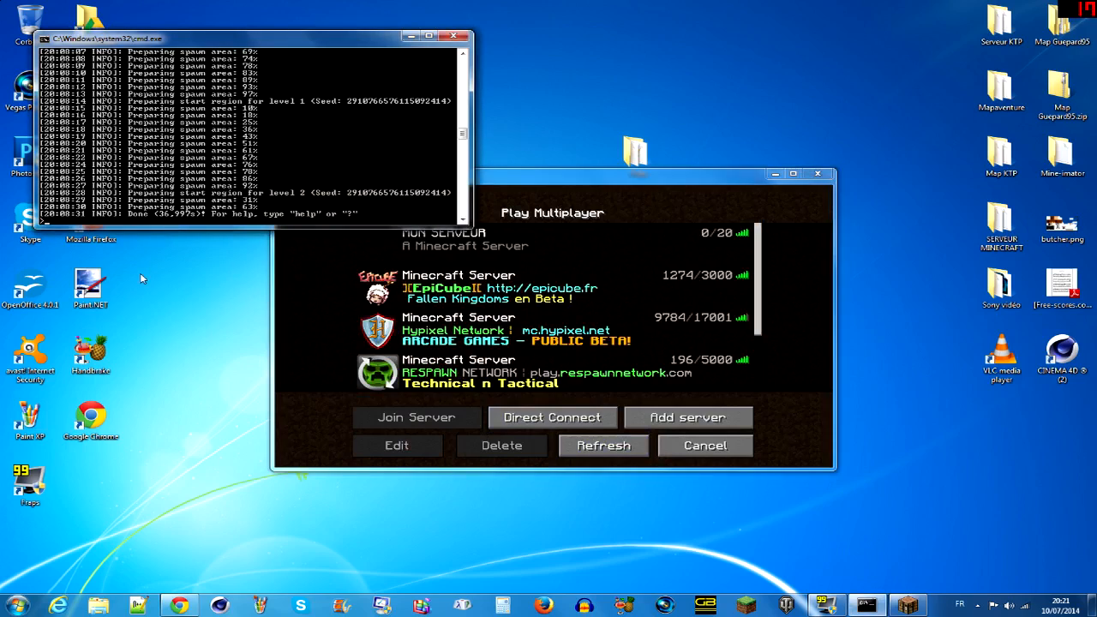
{"action": "type", "text": "reload"}
{"action": "key", "text": "Return"}
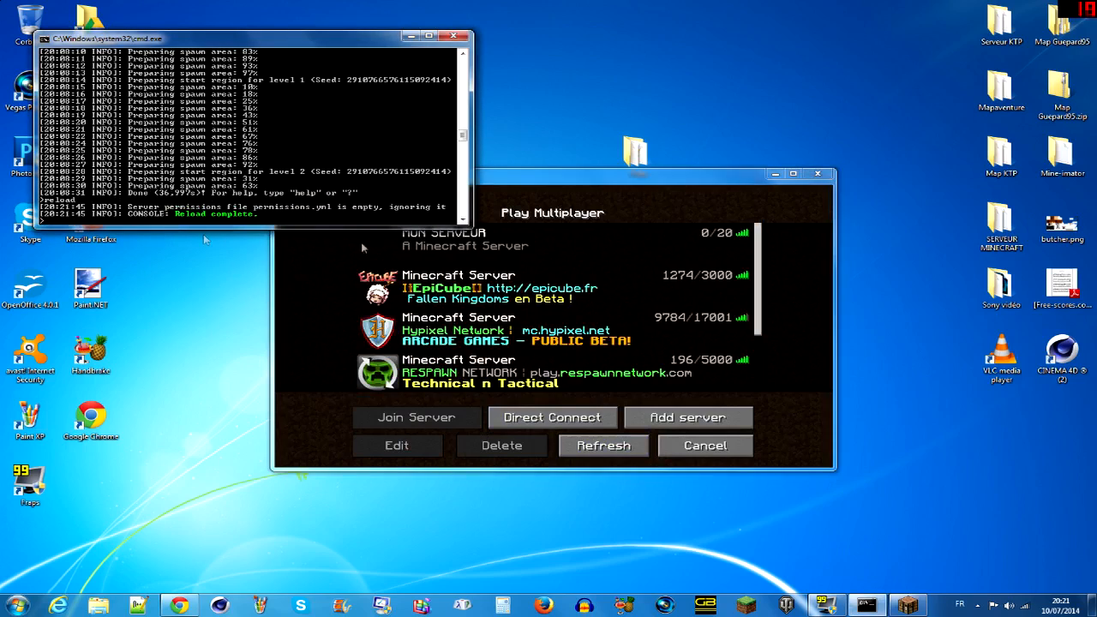
{"action": "left_click", "coordinate": [603, 445]}
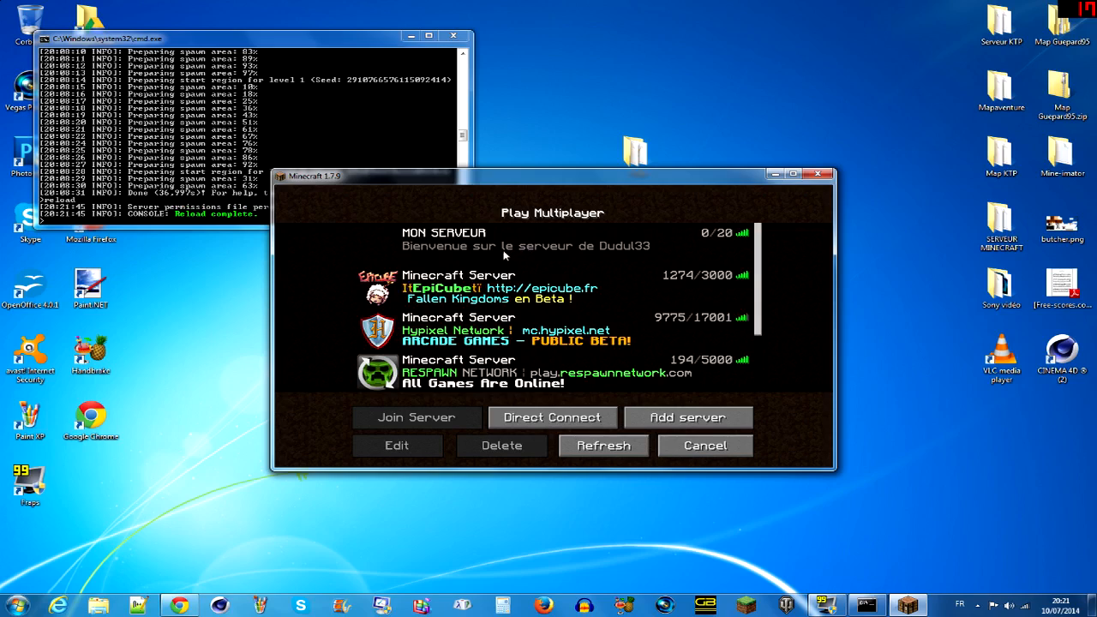
{"action": "left_click", "coordinate": [162, 224]}
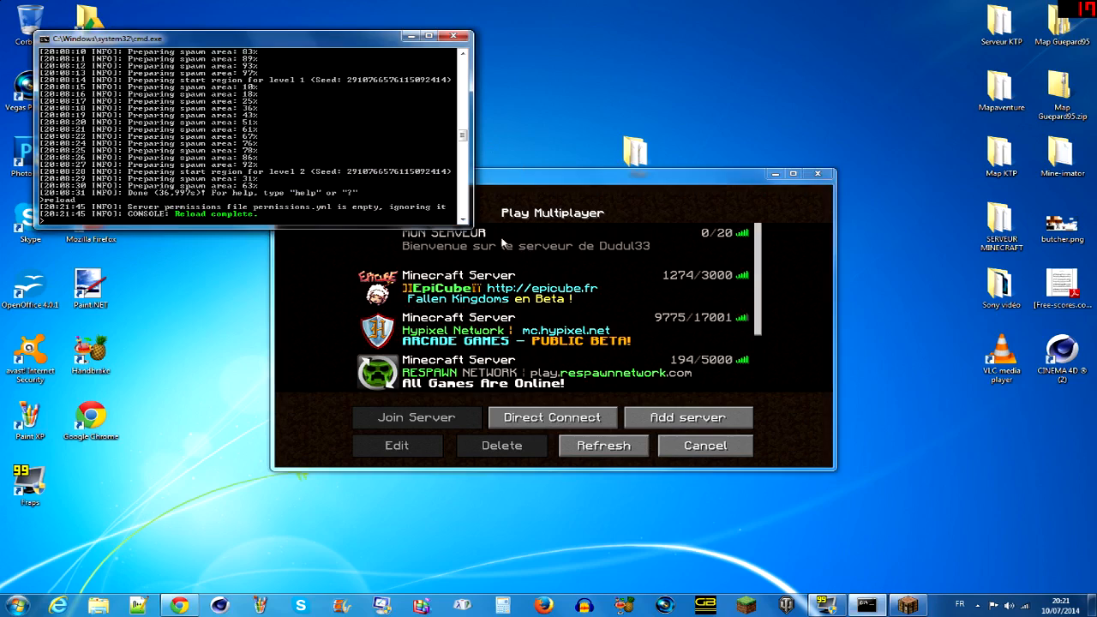
- Join the MON SERVEUR server, and grant the connected player operator rights with the op command in the server console
{"action": "left_click", "coordinate": [431, 248]}
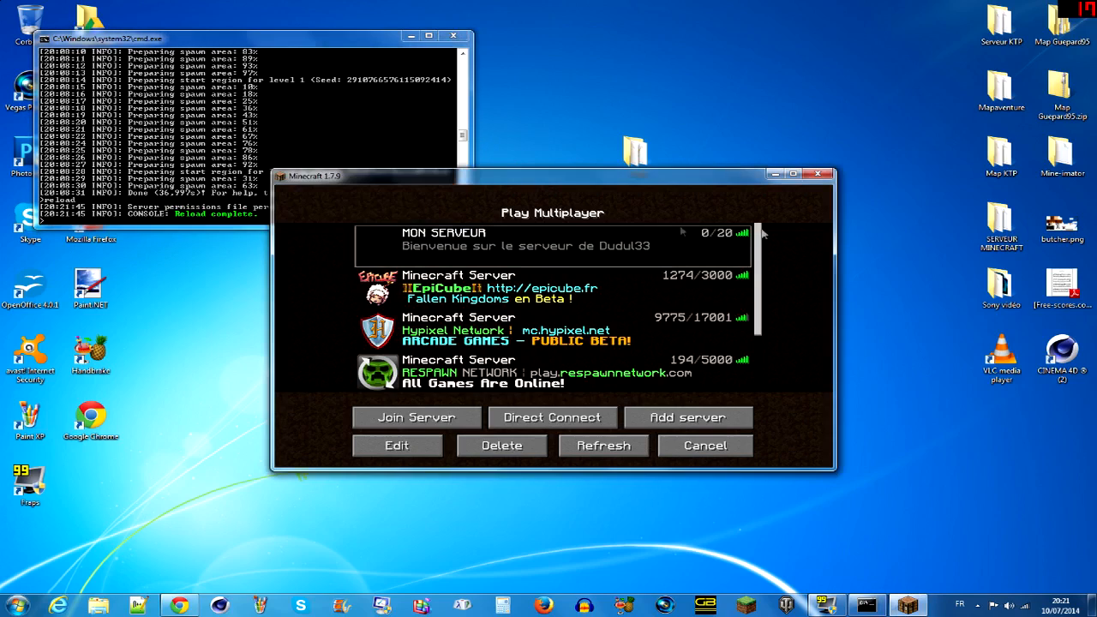
{"action": "double_click", "coordinate": [663, 257]}
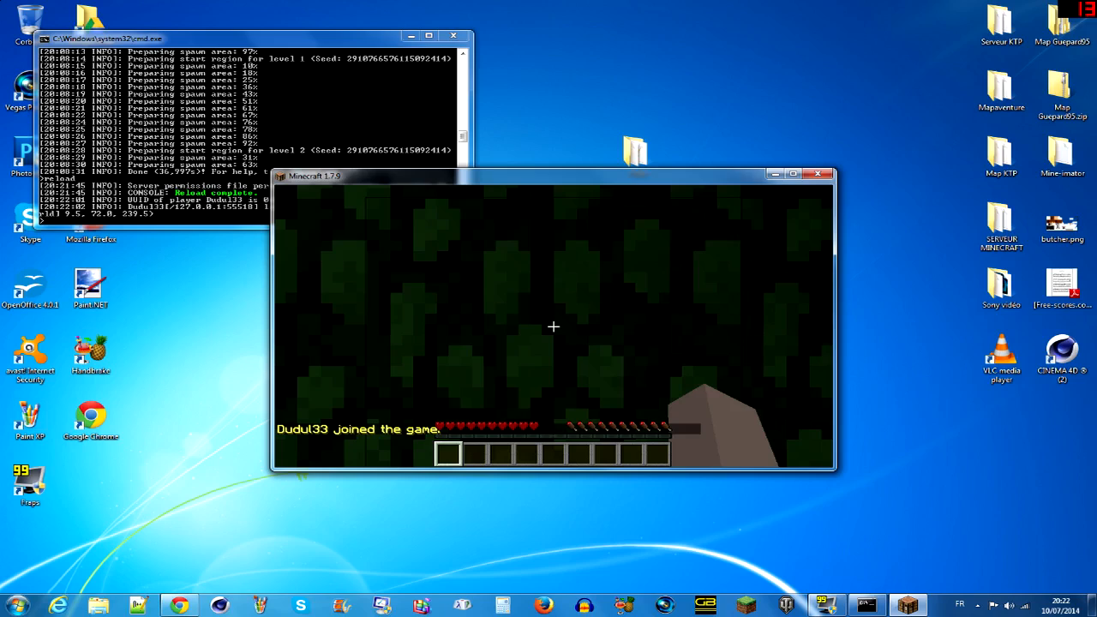
{"action": "key", "text": "Escape"}
{"action": "left_click", "coordinate": [164, 220]}
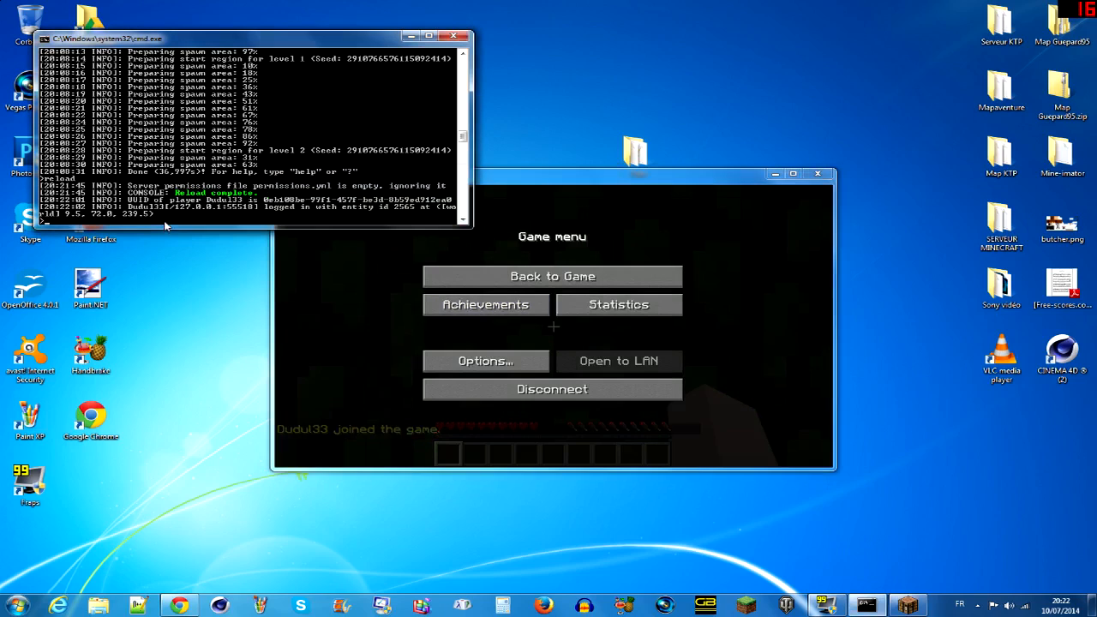
{"action": "type", "text": "op Dudul33"}
{"action": "key", "text": "Return"}
- Return to the running game and maximize the Minecraft window
{"action": "left_click", "coordinate": [522, 283]}
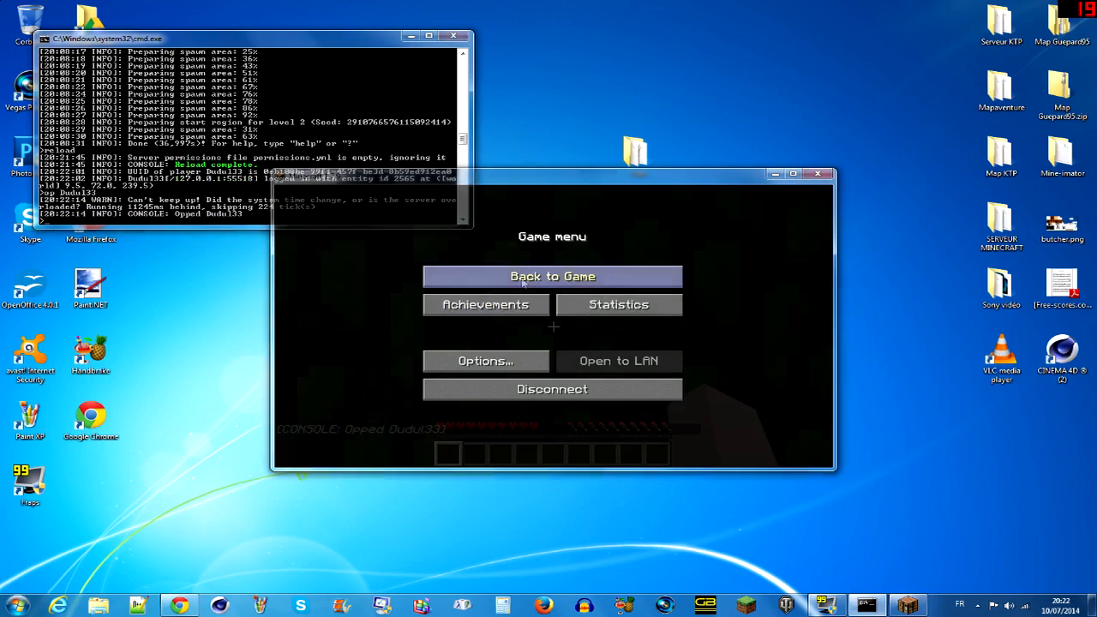
{"action": "left_click", "coordinate": [523, 277]}
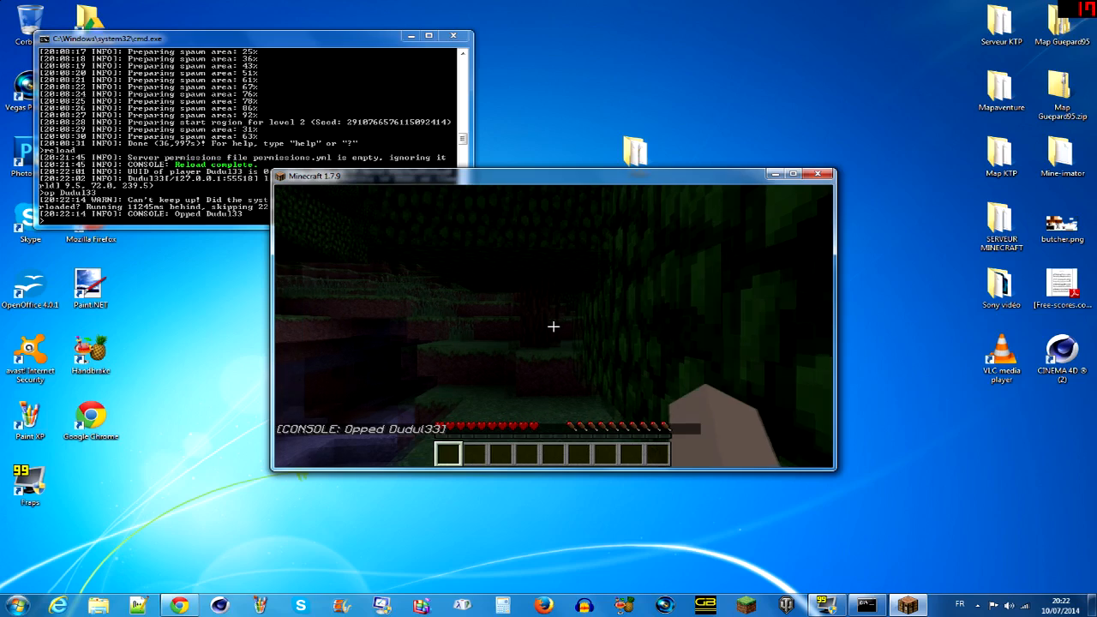
{"action": "key", "text": "Escape"}
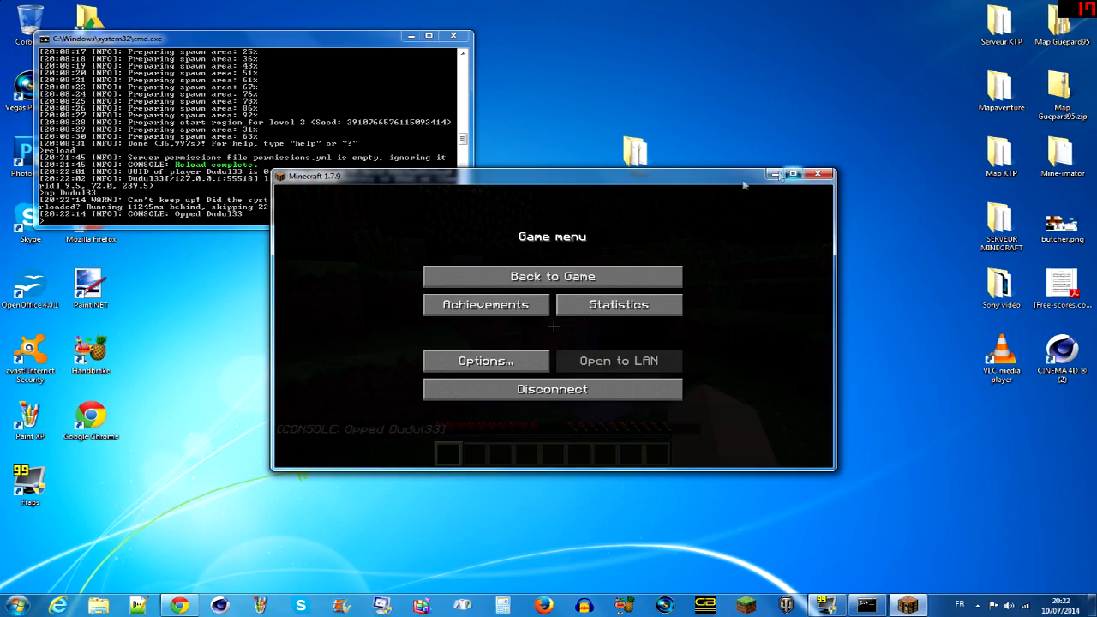
{"action": "left_click", "coordinate": [792, 173]}
{"action": "left_click", "coordinate": [548, 198]}
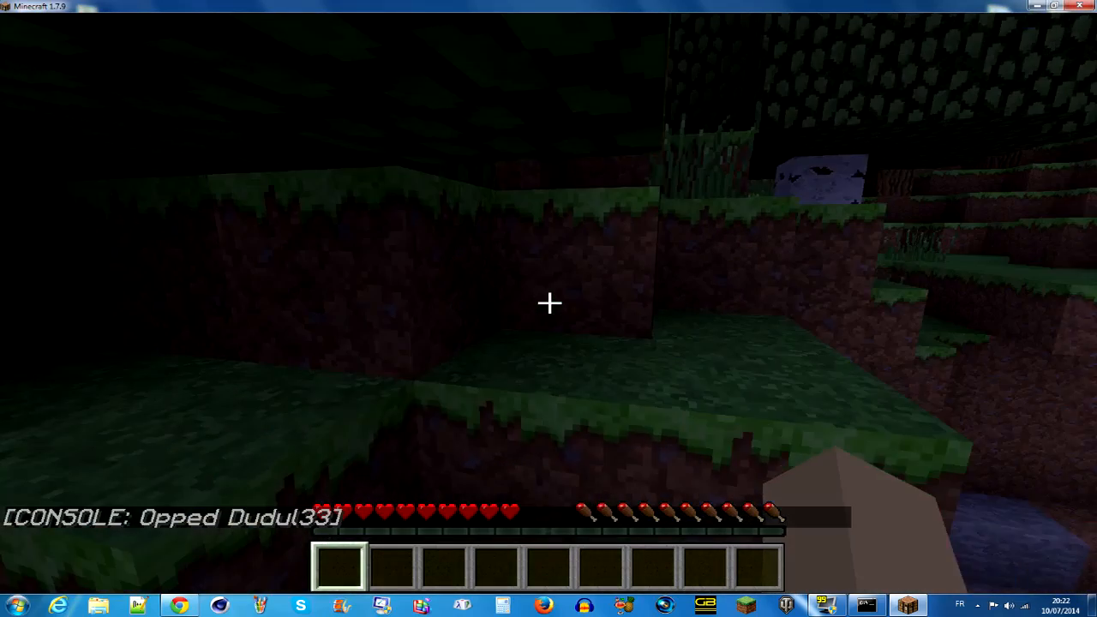
- Try the in-game command /gm 1, and switch to creative mode with /gamemode 1
{"action": "type", "text": "/gm 1"}
{"action": "key", "text": "Return"}
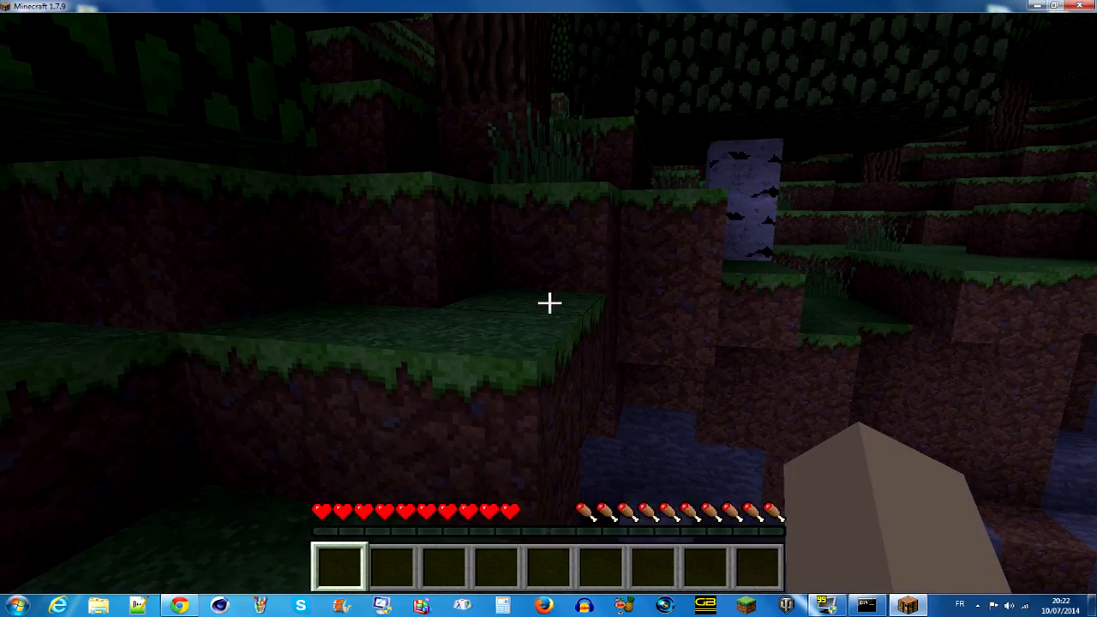
{"action": "type", "text": "/g"}
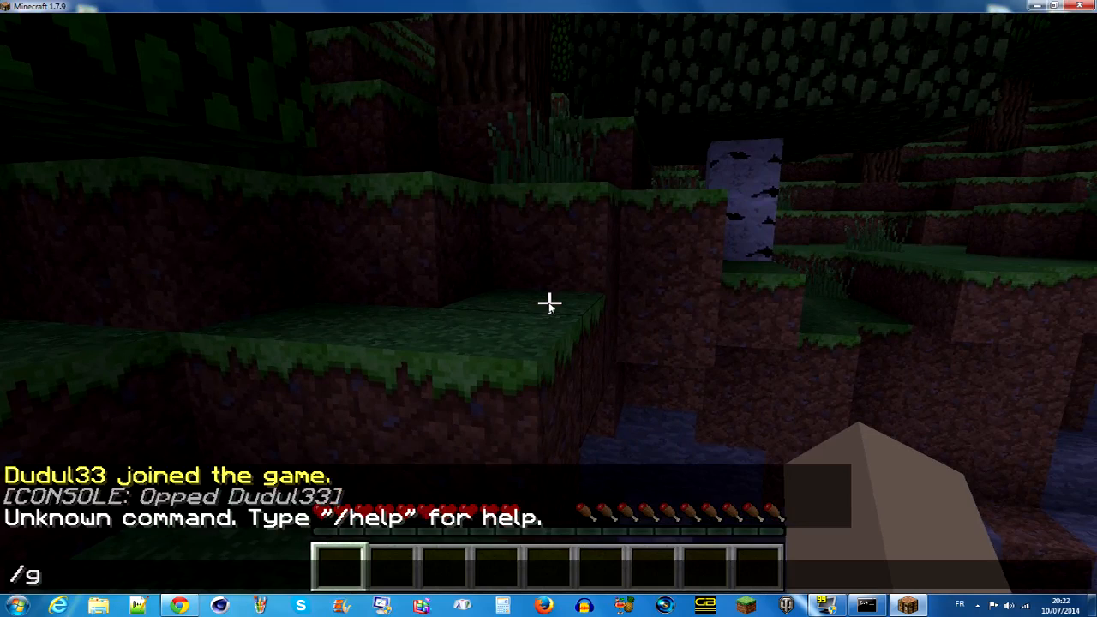
{"action": "type", "text": "amemode 1"}
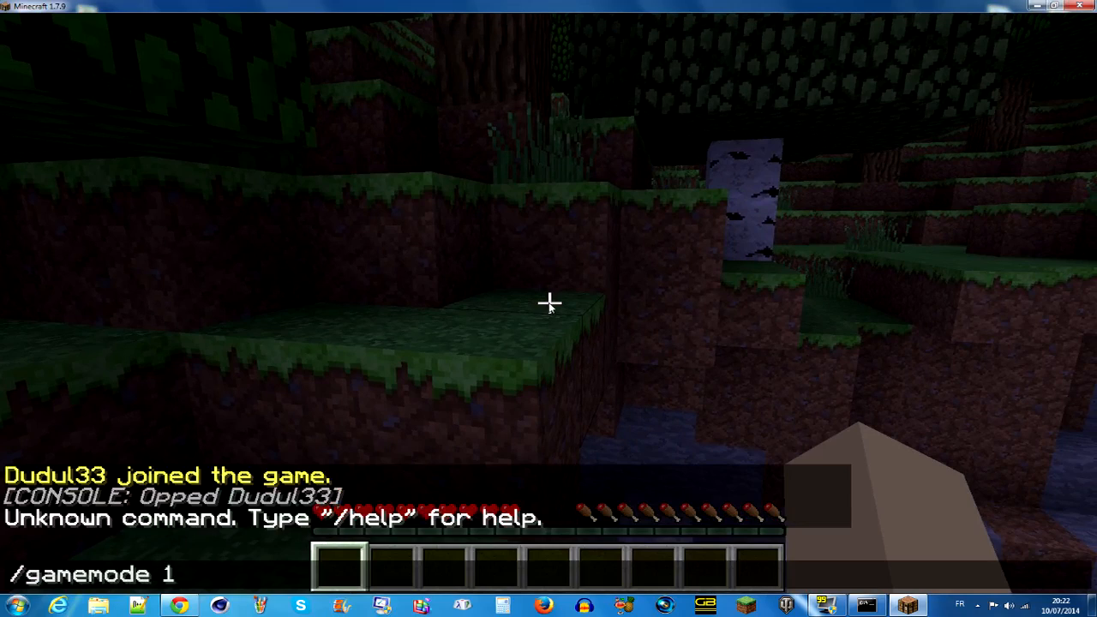
{"action": "key", "text": "Return"}
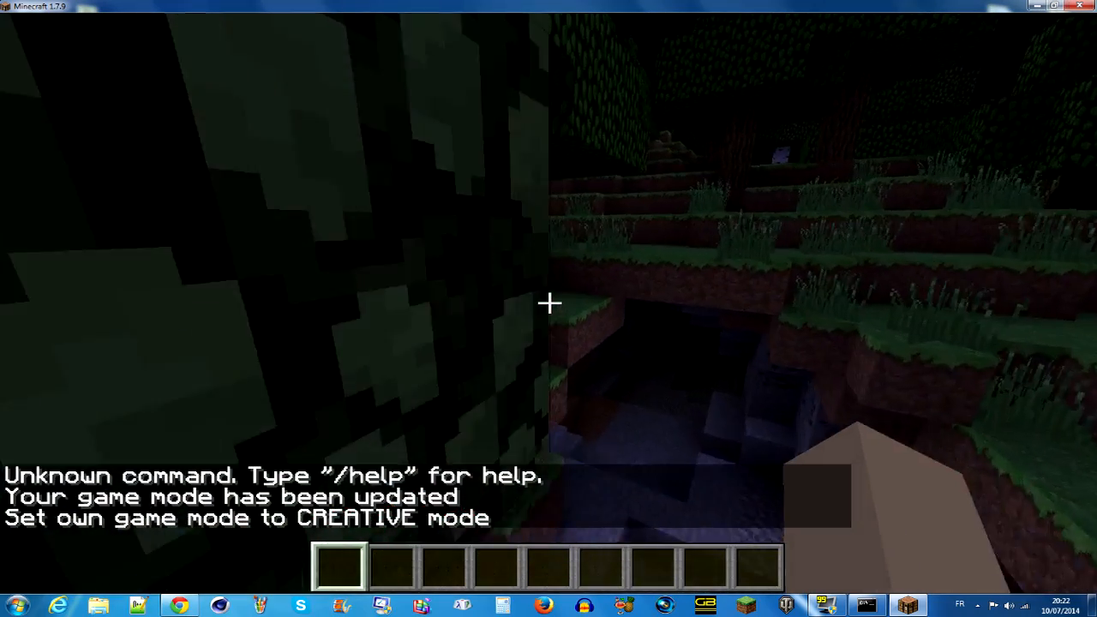
- Pause the game and remove the player's operator rights with the deop command in the server console
{"action": "key", "text": "Escape"}
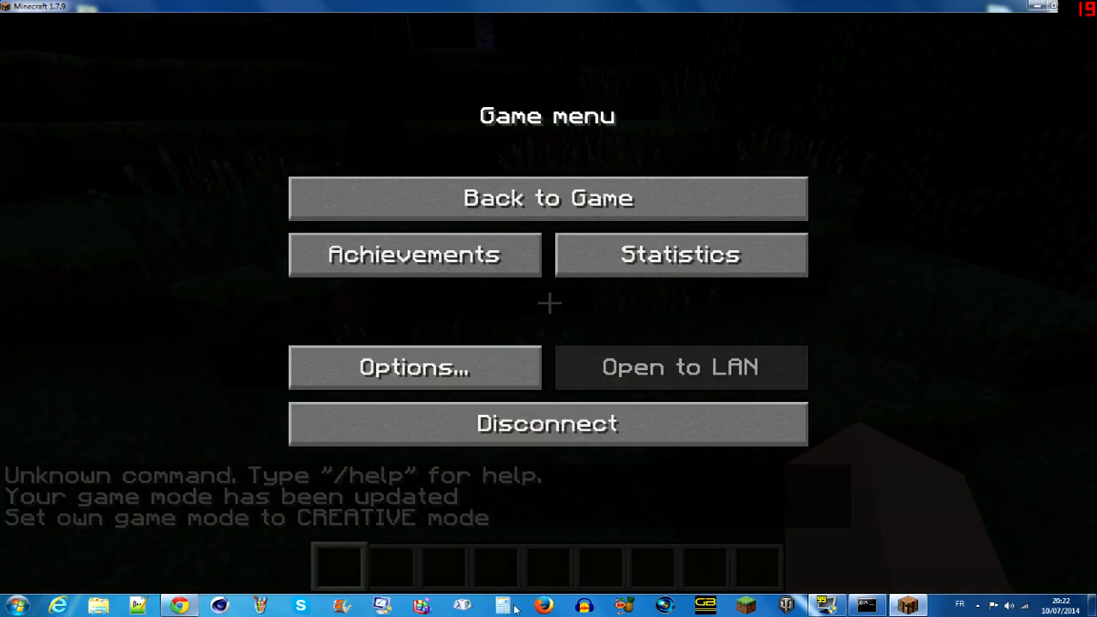
{"action": "left_click", "coordinate": [866, 605]}
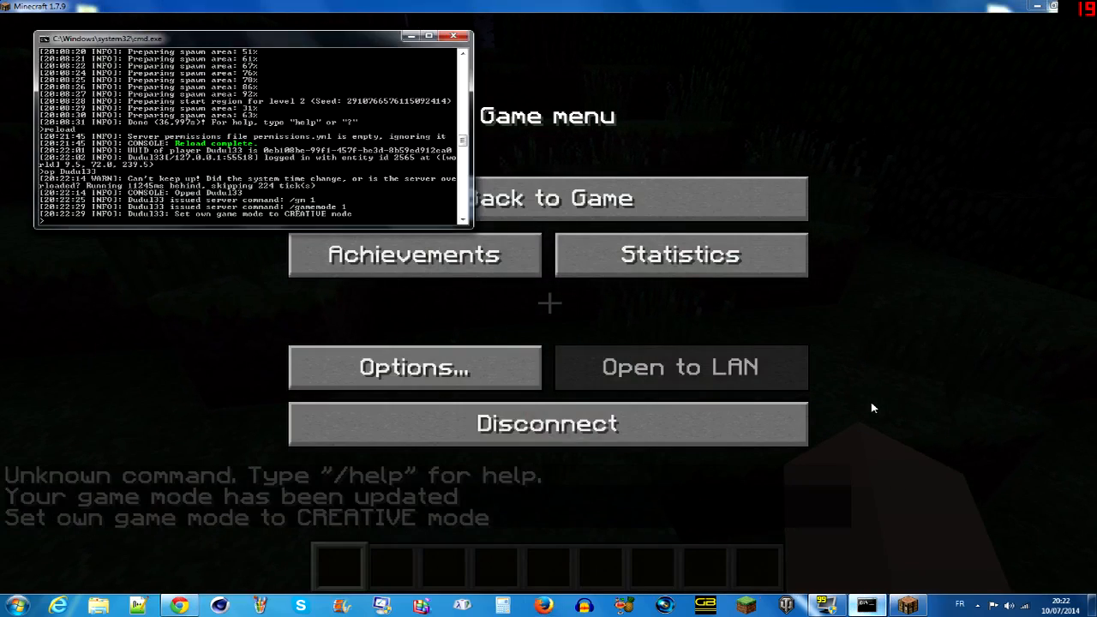
{"action": "type", "text": "deop D"}
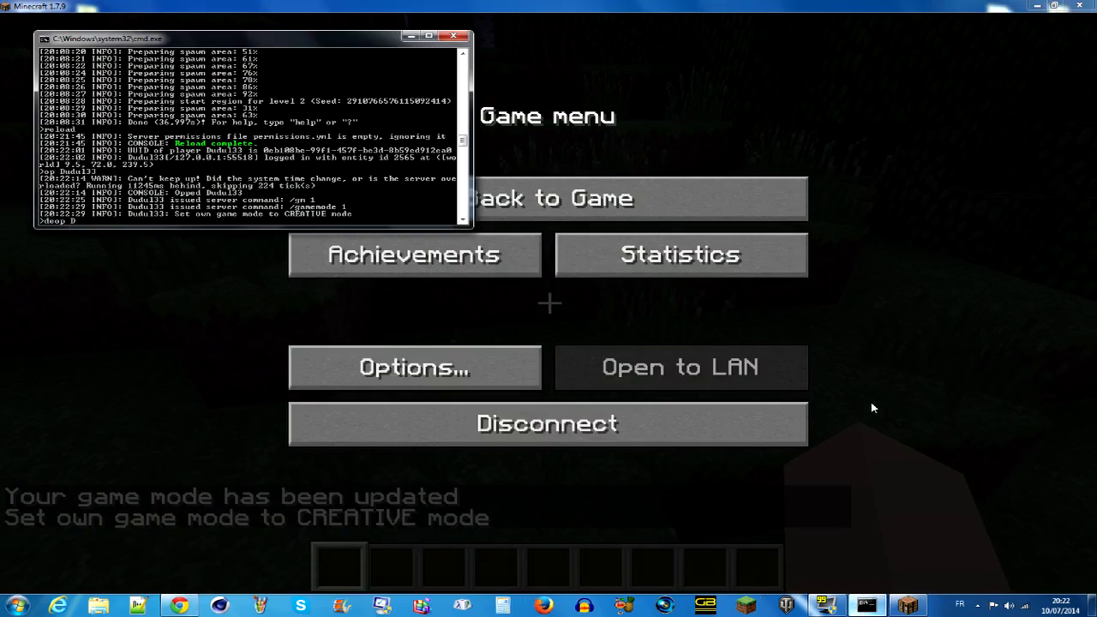
{"action": "type", "text": "udu133"}
{"action": "key", "text": "Return"}
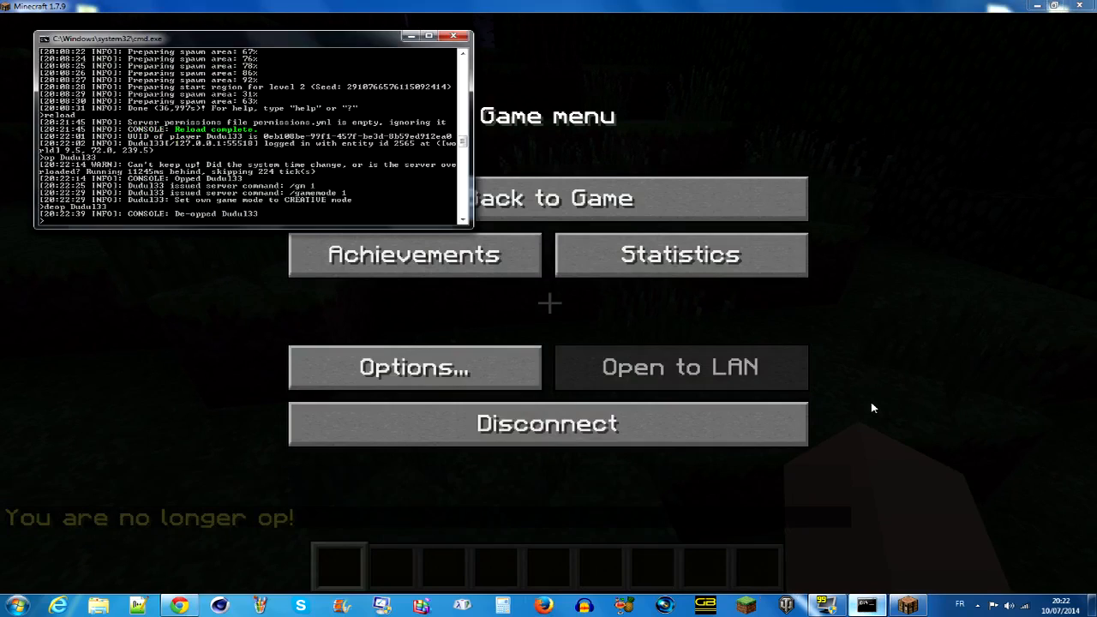
- Resume the game and try to switch to survival mode with /gamemode 0 as a non-operator
{"action": "left_click", "coordinate": [658, 206]}
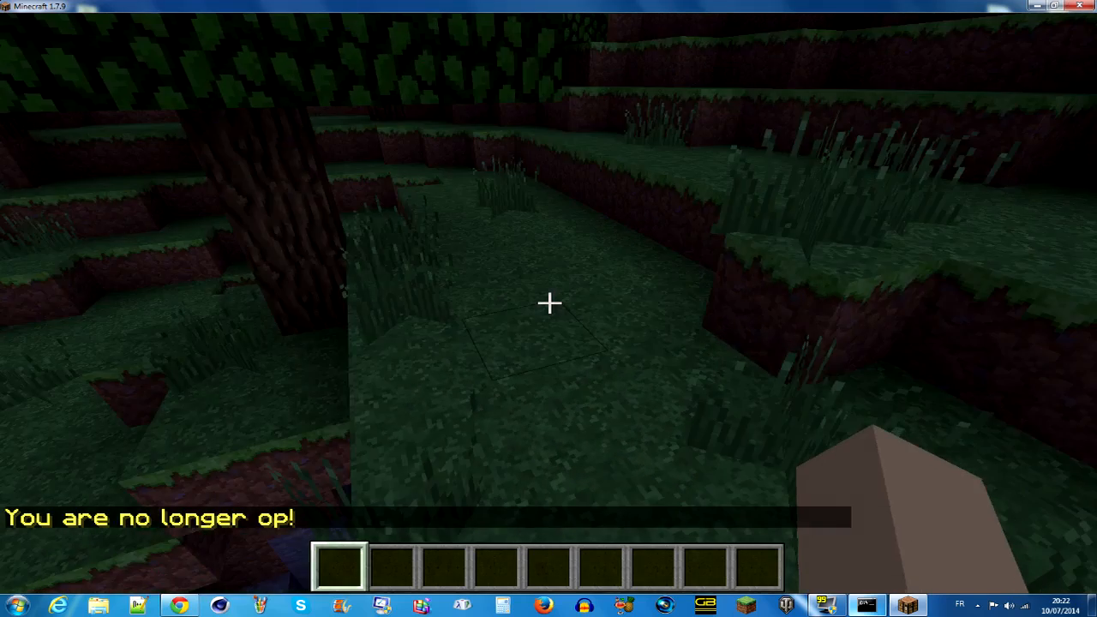
{"action": "key", "text": "slash"}
{"action": "type", "text": "gm"}
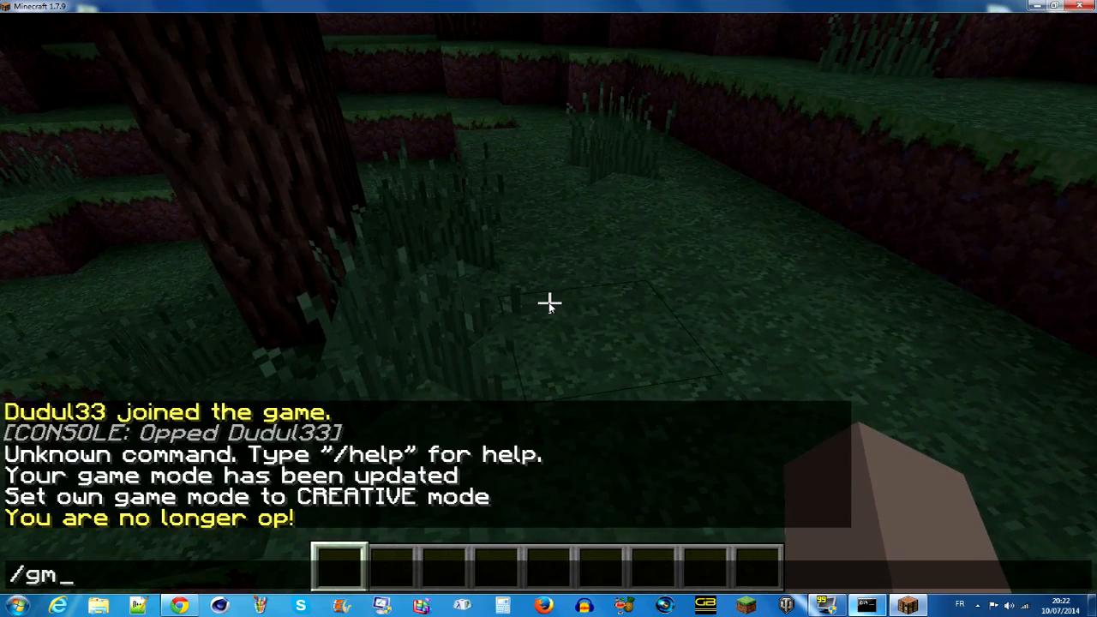
{"action": "key", "text": "BackSpace"}
{"action": "type", "text": "amemode "}
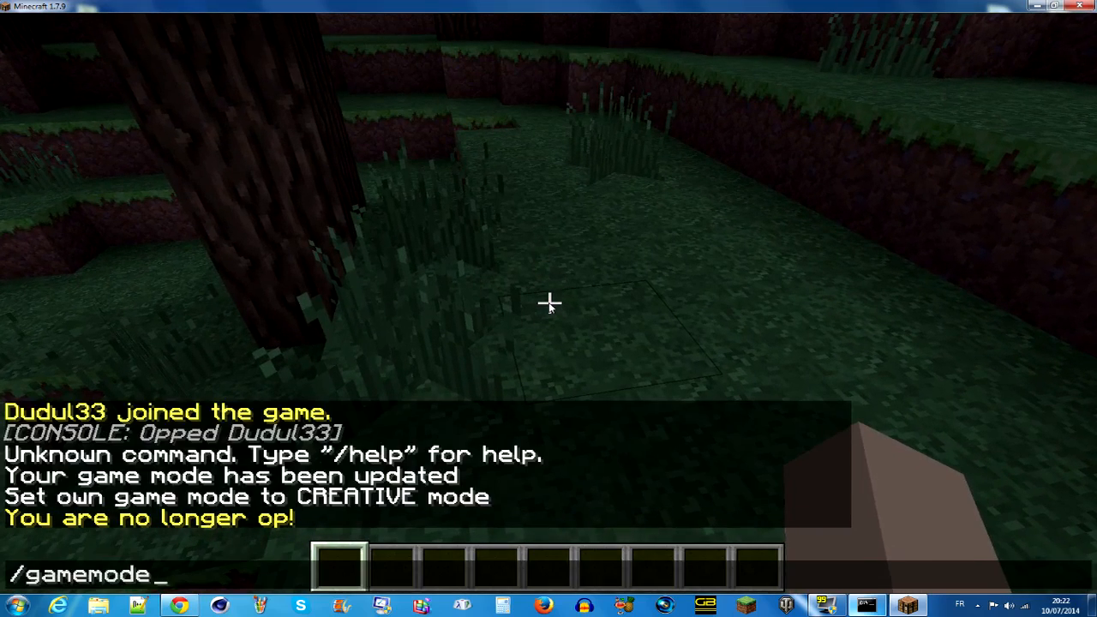
{"action": "type", "text": "0"}
{"action": "key", "text": "Return"}
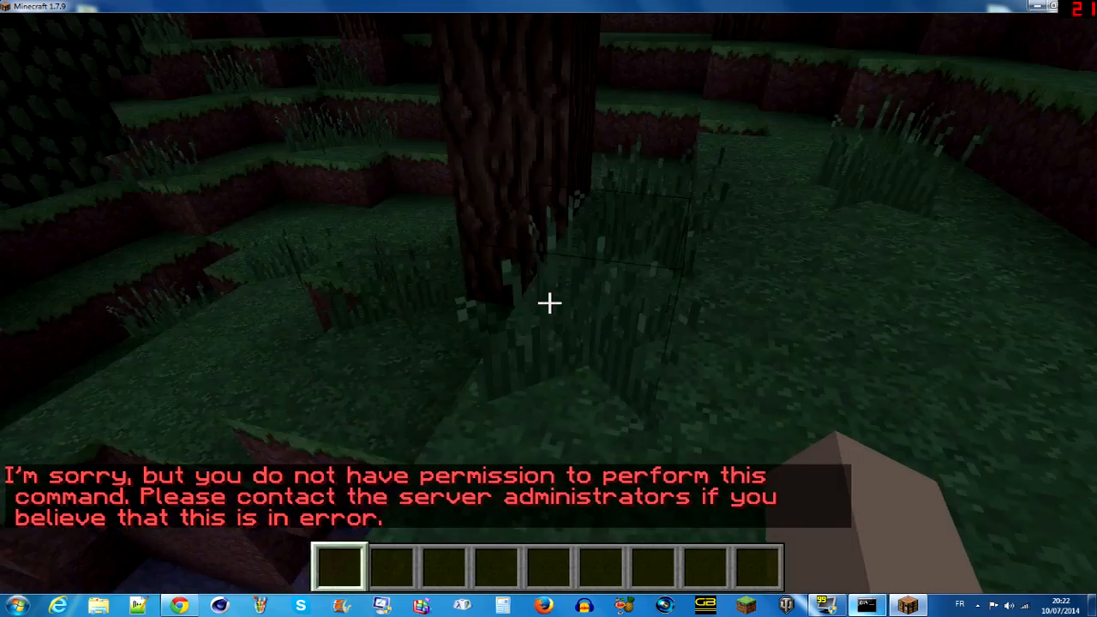
{"action": "key", "text": "w"}
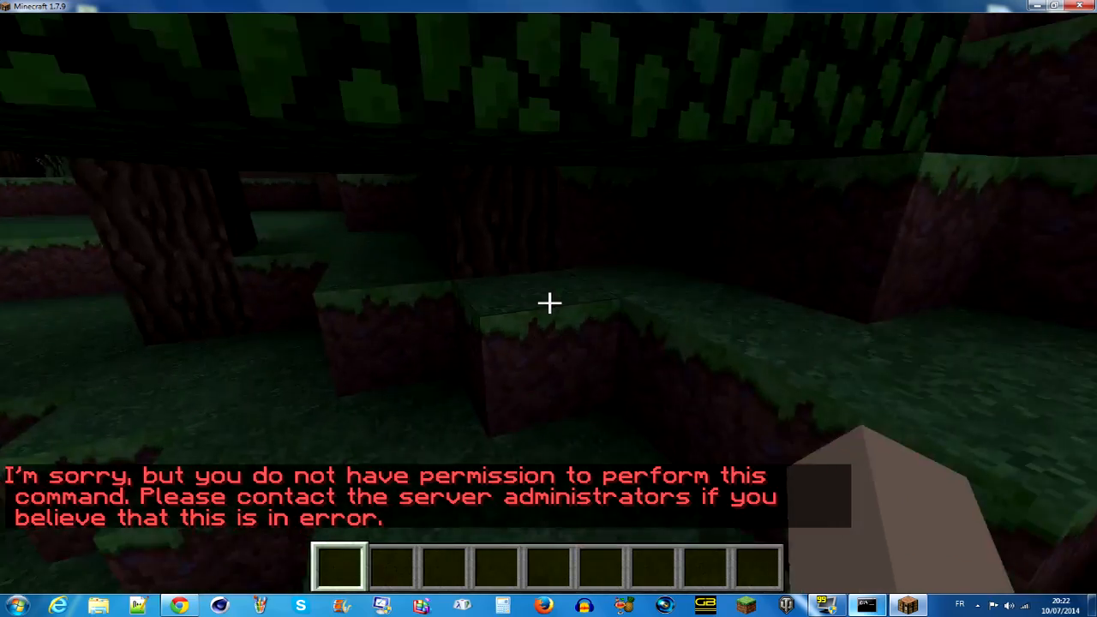
{"action": "key", "text": "w"}
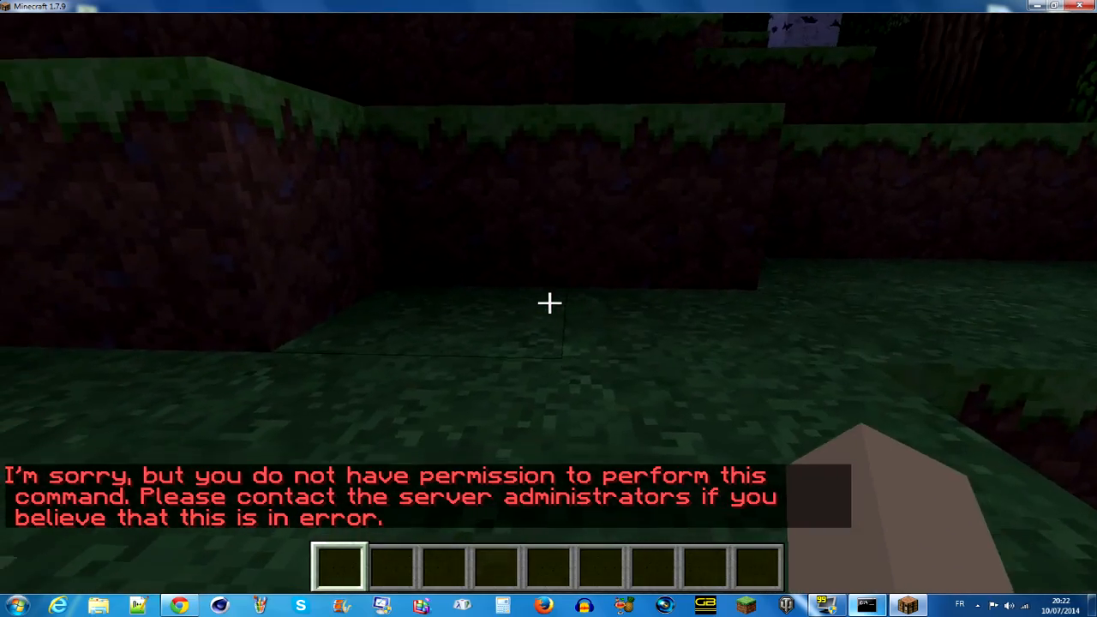
{"action": "key", "text": "w"}
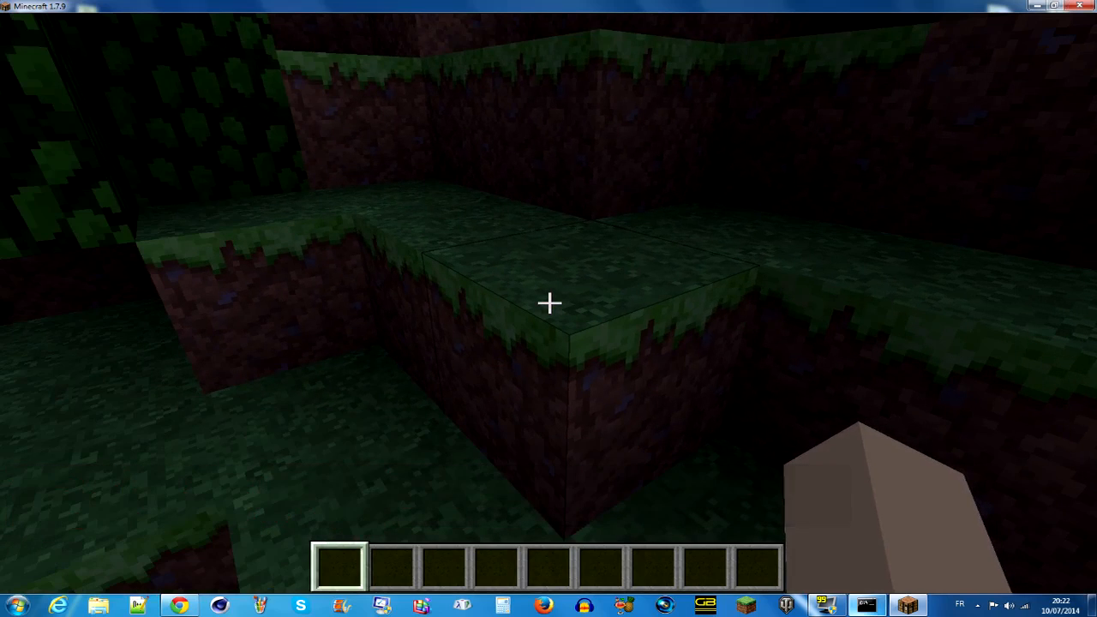
{"action": "key", "text": "t"}
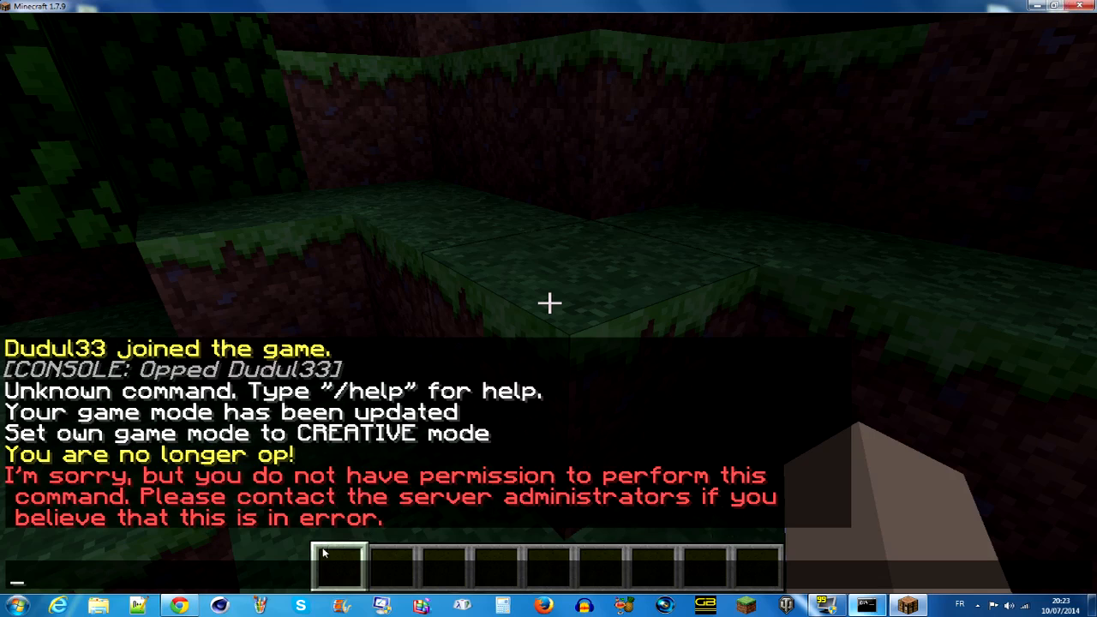
{"action": "key", "text": "Escape"}
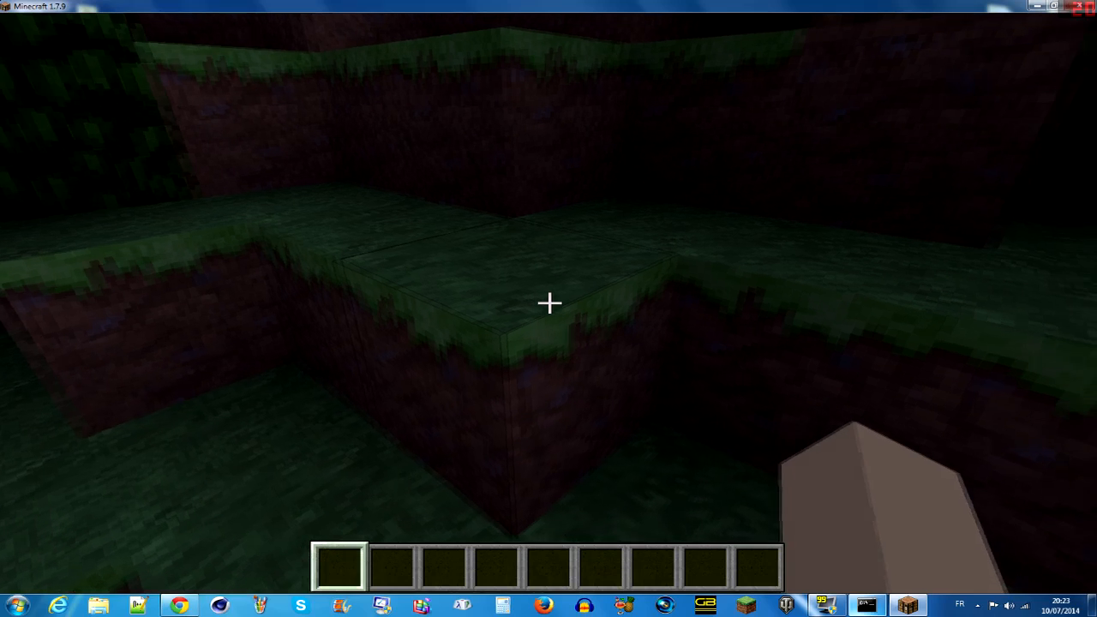
- Pause the game and give the player operator rights again with the op command in the server console
{"action": "key", "text": "Escape"}
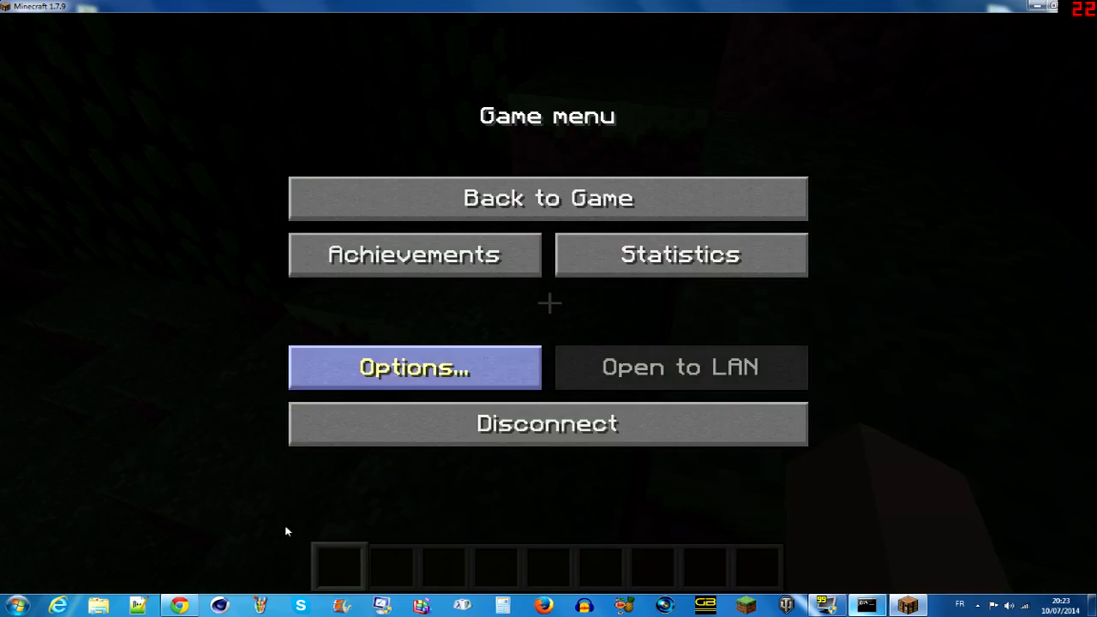
{"action": "left_click", "coordinate": [863, 606]}
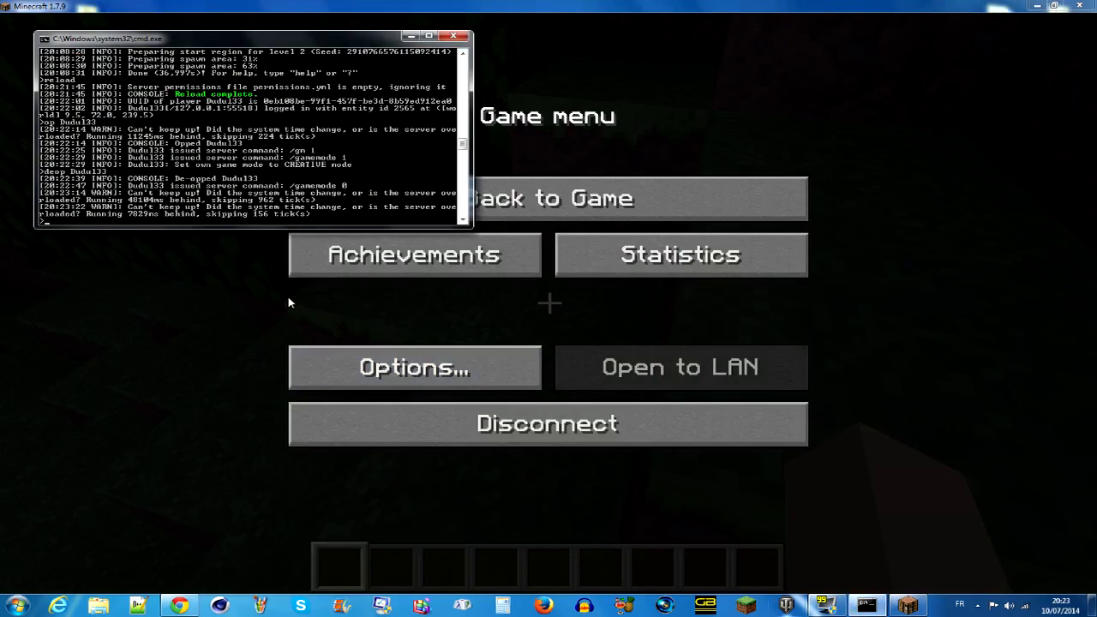
{"action": "type", "text": "op Dudul"}
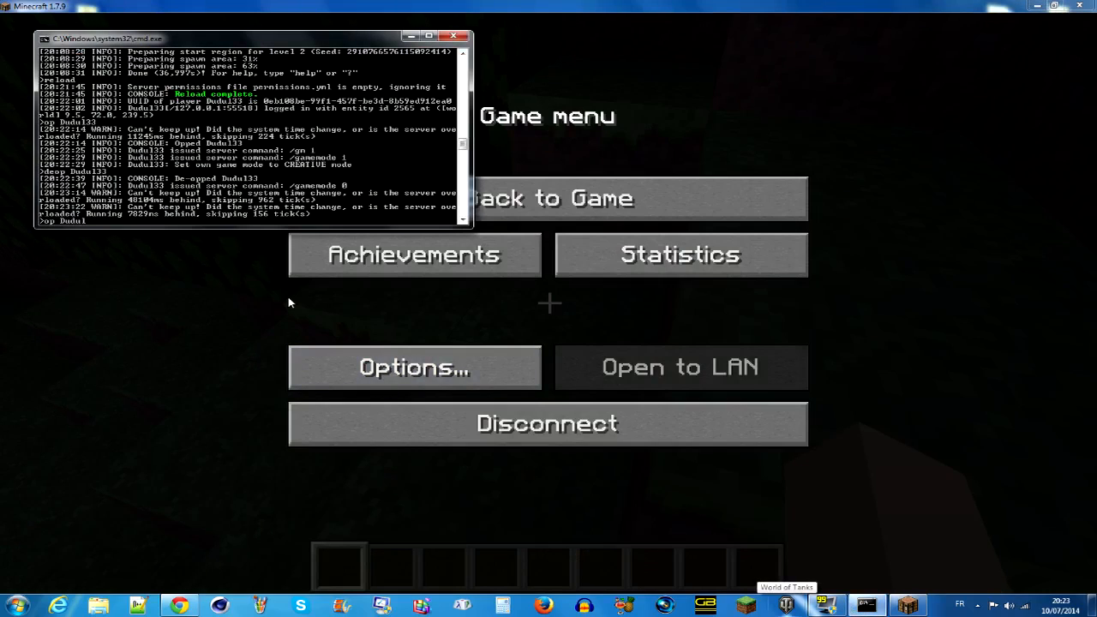
{"action": "type", "text": "33"}
{"action": "key", "text": "Return"}
- Resume the game and switch the player to survival mode with /gamemode 0
{"action": "left_click", "coordinate": [574, 198]}
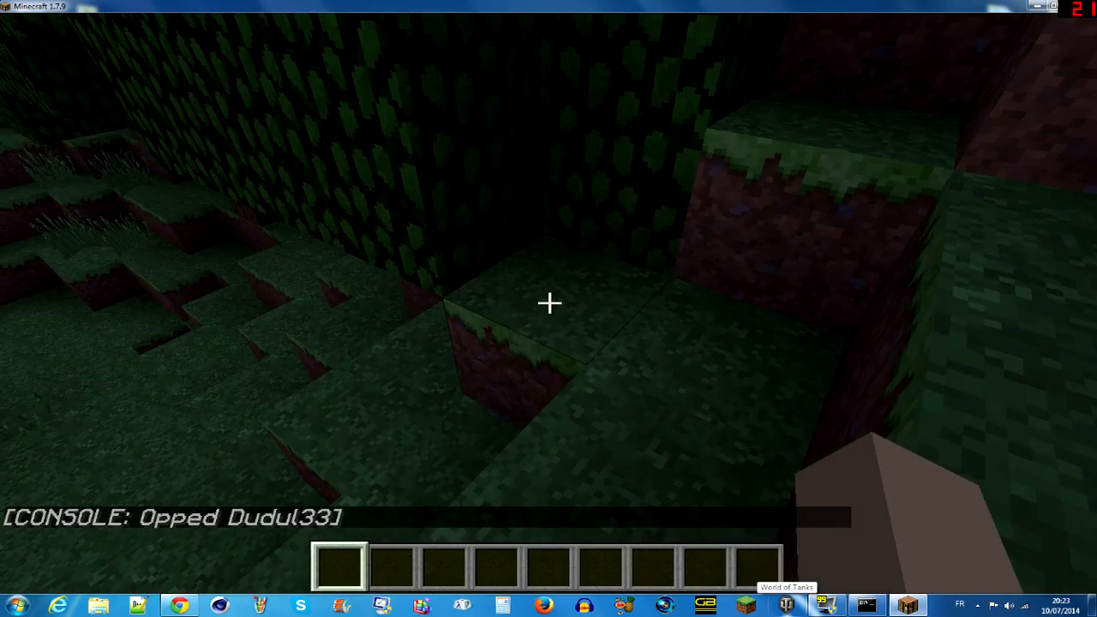
{"action": "type", "text": "/gm 0"}
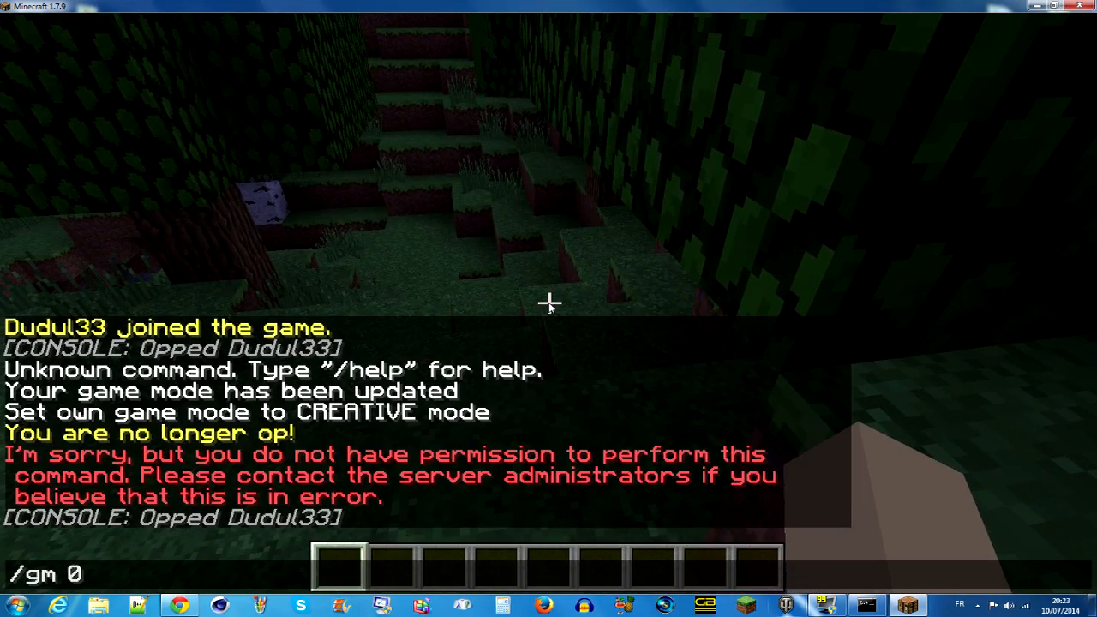
{"action": "key", "text": "BackSpace"}
{"action": "key", "text": "BackSpace"}
{"action": "key", "text": "BackSpace"}
{"action": "key", "text": "BackSpace"}
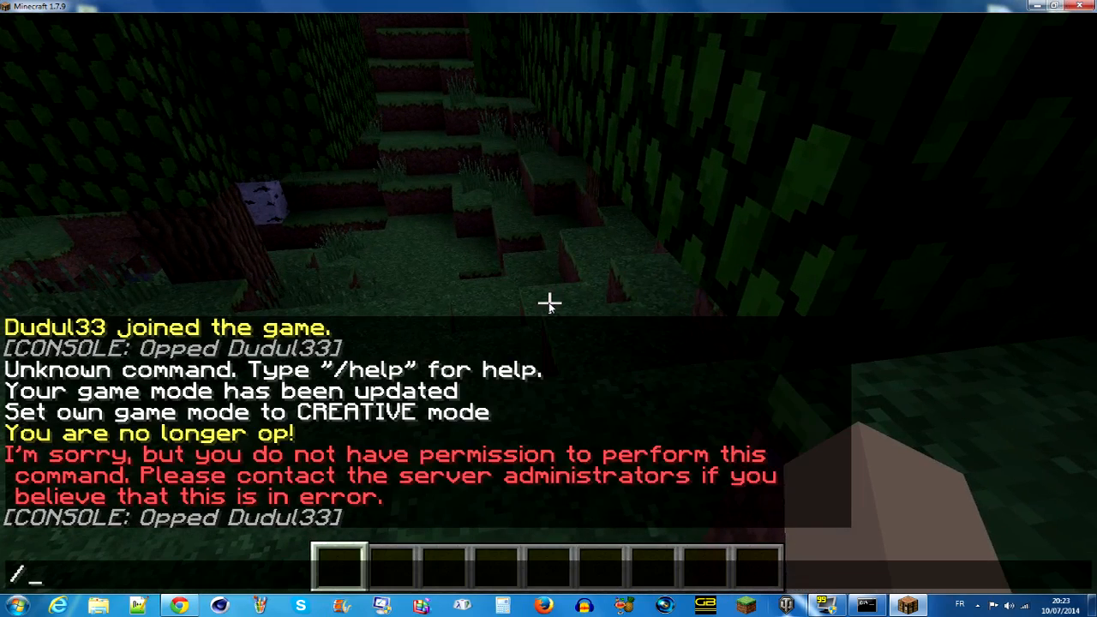
{"action": "type", "text": "gamemode 0"}
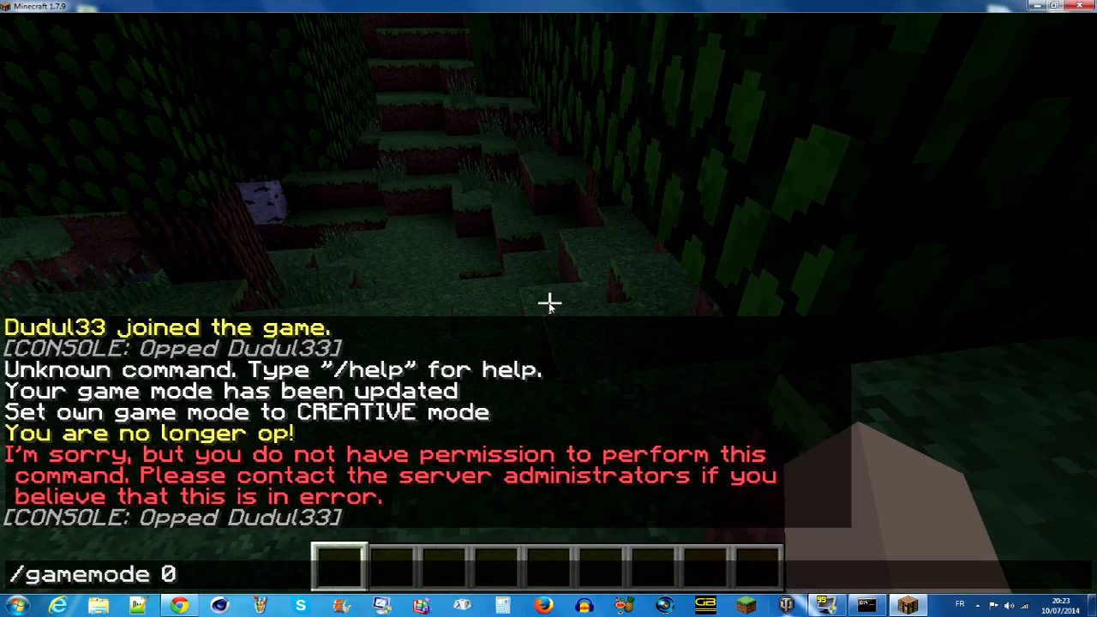
{"action": "key", "text": "Return"}
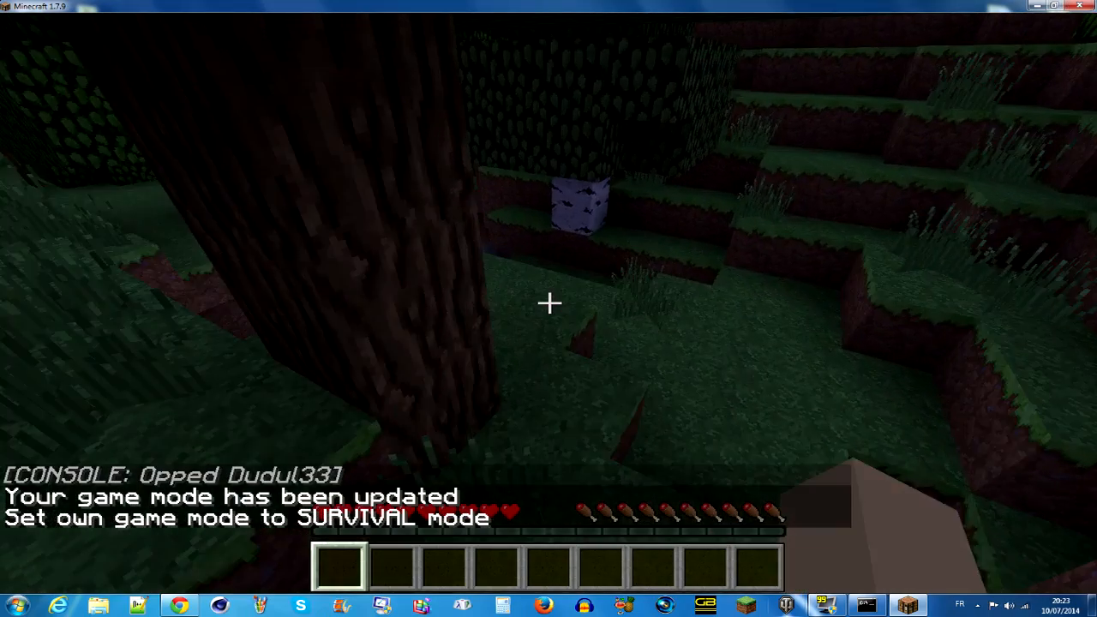
- Disconnect from the server and close Minecraft
{"action": "key", "text": "Escape"}
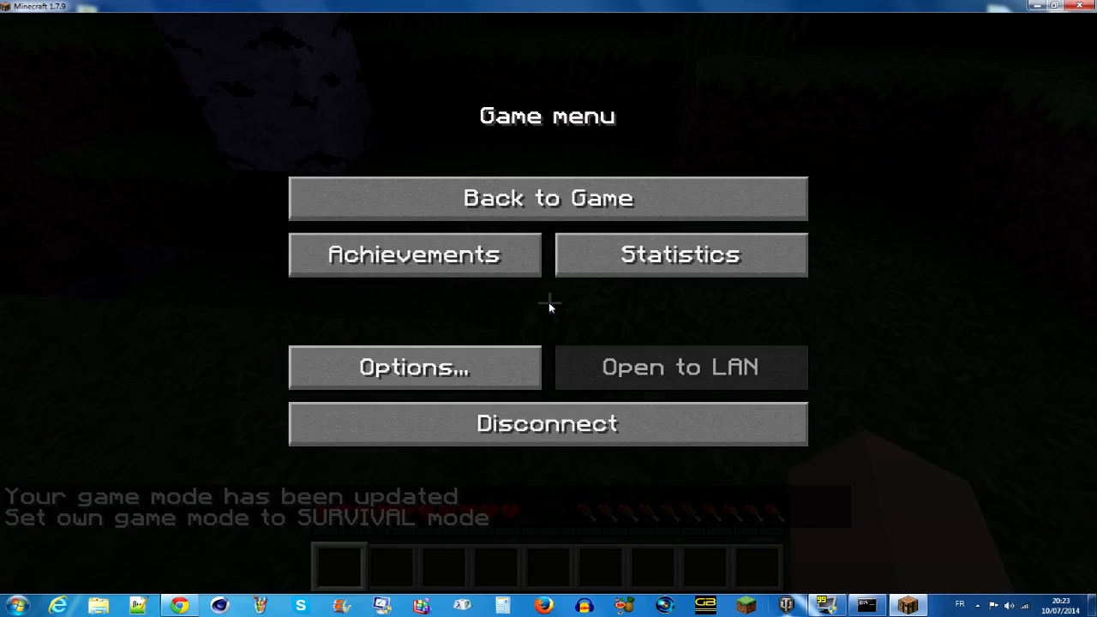
{"action": "left_click", "coordinate": [574, 422]}
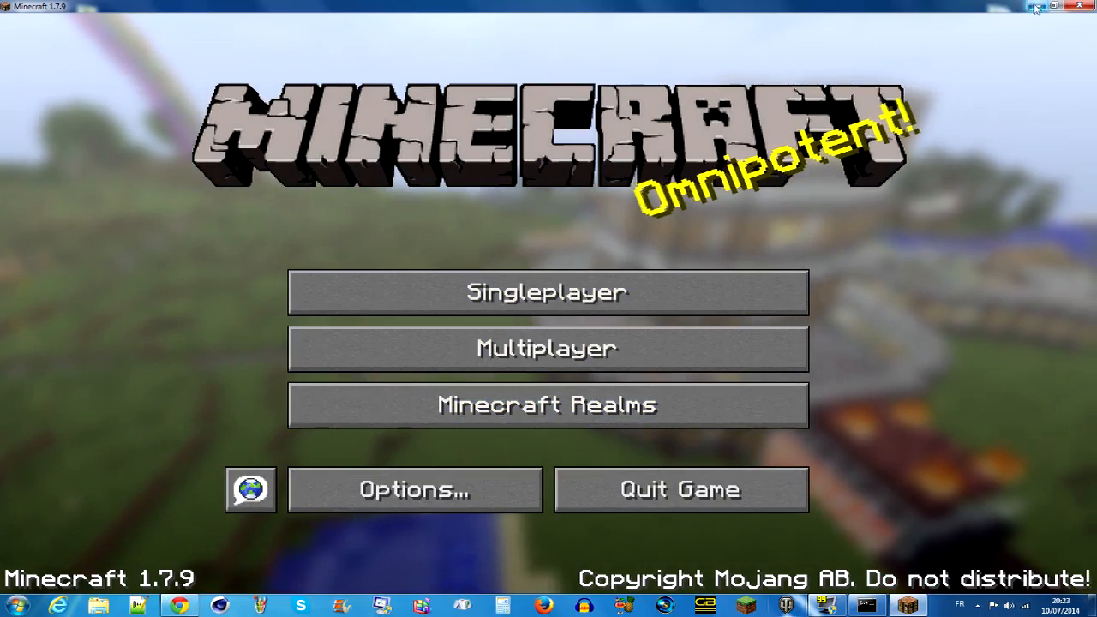
{"action": "left_click", "coordinate": [1077, 5]}
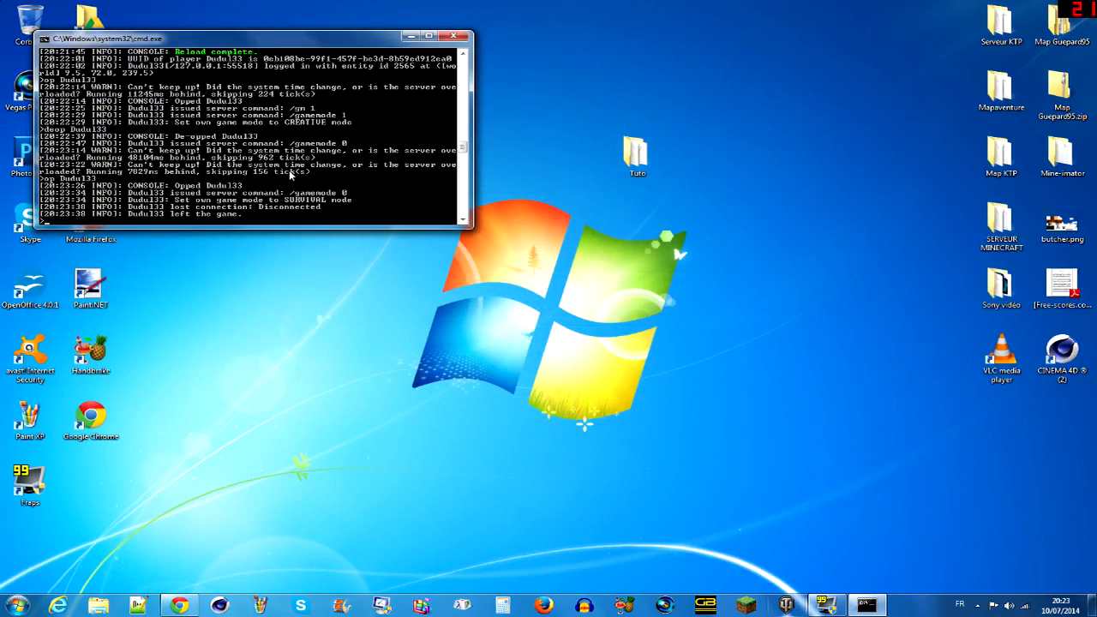